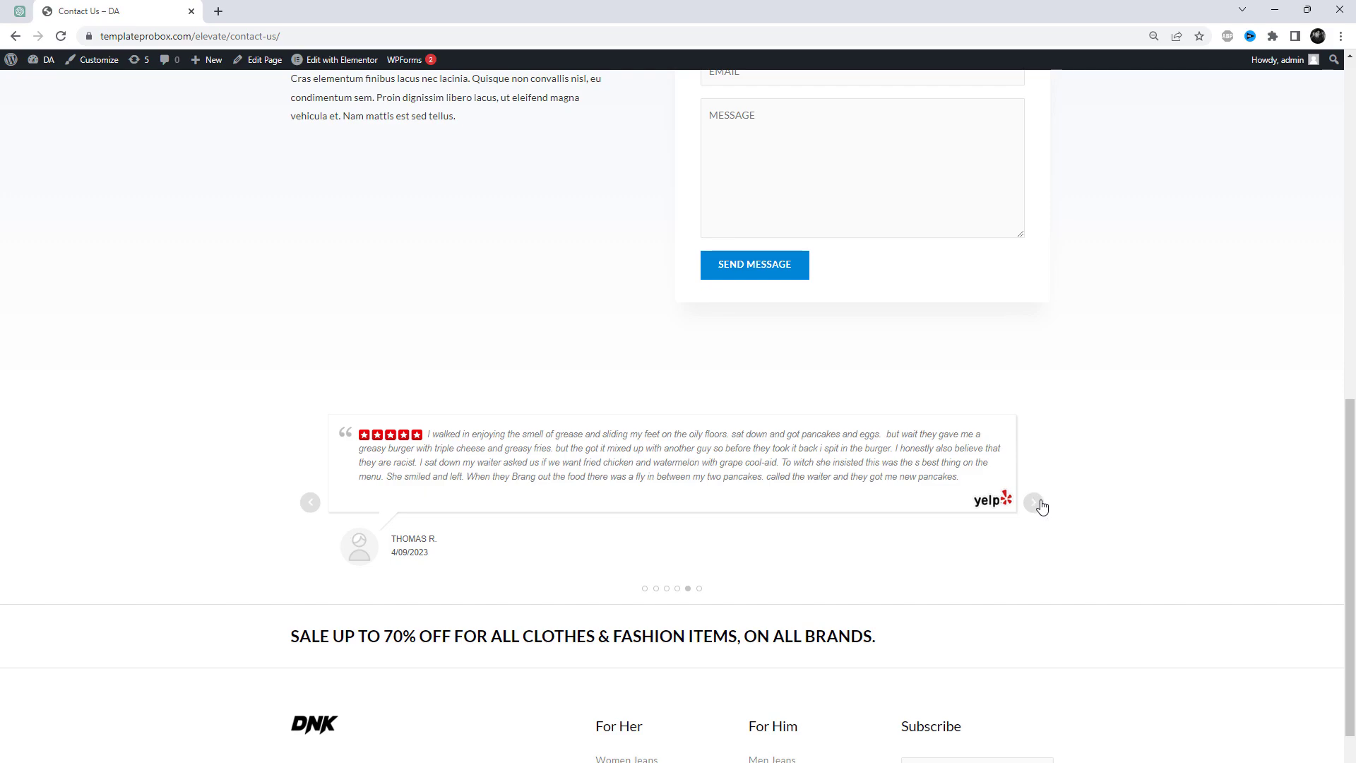
Step: Browse through the Yelp reviews in the slider at the bottom of the Contact Us page
{"action": "left_click", "coordinate": [1041, 484]}
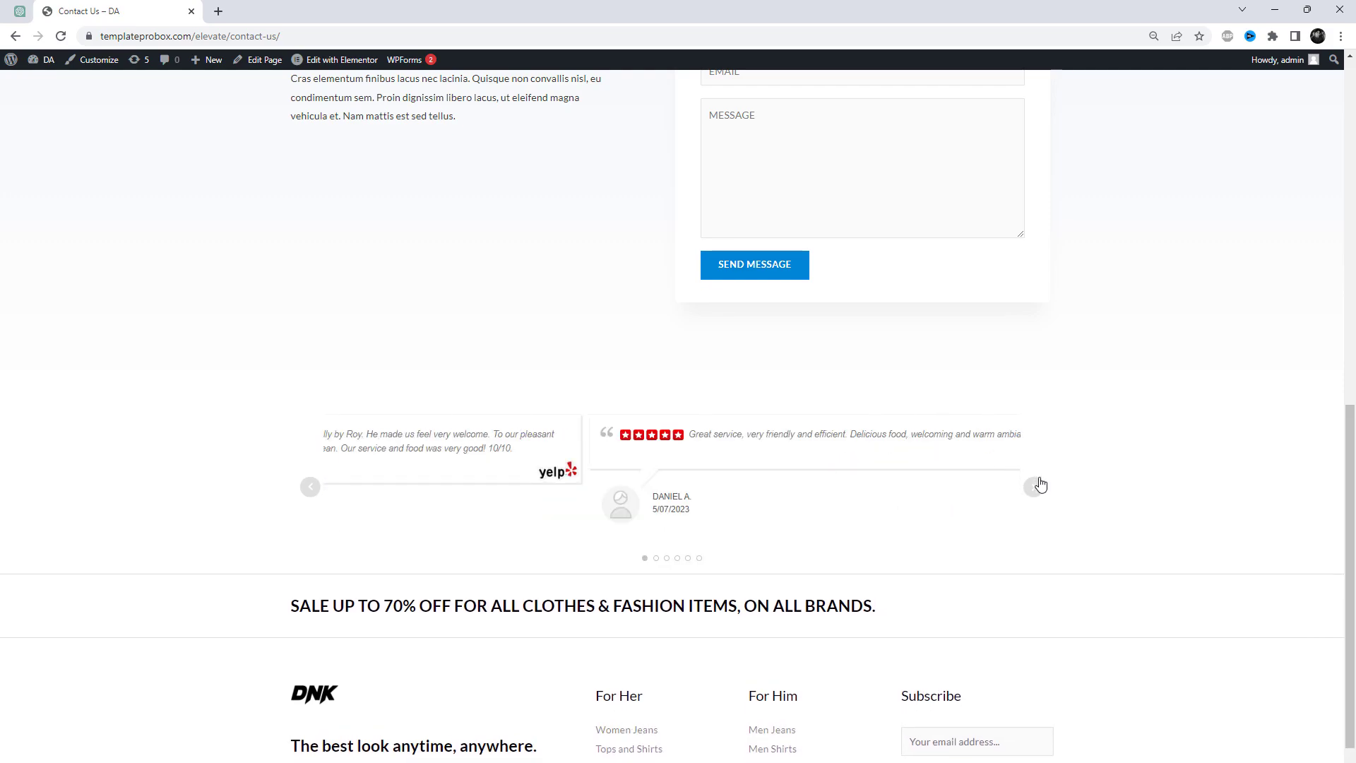
{"action": "left_click", "coordinate": [1039, 494]}
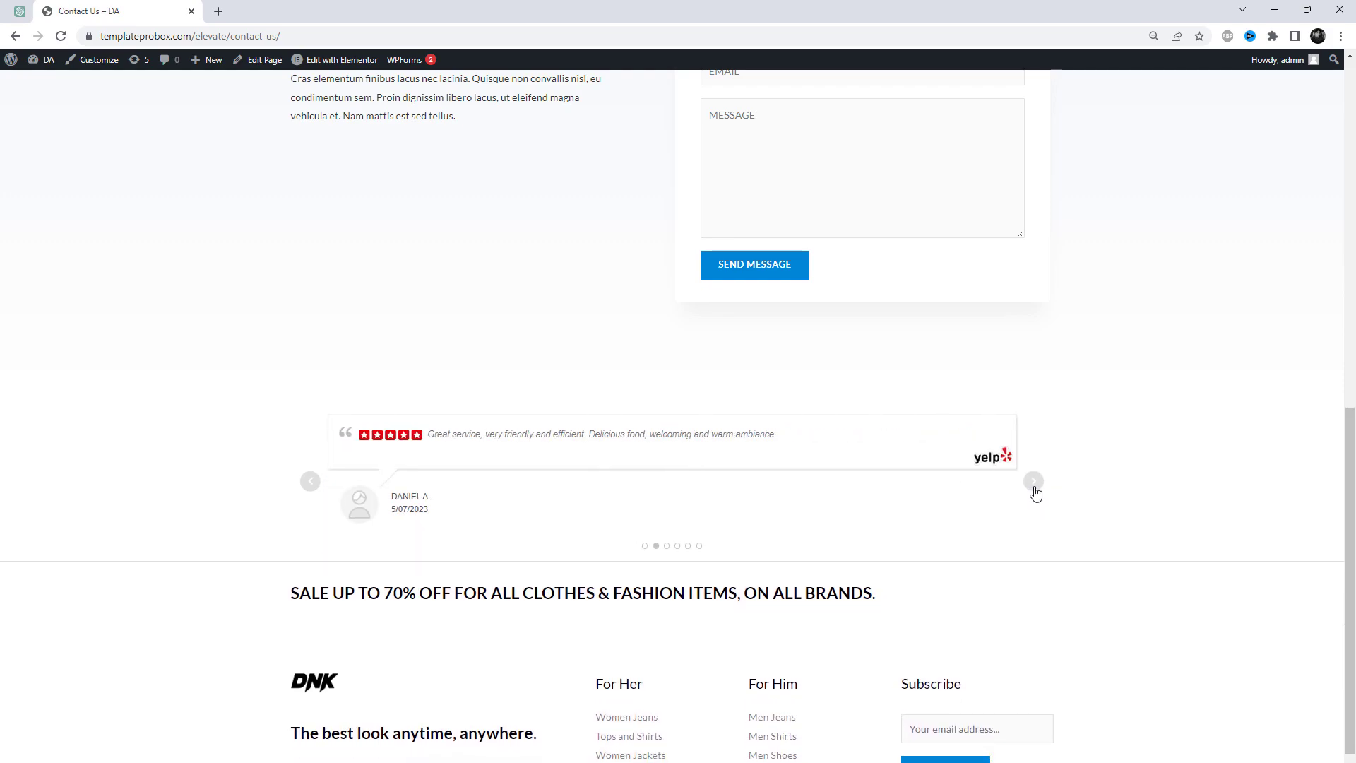
{"action": "left_click", "coordinate": [1034, 486]}
{"action": "left_click", "coordinate": [1035, 493]}
{"action": "left_click", "coordinate": [1036, 494]}
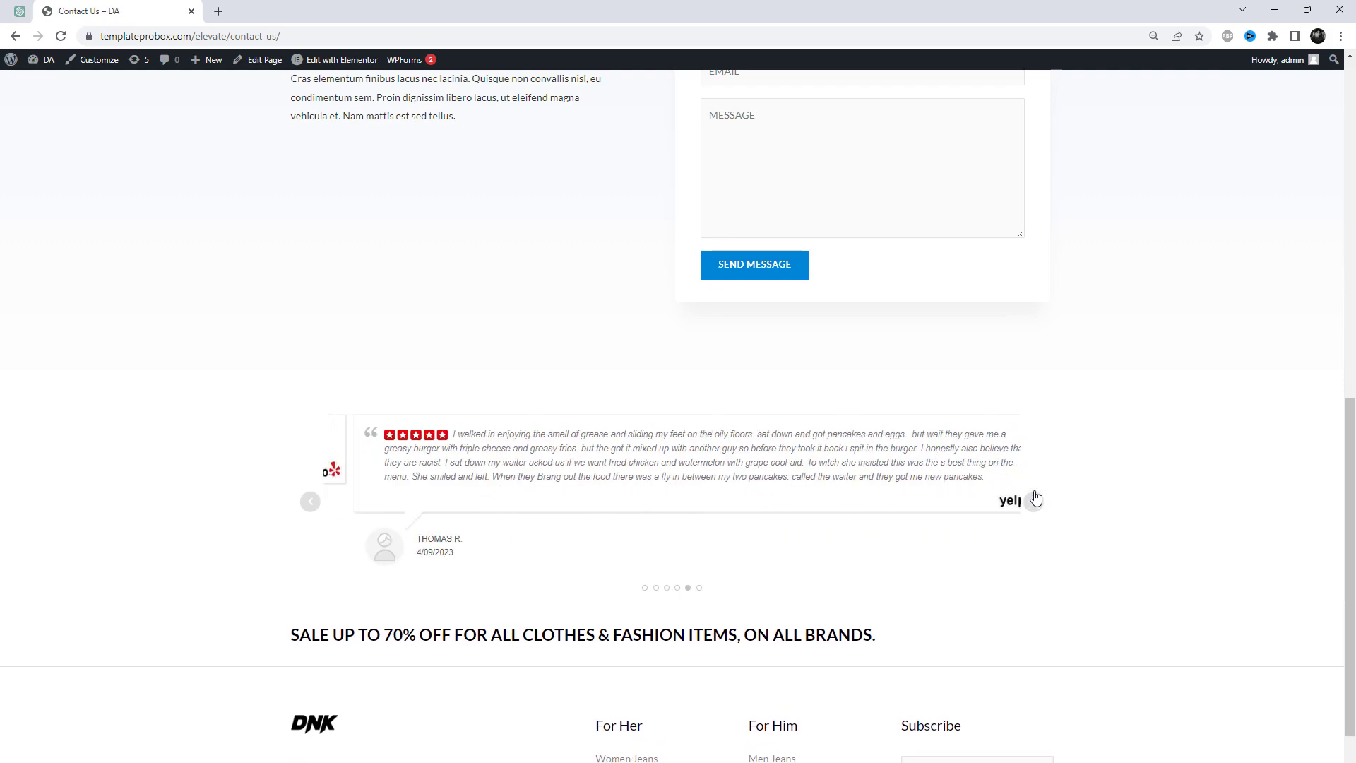
{"action": "left_click", "coordinate": [1034, 499]}
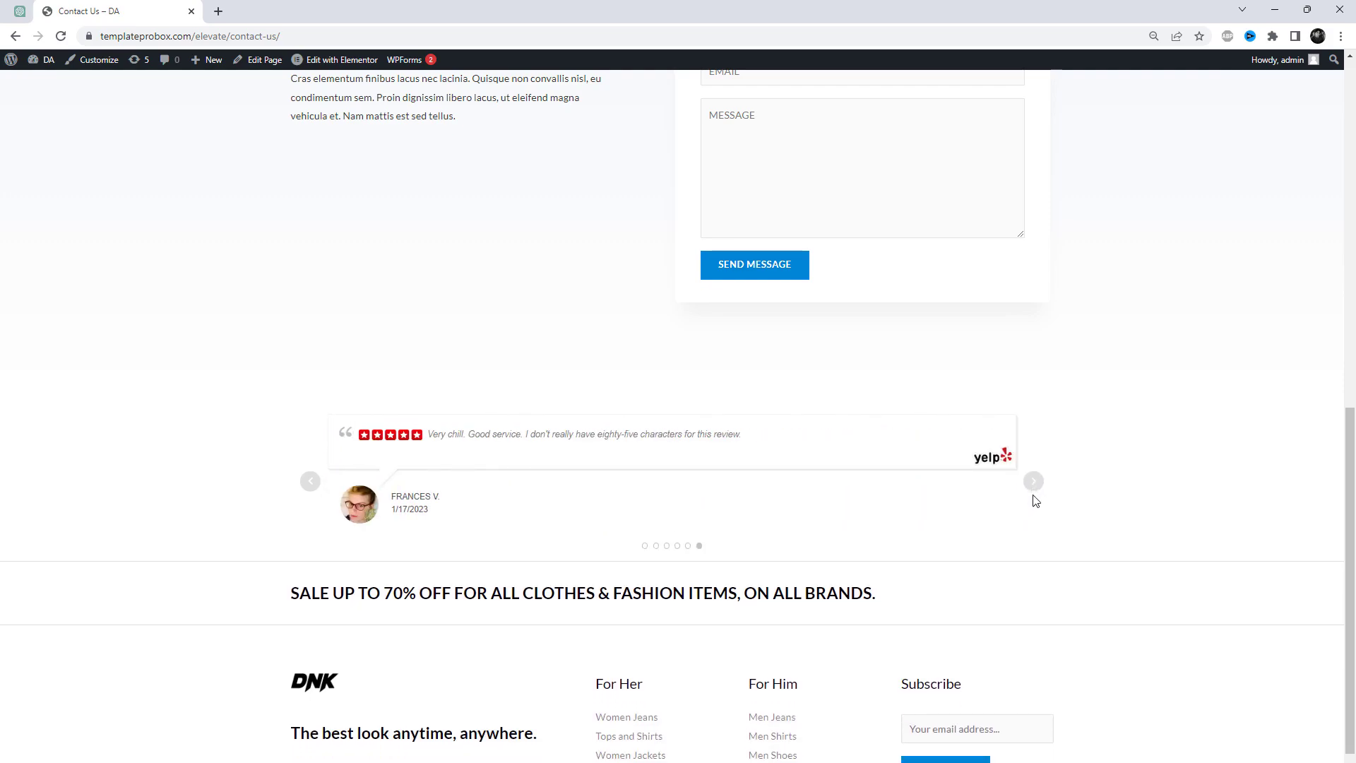
{"action": "left_click", "coordinate": [1005, 459]}
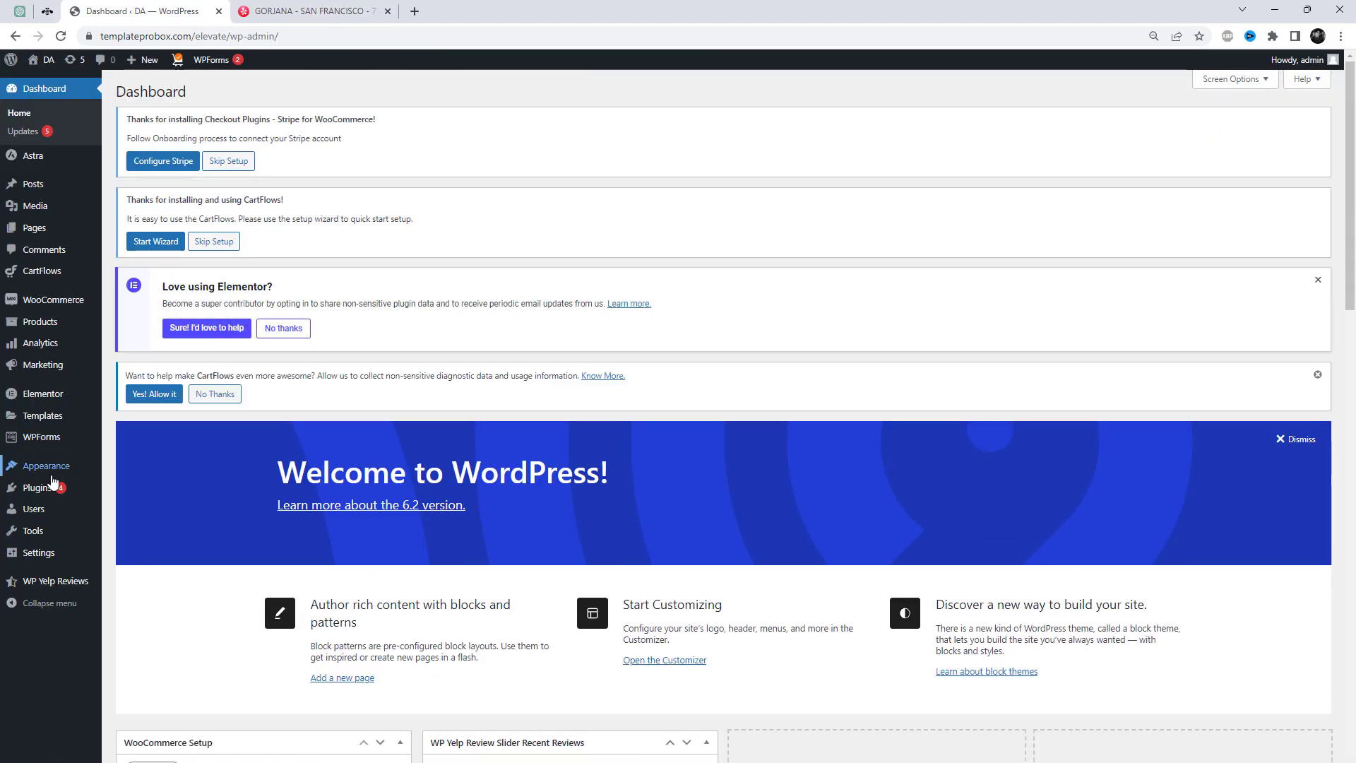
Step: Find WP Yelp Review Slider among the installed plugins and copy its name
{"action": "mouse_move", "coordinate": [36, 487]}
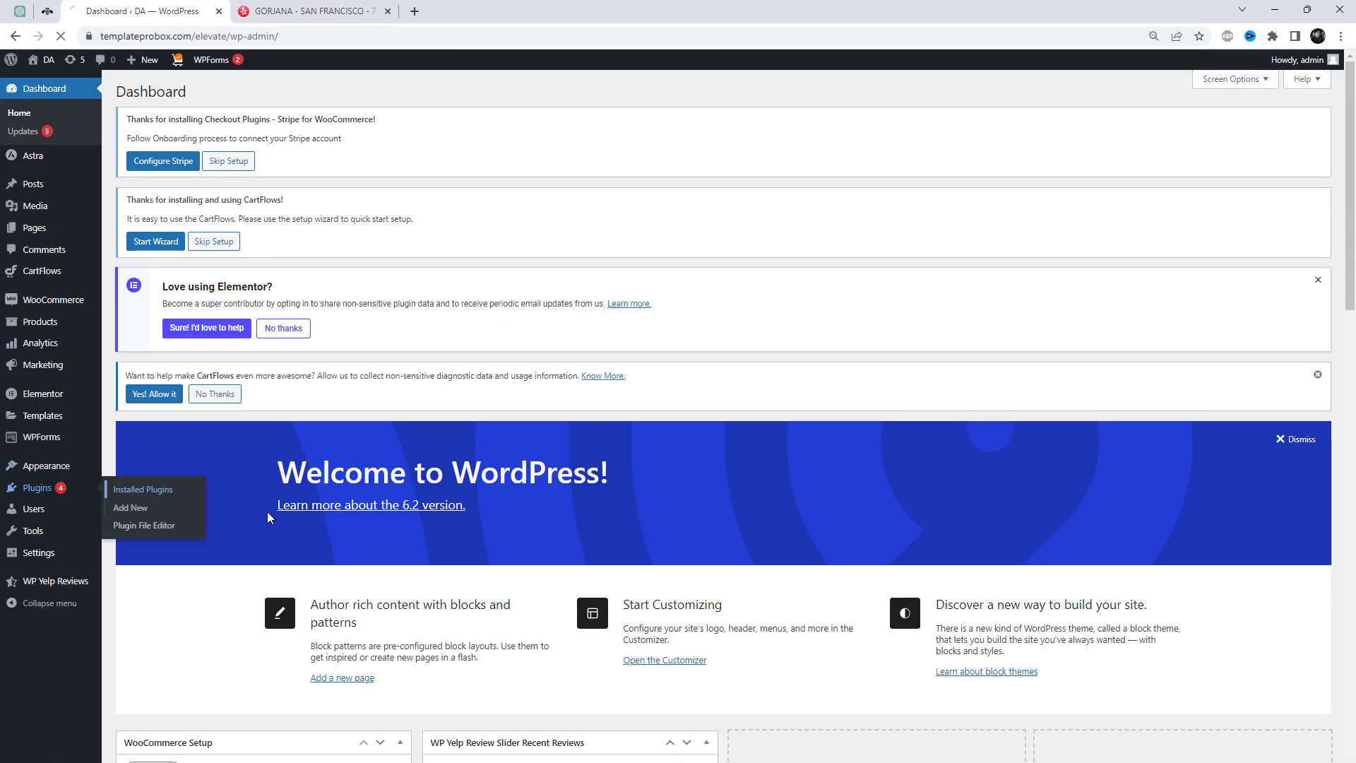
{"action": "left_click", "coordinate": [164, 495]}
{"action": "scroll", "coordinate": [503, 603], "scroll_direction": "down", "scroll_amount": 6}
{"action": "scroll", "coordinate": [503, 604], "scroll_direction": "down", "scroll_amount": 2}
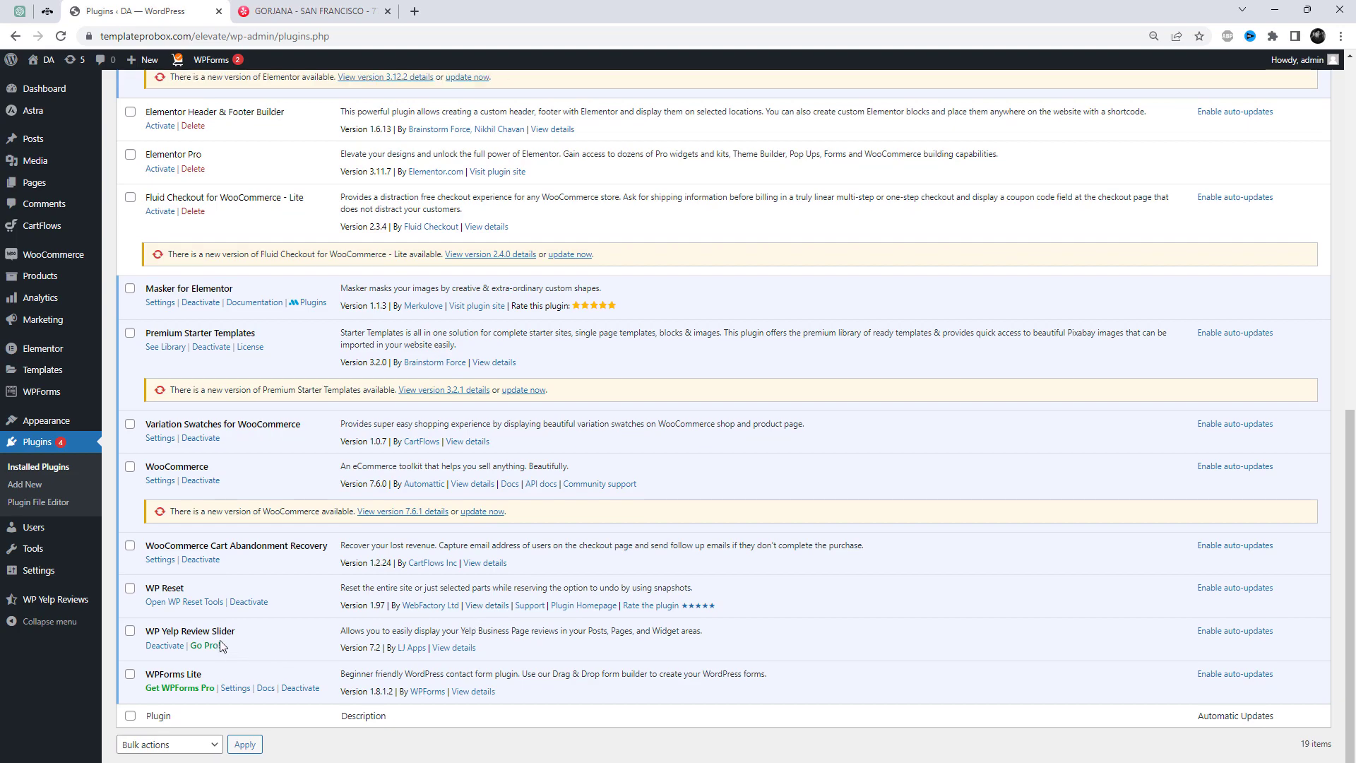
{"action": "triple_click", "coordinate": [211, 630]}
{"action": "key", "text": "ctrl+c"}
{"action": "scroll", "coordinate": [346, 605], "scroll_direction": "up", "scroll_amount": 15}
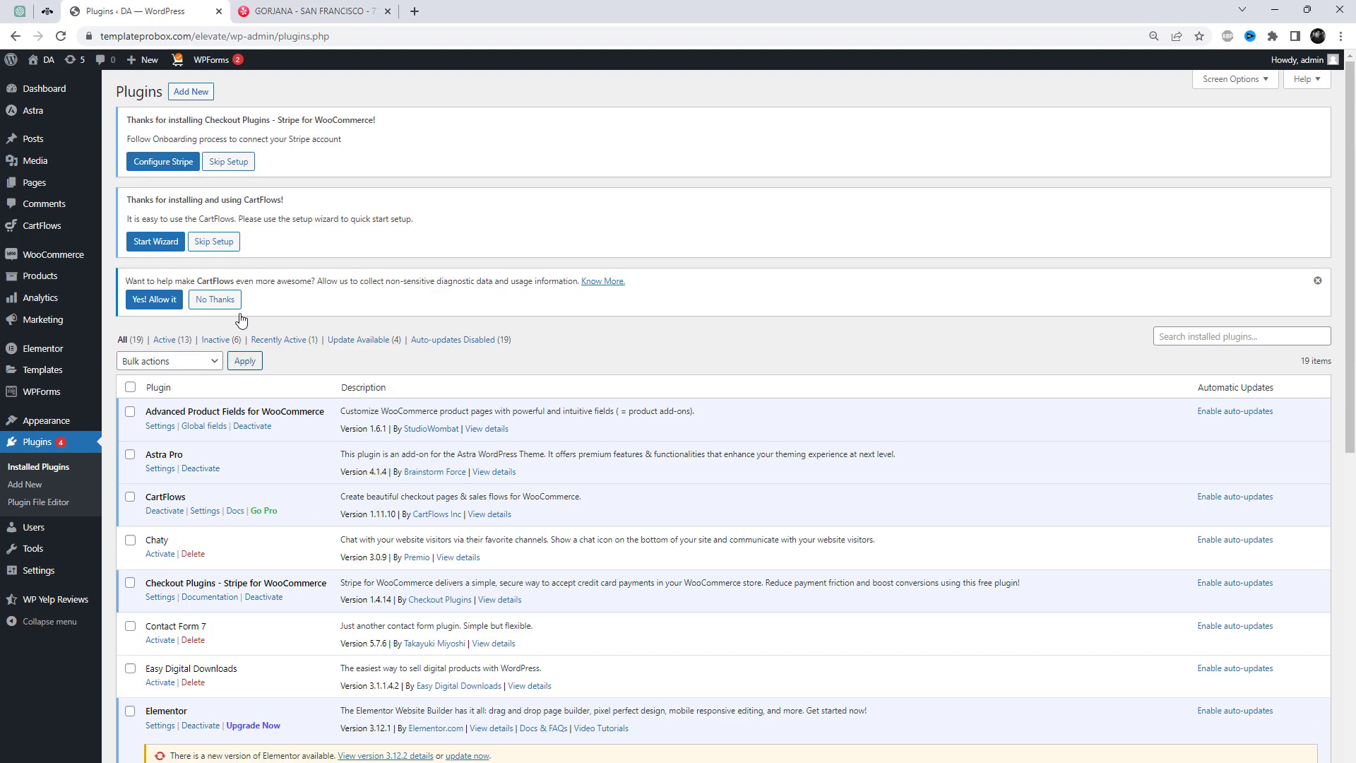
Step: Search the directory of new plugins for WP Yelp Review Slider
{"action": "left_click", "coordinate": [191, 91]}
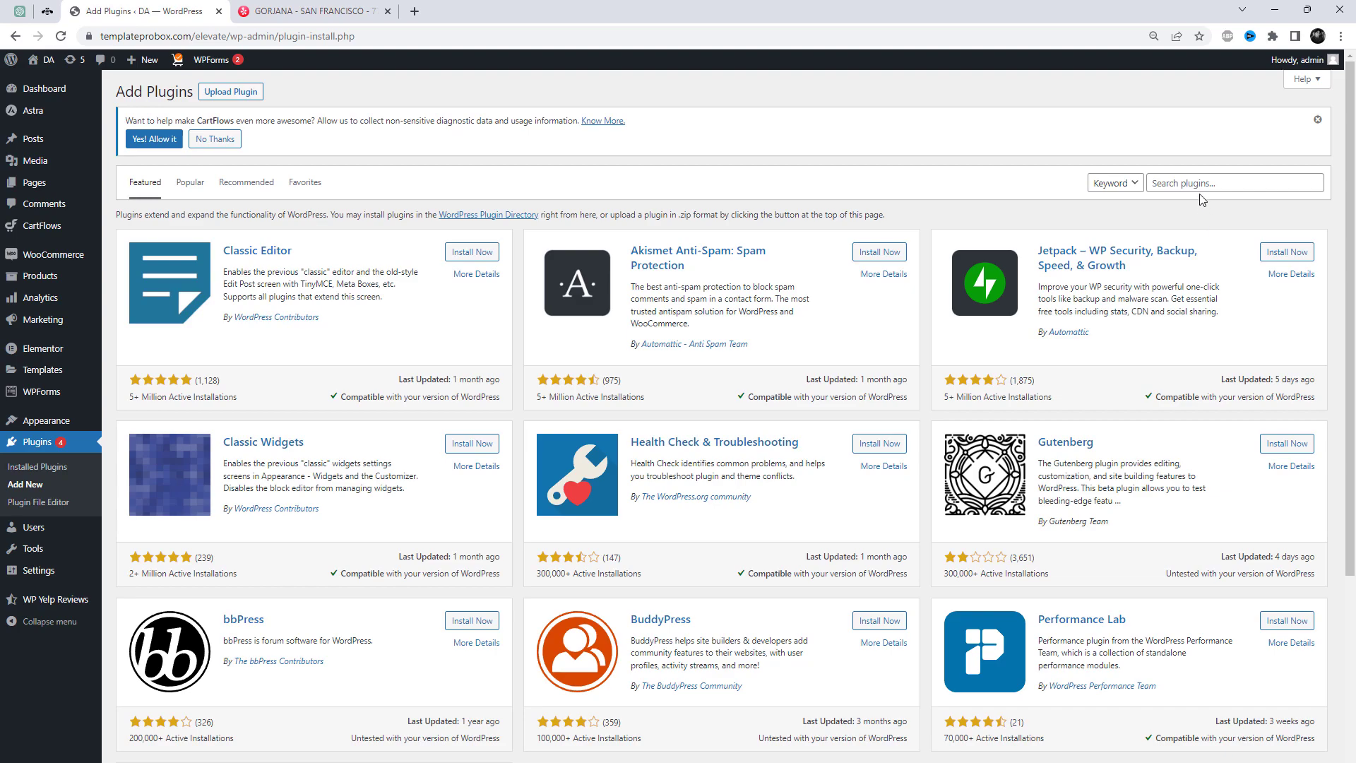
{"action": "triple_click", "coordinate": [1202, 192]}
{"action": "key", "text": "ctrl+v"}
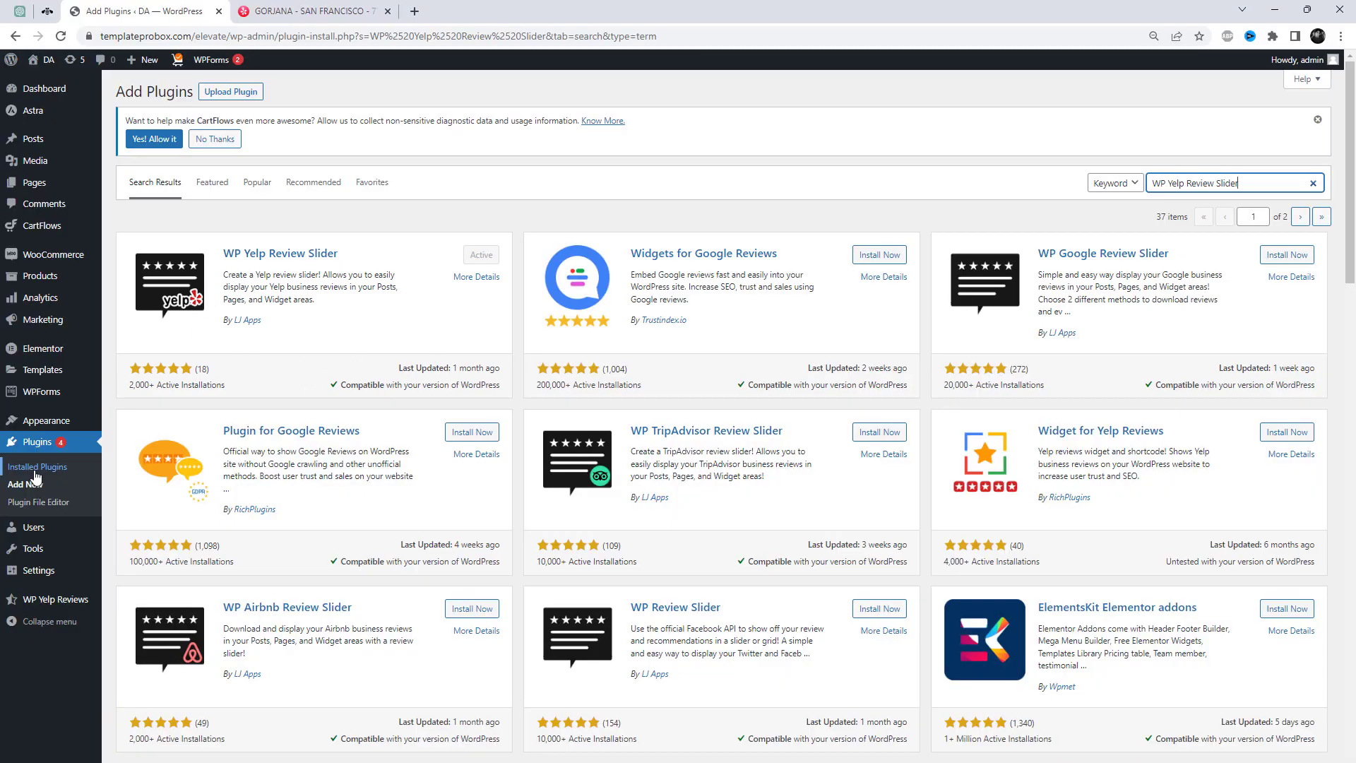
Step: Open the Get Yelp Reviews settings of the WP Yelp Reviews plugin
{"action": "mouse_move", "coordinate": [39, 606]}
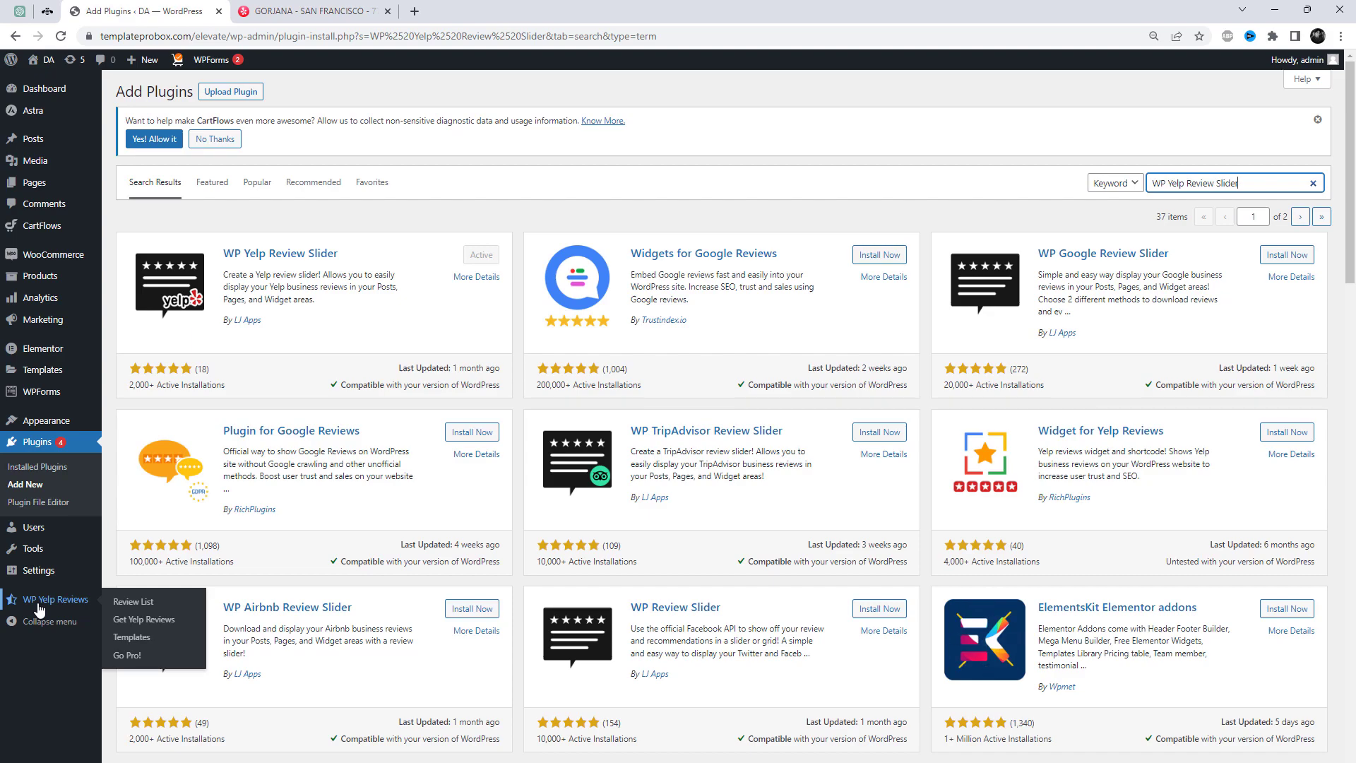
{"action": "left_click", "coordinate": [40, 604]}
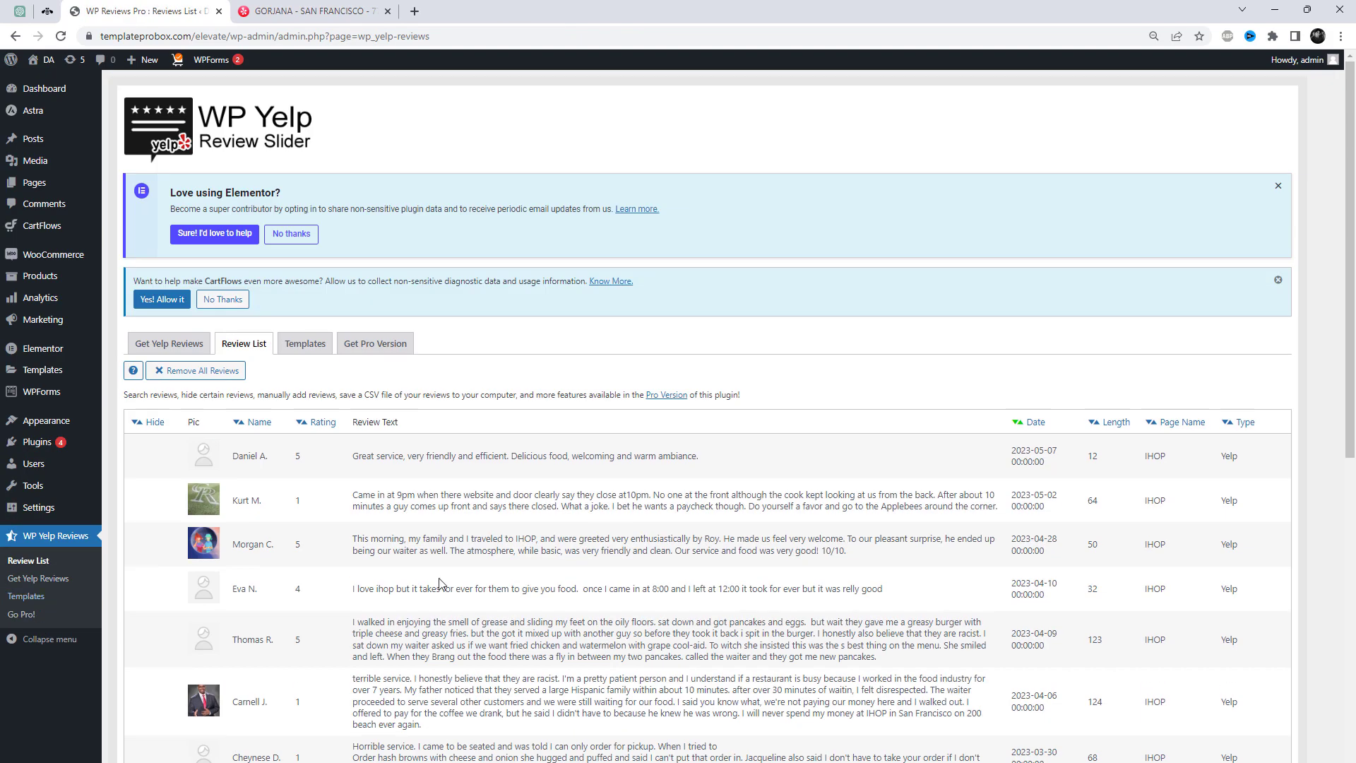
{"action": "left_click", "coordinate": [188, 353]}
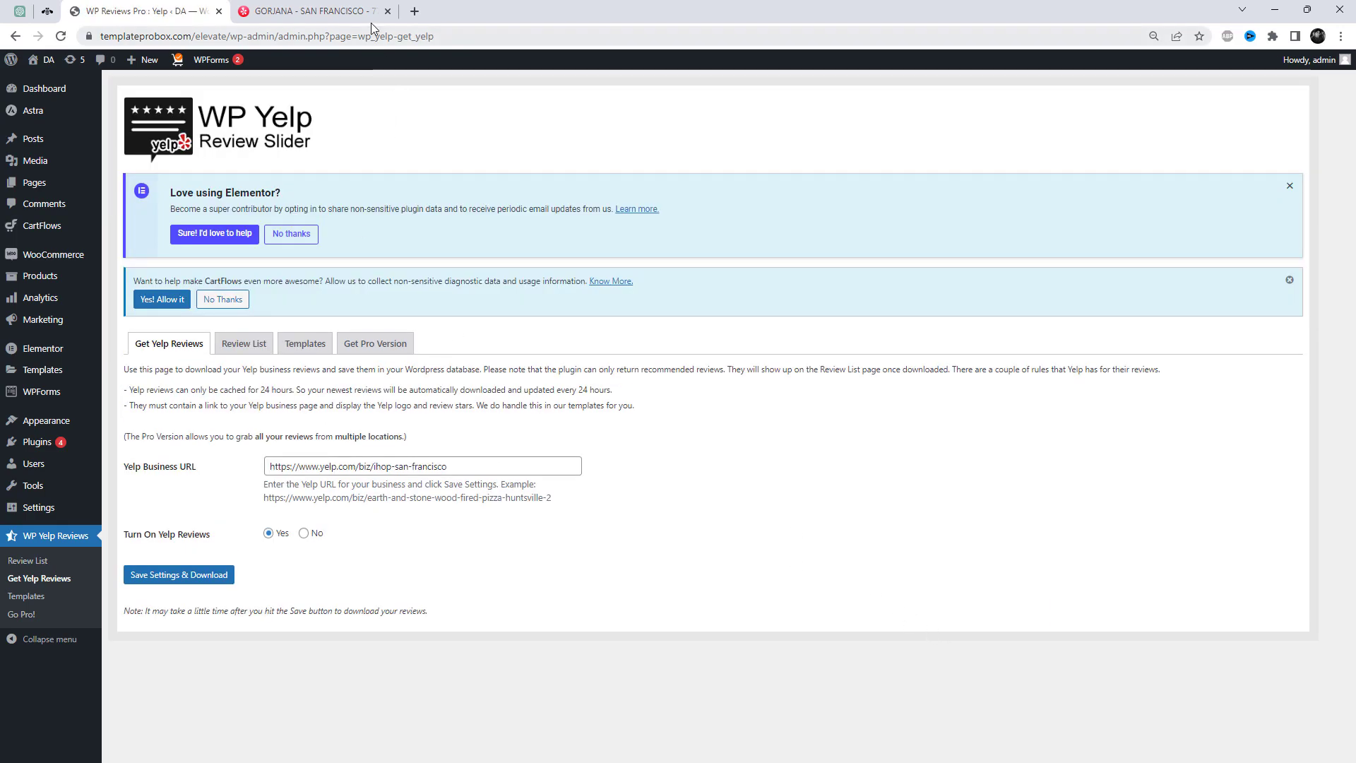
Step: Copy the web address of the gorjana - San Francisco business page on Yelp
{"action": "left_click", "coordinate": [347, 12]}
{"action": "left_click_drag", "start_coordinate": [350, 35], "coordinate": [84, 51]}
{"action": "key", "text": "ctrl+c"}
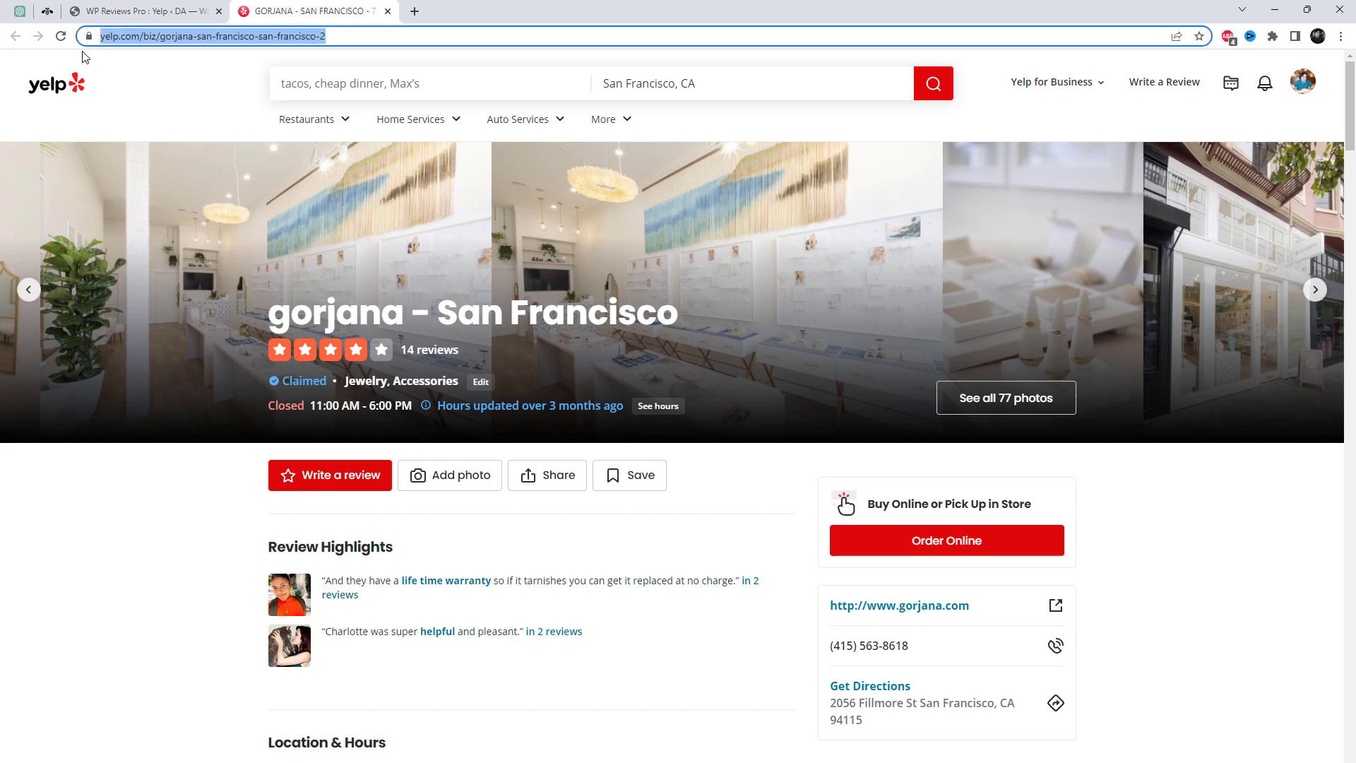
{"action": "left_click", "coordinate": [124, 12]}
{"action": "left_click", "coordinate": [337, 470]}
{"action": "key", "text": "ctrl+a"}
{"action": "key", "text": "ctrl+v"}
{"action": "left_click", "coordinate": [304, 534]}
{"action": "left_click", "coordinate": [267, 535]}
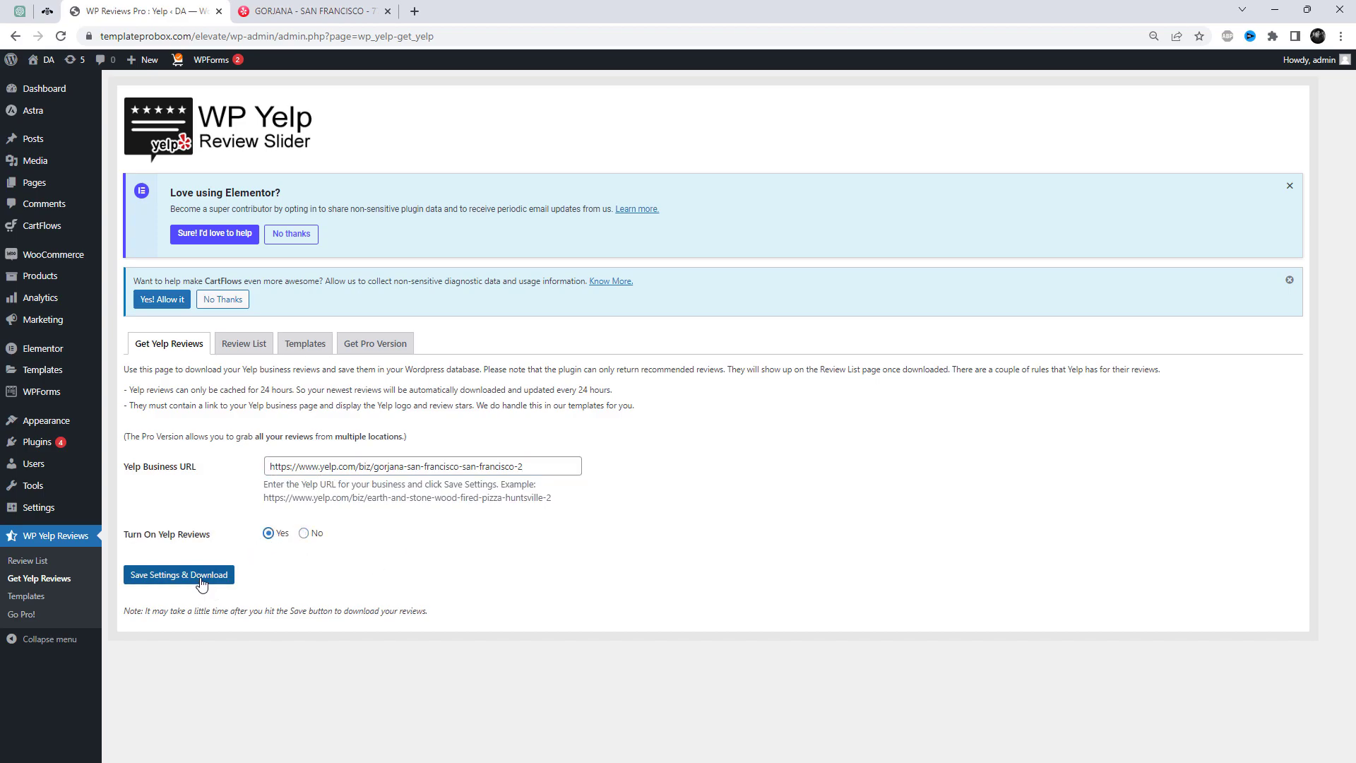
{"action": "left_click", "coordinate": [202, 580]}
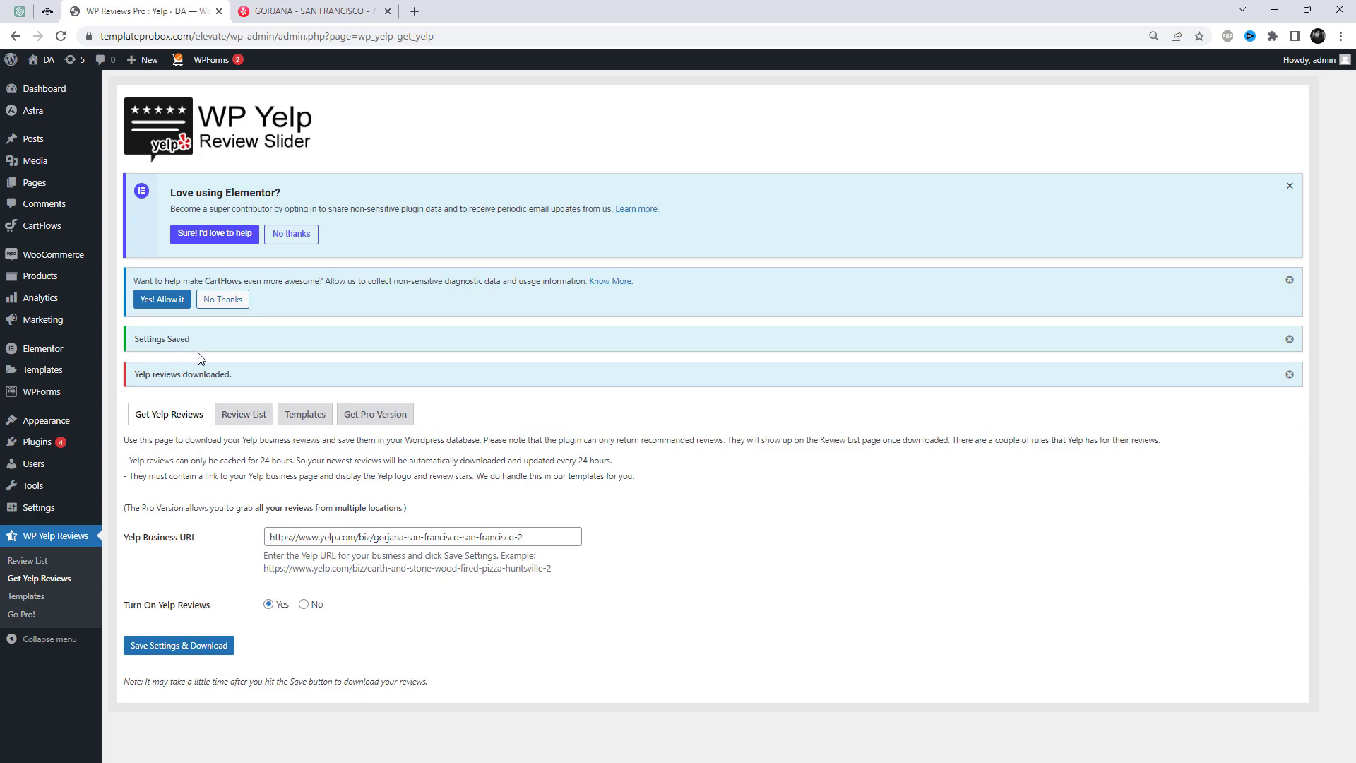
Step: Look through the list of downloaded reviews for the gorjana - San Francisco page
{"action": "left_click_drag", "start_coordinate": [154, 371], "coordinate": [245, 377]}
{"action": "left_click", "coordinate": [274, 380]}
{"action": "left_click", "coordinate": [249, 415]}
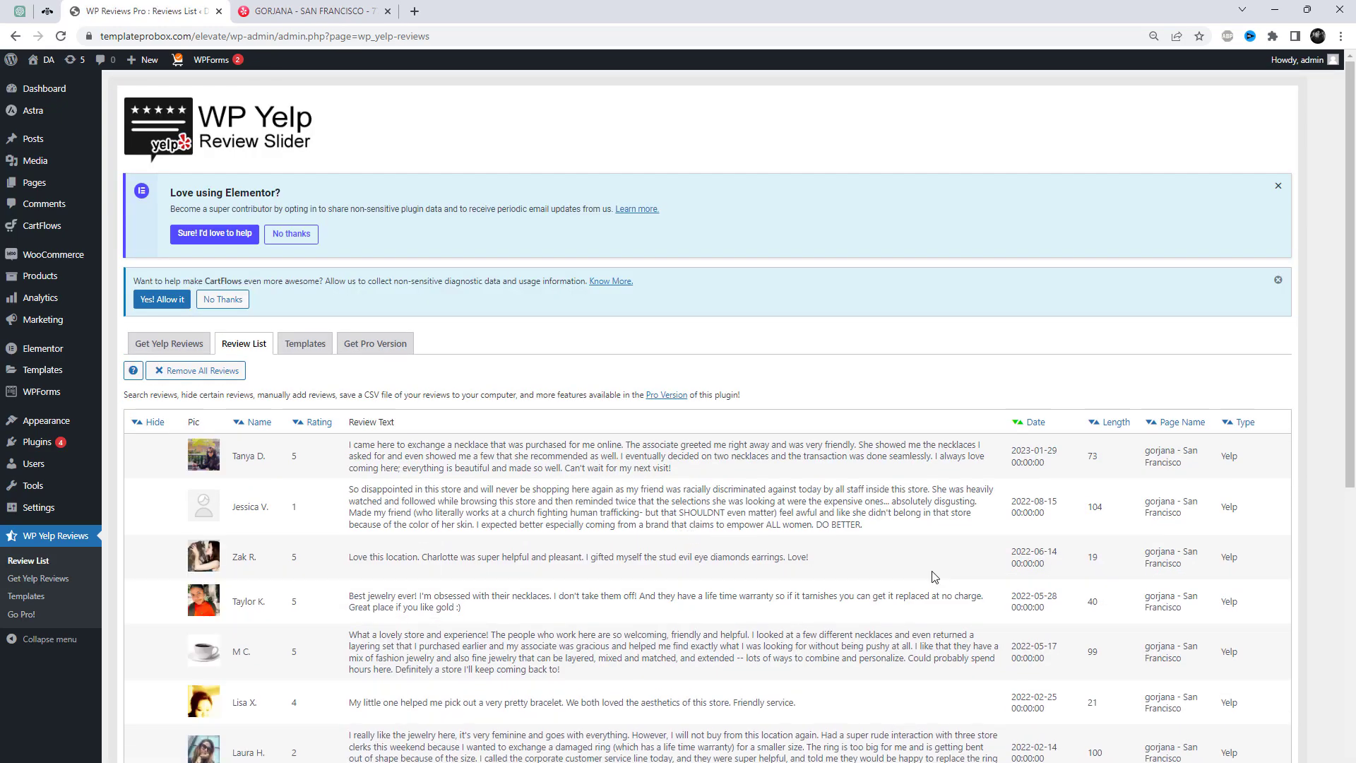
{"action": "scroll", "coordinate": [851, 563], "scroll_direction": "down", "scroll_amount": 5}
{"action": "scroll", "coordinate": [1035, 590], "scroll_direction": "up", "scroll_amount": 1}
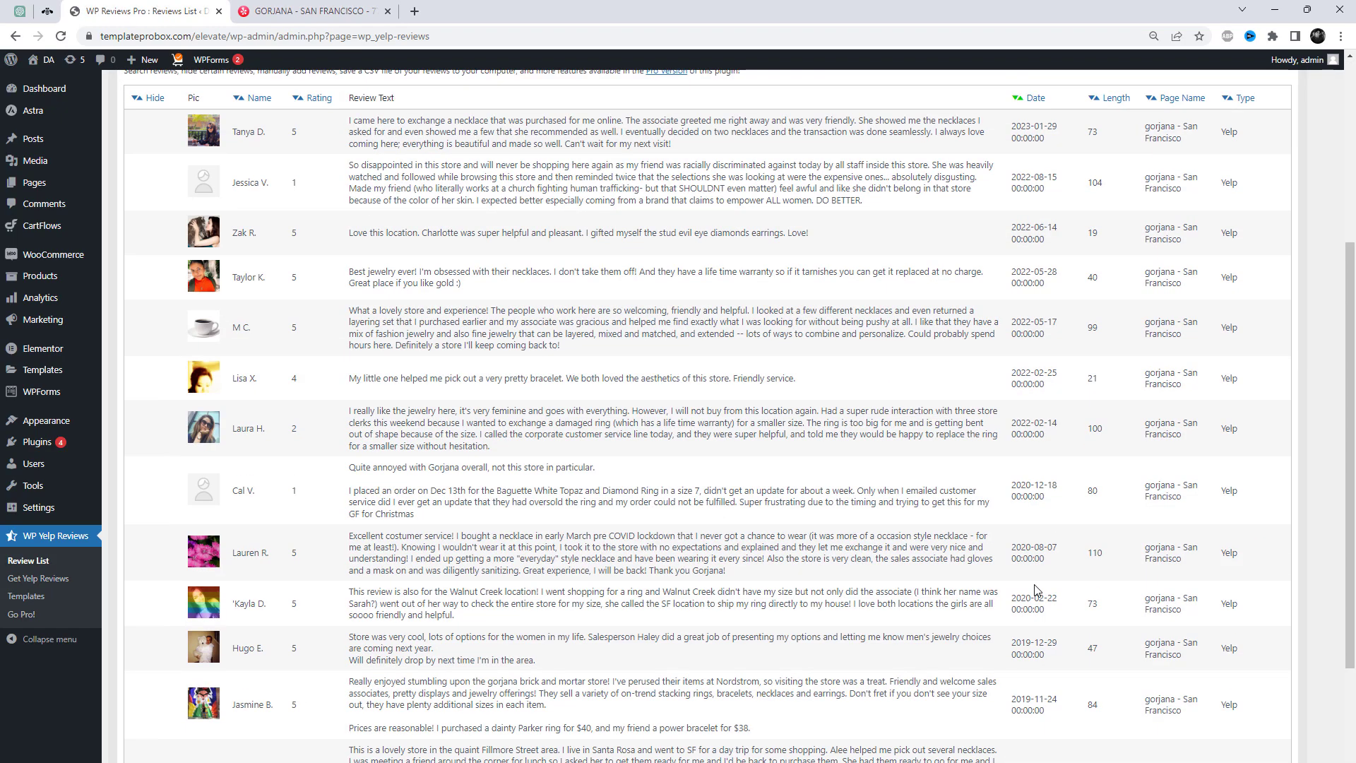
{"action": "scroll", "coordinate": [1035, 589], "scroll_direction": "up", "scroll_amount": 4}
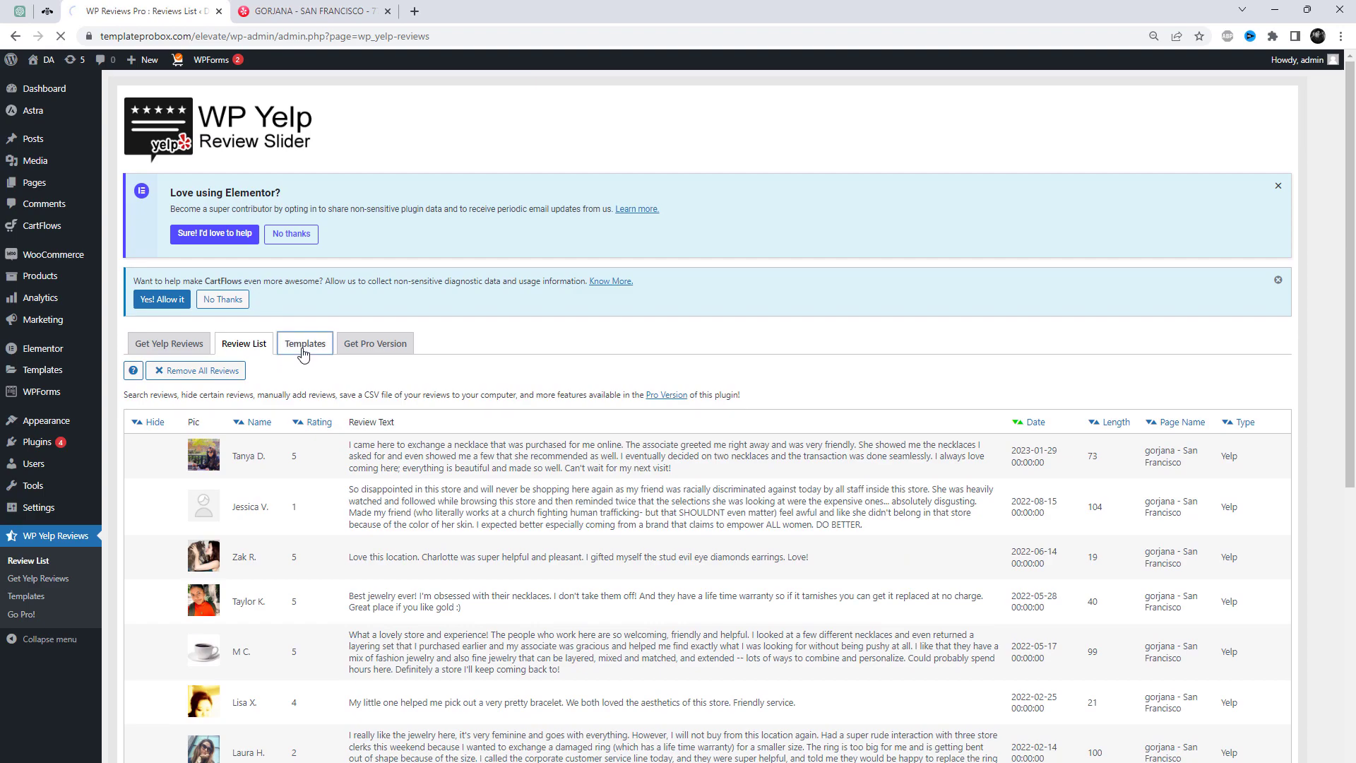
Step: Add a new reviews template and title it Yelp Reviews Slider
{"action": "left_click", "coordinate": [179, 380]}
{"action": "scroll", "coordinate": [687, 515], "scroll_direction": "down", "scroll_amount": 2}
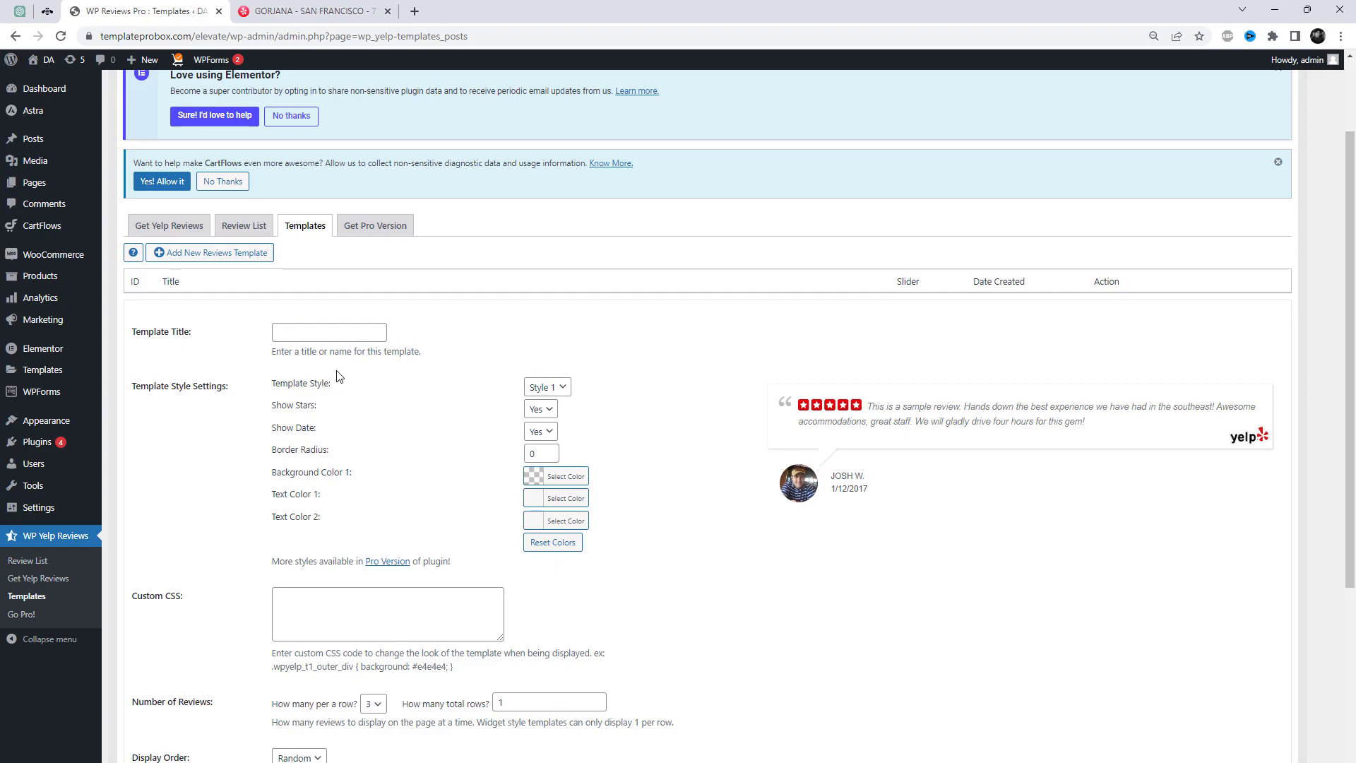
{"action": "left_click", "coordinate": [335, 329]}
{"action": "type", "text": "Yelp Reve"}
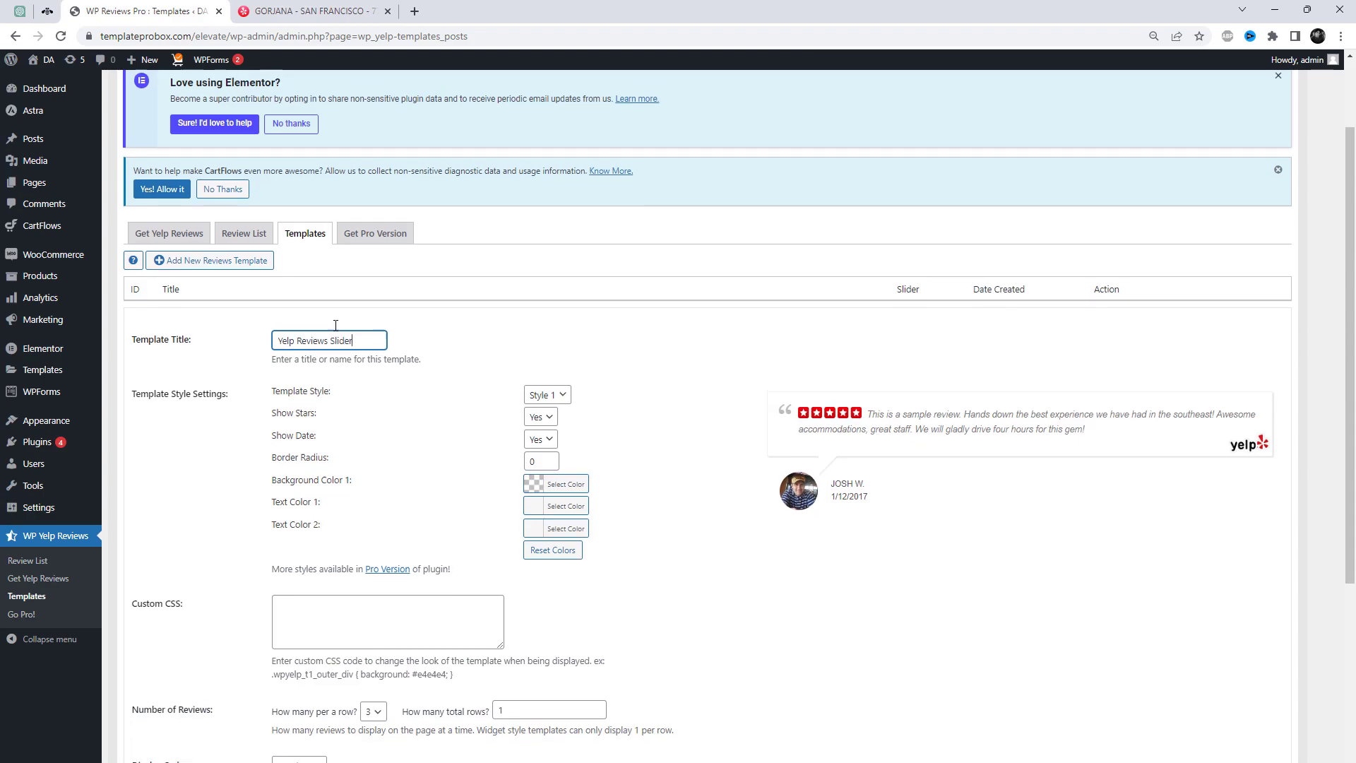
Step: Keep stars and date shown in the template style and set the border radius to 1
{"action": "left_click", "coordinate": [550, 416]}
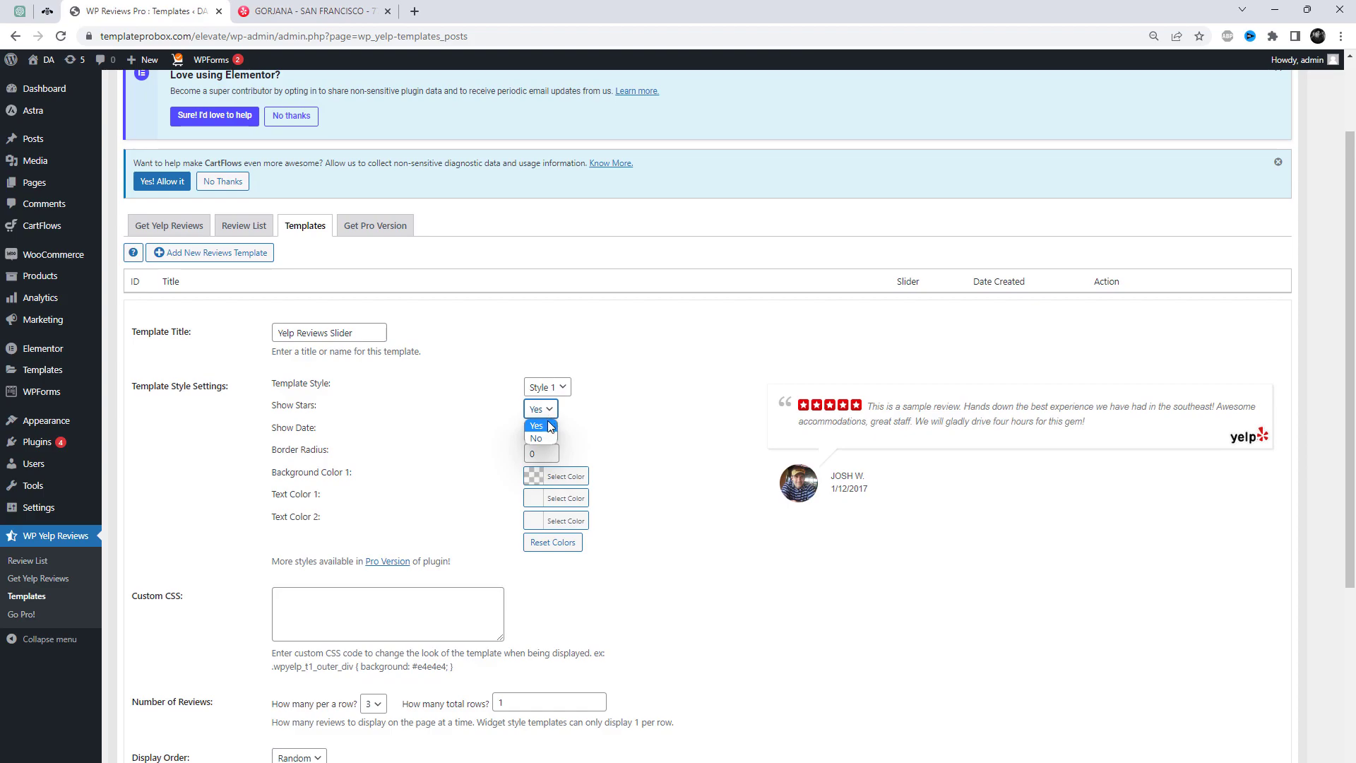
{"action": "left_click", "coordinate": [549, 433]}
{"action": "left_click", "coordinate": [549, 433]}
{"action": "left_click", "coordinate": [542, 443]}
{"action": "left_click", "coordinate": [551, 450]}
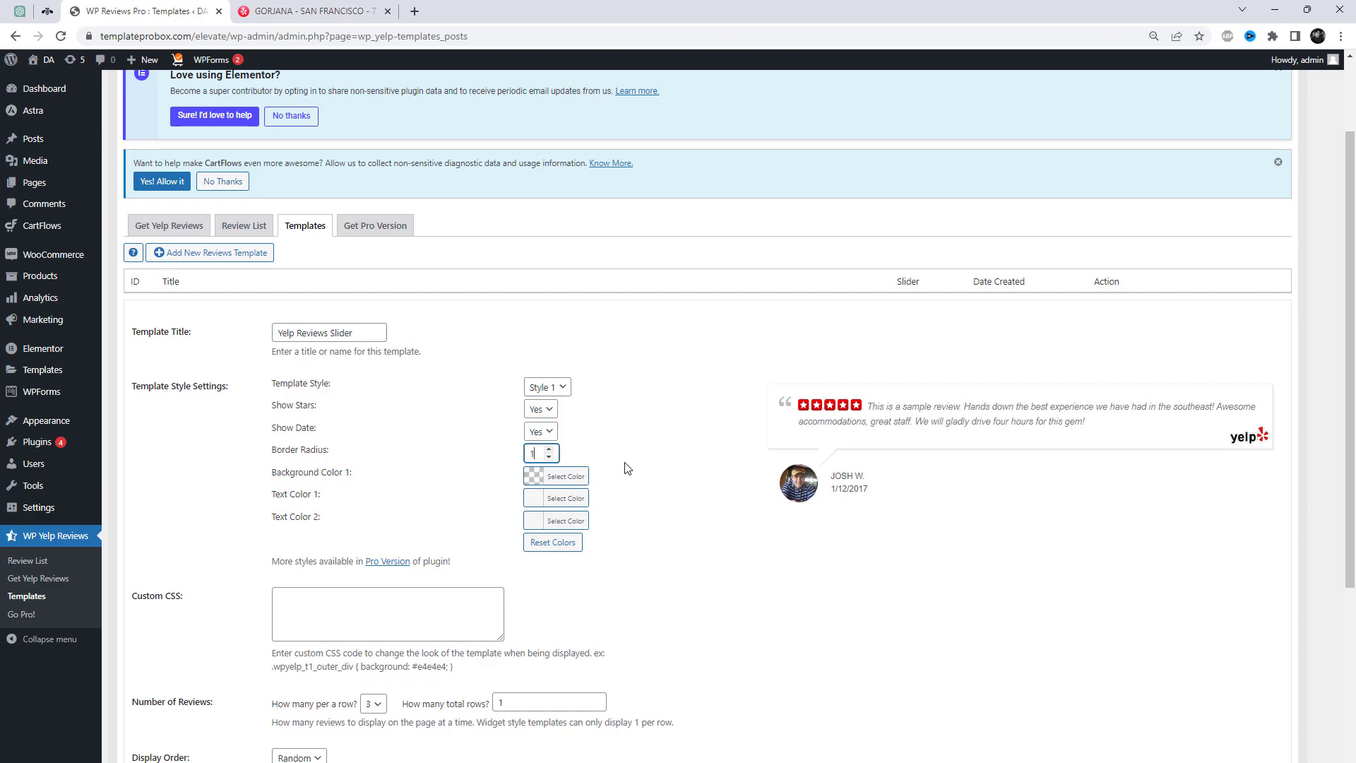
Step: Set the template's number of reviews per row to 2
{"action": "scroll", "coordinate": [644, 494], "scroll_direction": "down", "scroll_amount": 3}
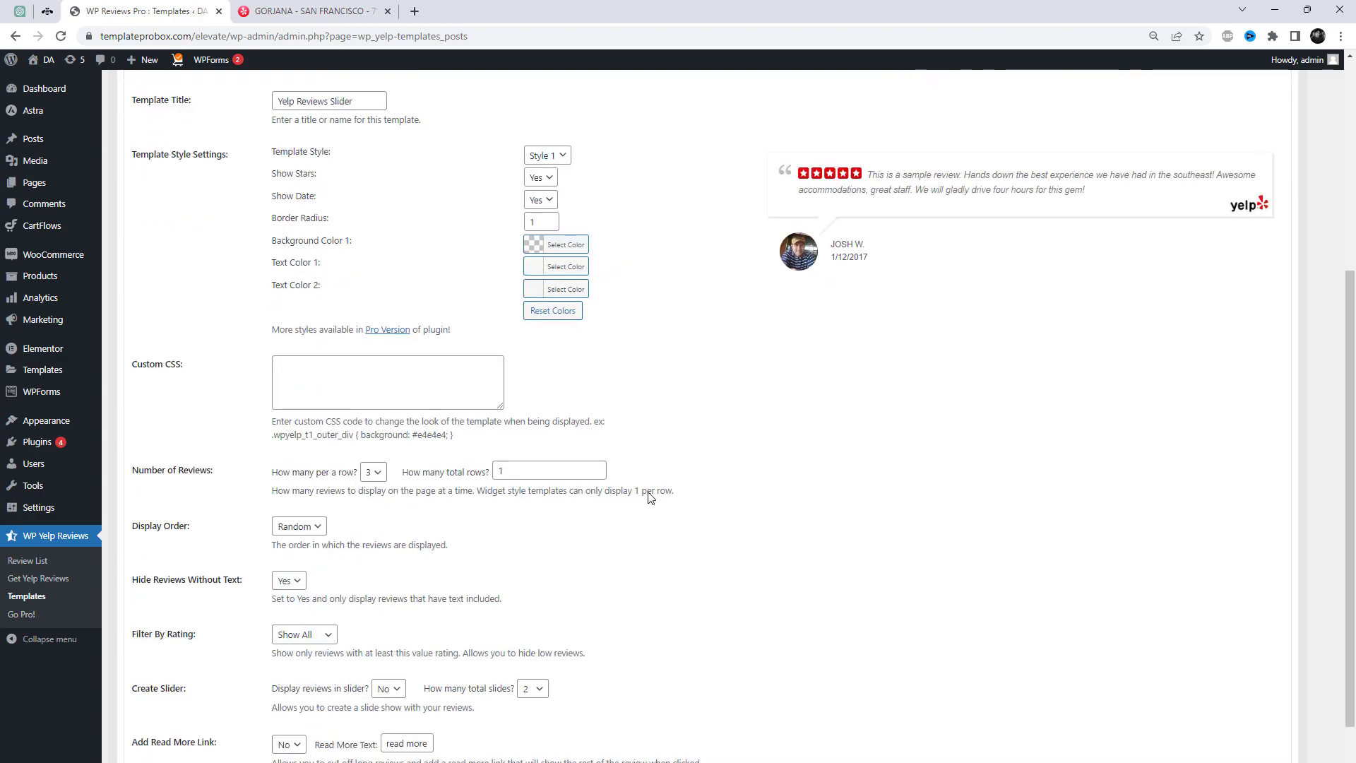
{"action": "left_click", "coordinate": [374, 470]}
{"action": "left_click", "coordinate": [369, 498]}
Step: Display the reviews in a slider with 10 total slides
{"action": "scroll", "coordinate": [548, 540], "scroll_direction": "down", "scroll_amount": 2}
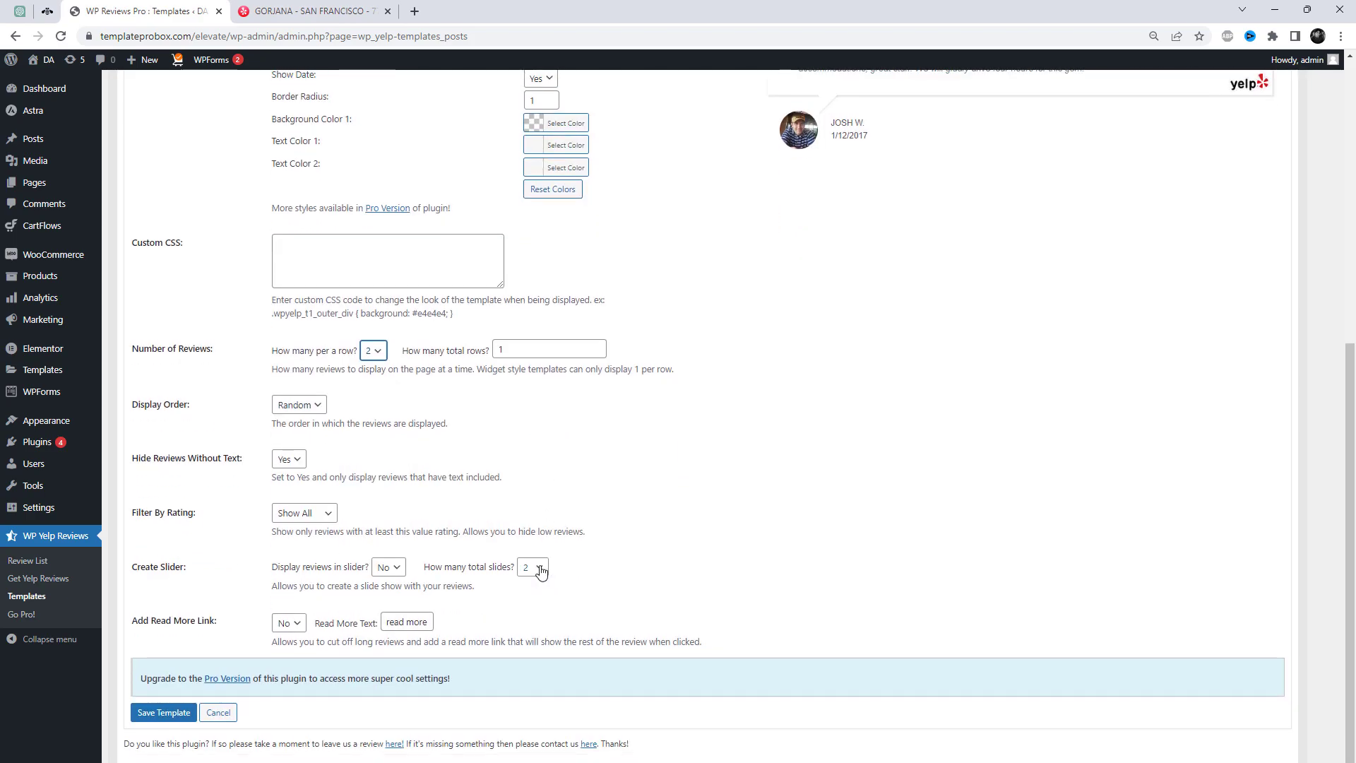
{"action": "left_click", "coordinate": [534, 567]}
{"action": "left_click", "coordinate": [539, 685]}
{"action": "left_click", "coordinate": [397, 570]}
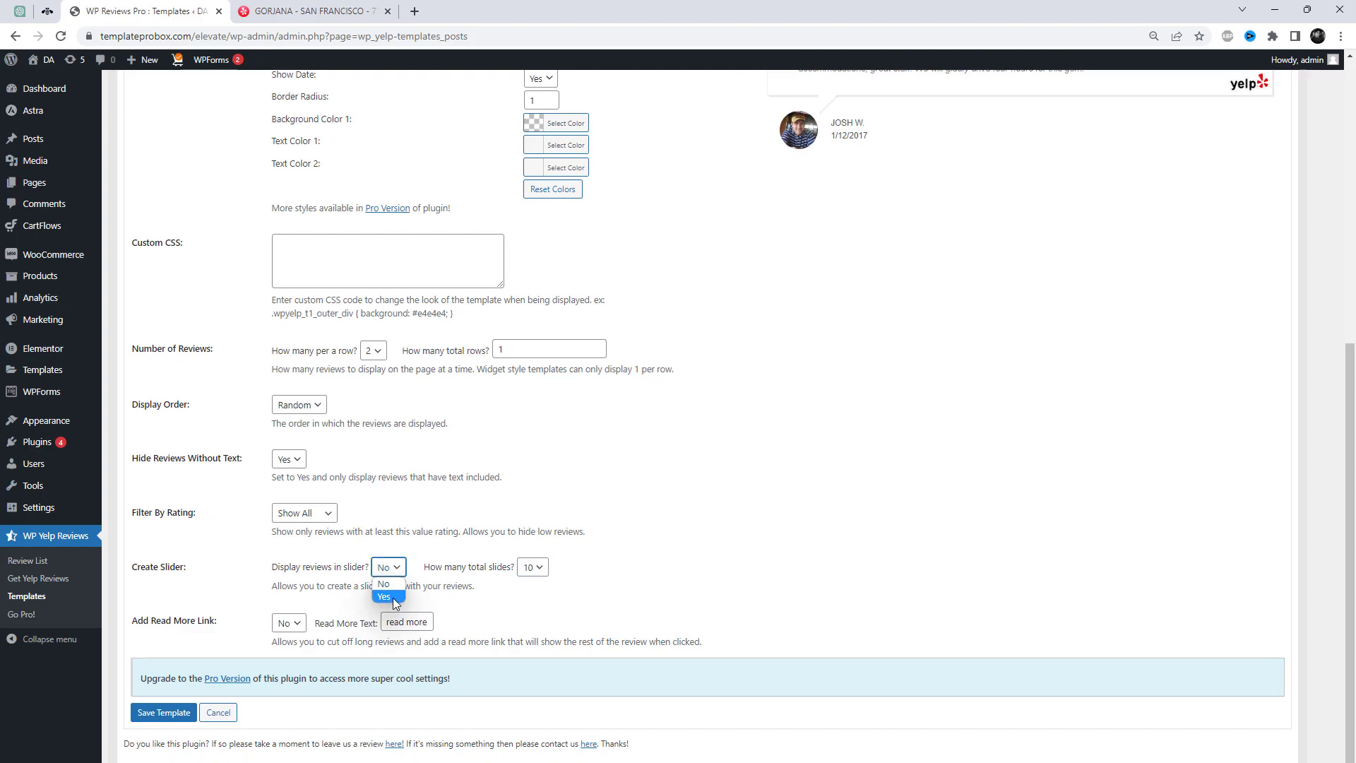
{"action": "left_click", "coordinate": [393, 598]}
Step: Set the display order of the reviews to Newest
{"action": "scroll", "coordinate": [318, 539], "scroll_direction": "up", "scroll_amount": 2}
{"action": "left_click", "coordinate": [314, 524]}
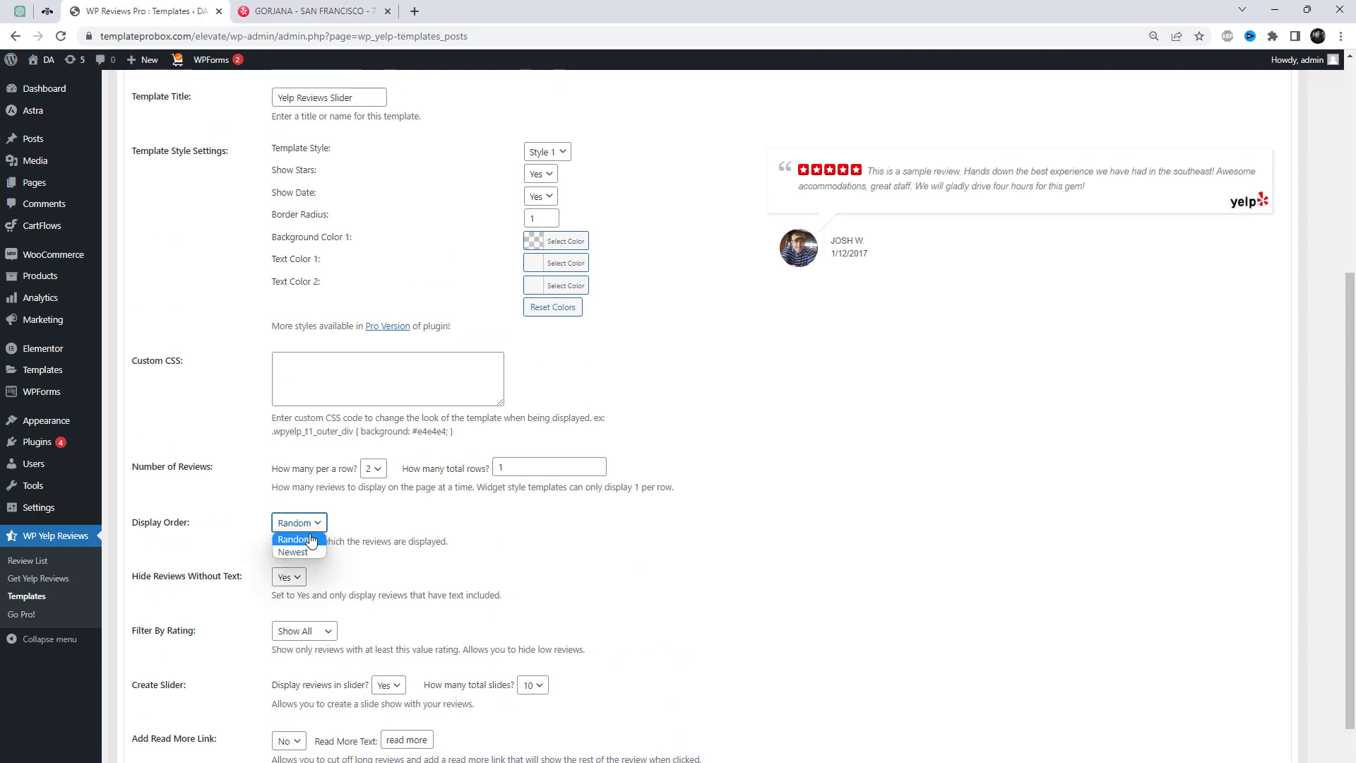
{"action": "left_click", "coordinate": [302, 555]}
{"action": "left_click", "coordinate": [315, 527]}
{"action": "left_click", "coordinate": [315, 530]}
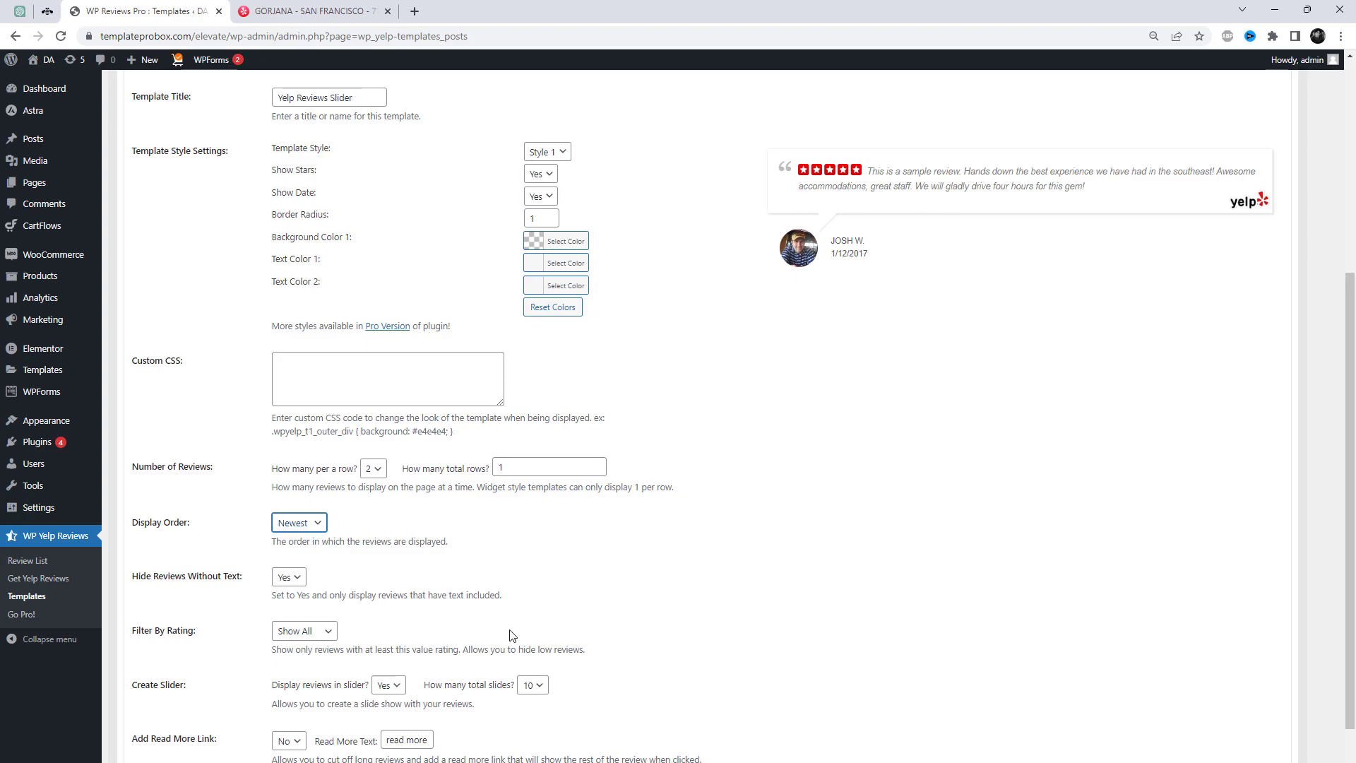
Step: Filter the reviews by a rating of 4 & Higher and save the template
{"action": "scroll", "coordinate": [512, 636], "scroll_direction": "down", "scroll_amount": 2}
{"action": "left_click", "coordinate": [314, 514]}
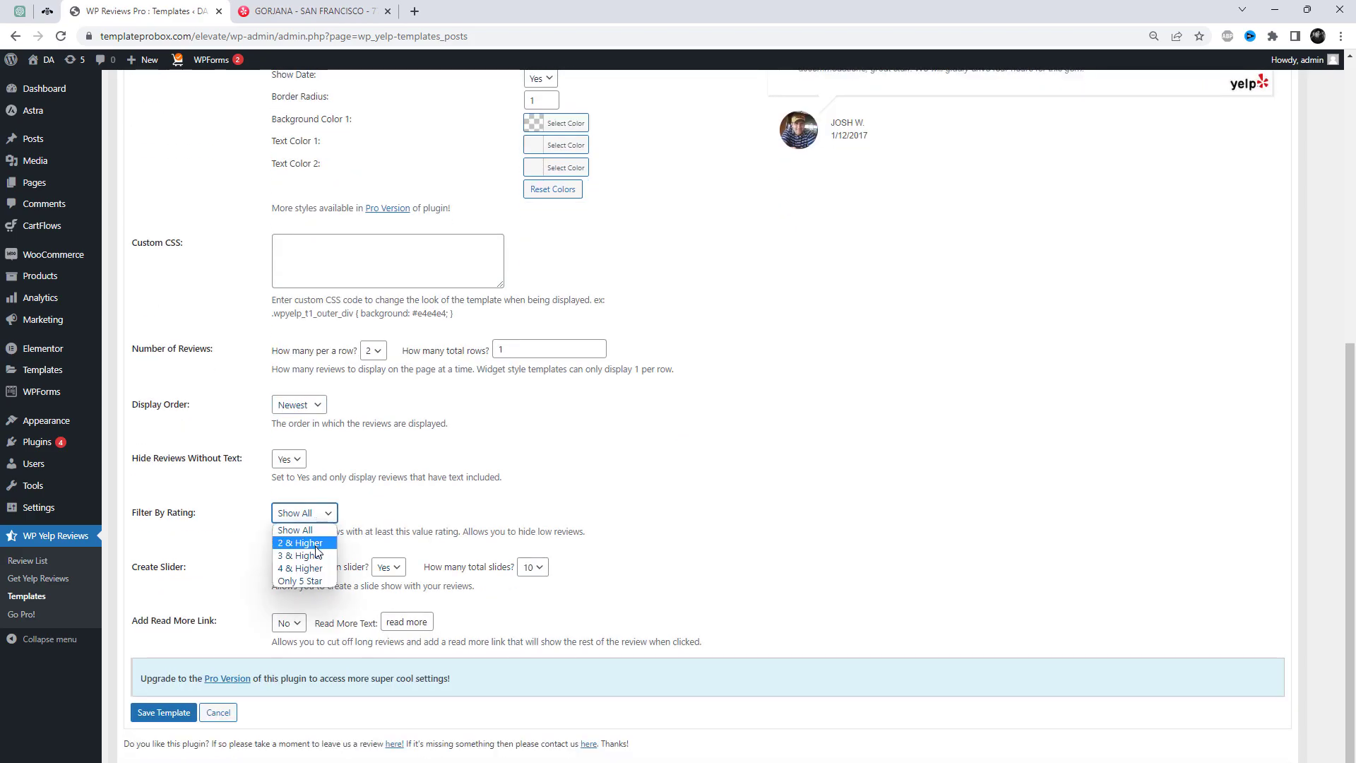
{"action": "left_click", "coordinate": [316, 569]}
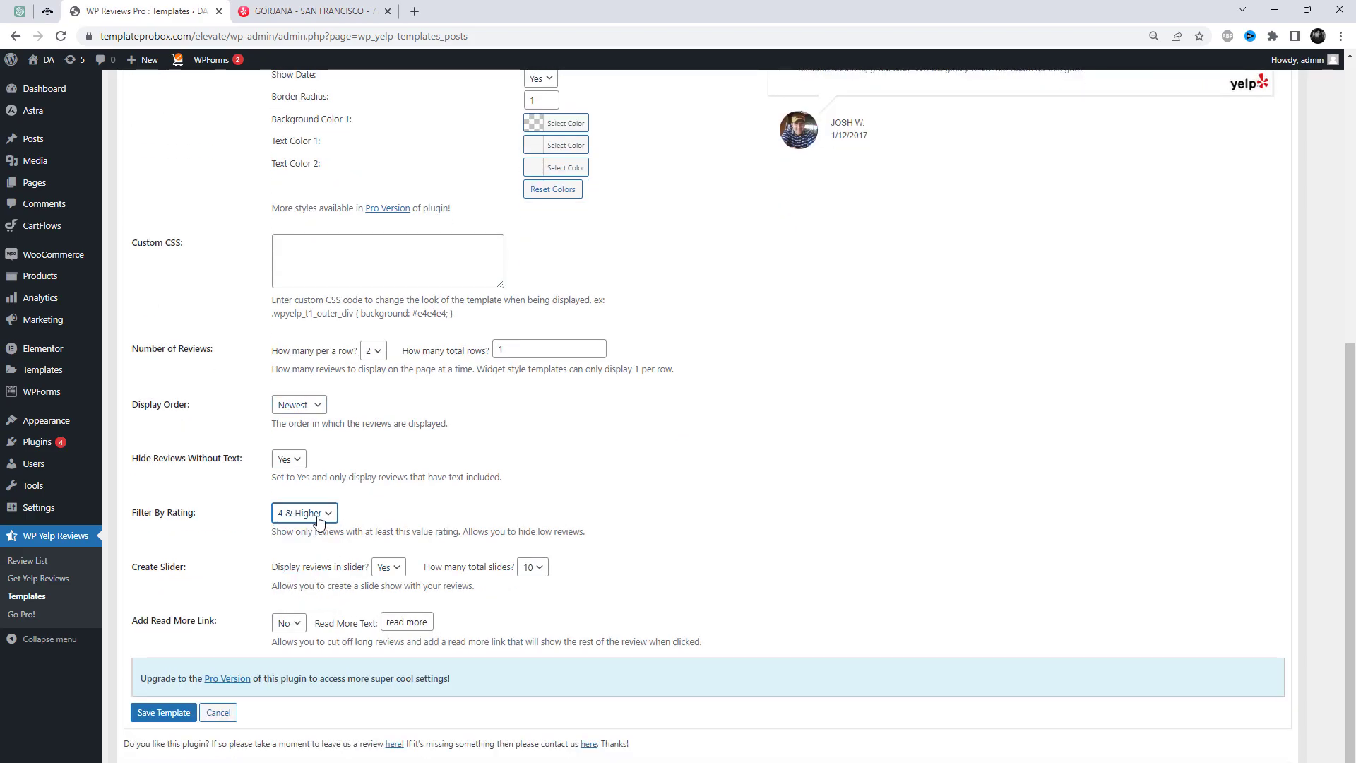
{"action": "left_click", "coordinate": [319, 519]}
{"action": "left_click", "coordinate": [319, 519]}
{"action": "left_click", "coordinate": [175, 720]}
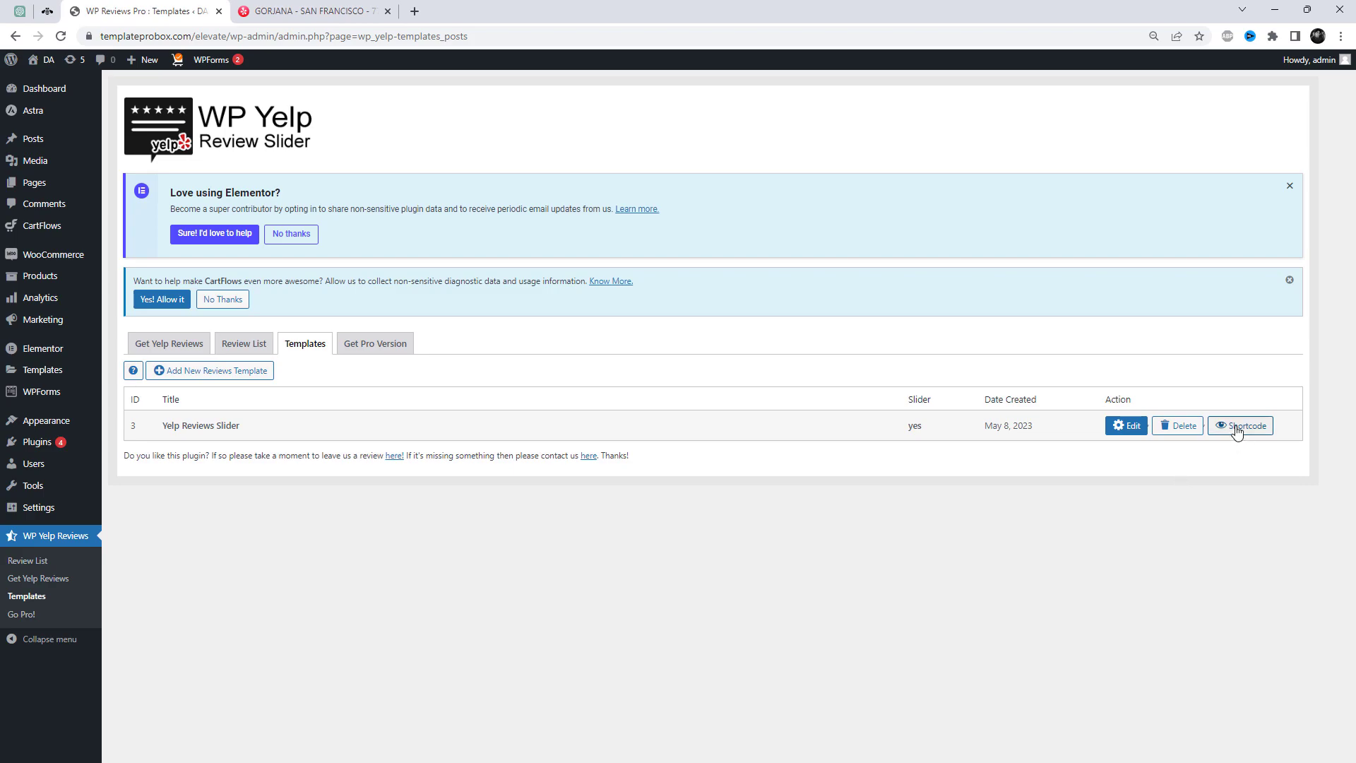
Step: Show the shortcode of the Yelp Reviews Slider template and copy [wpyelp_usetemplate tid="3"]
{"action": "left_click", "coordinate": [1237, 433]}
{"action": "left_click_drag", "start_coordinate": [611, 401], "coordinate": [720, 401]}
{"action": "right_click", "coordinate": [657, 401]}
{"action": "left_click", "coordinate": [678, 414]}
{"action": "left_click", "coordinate": [572, 544]}
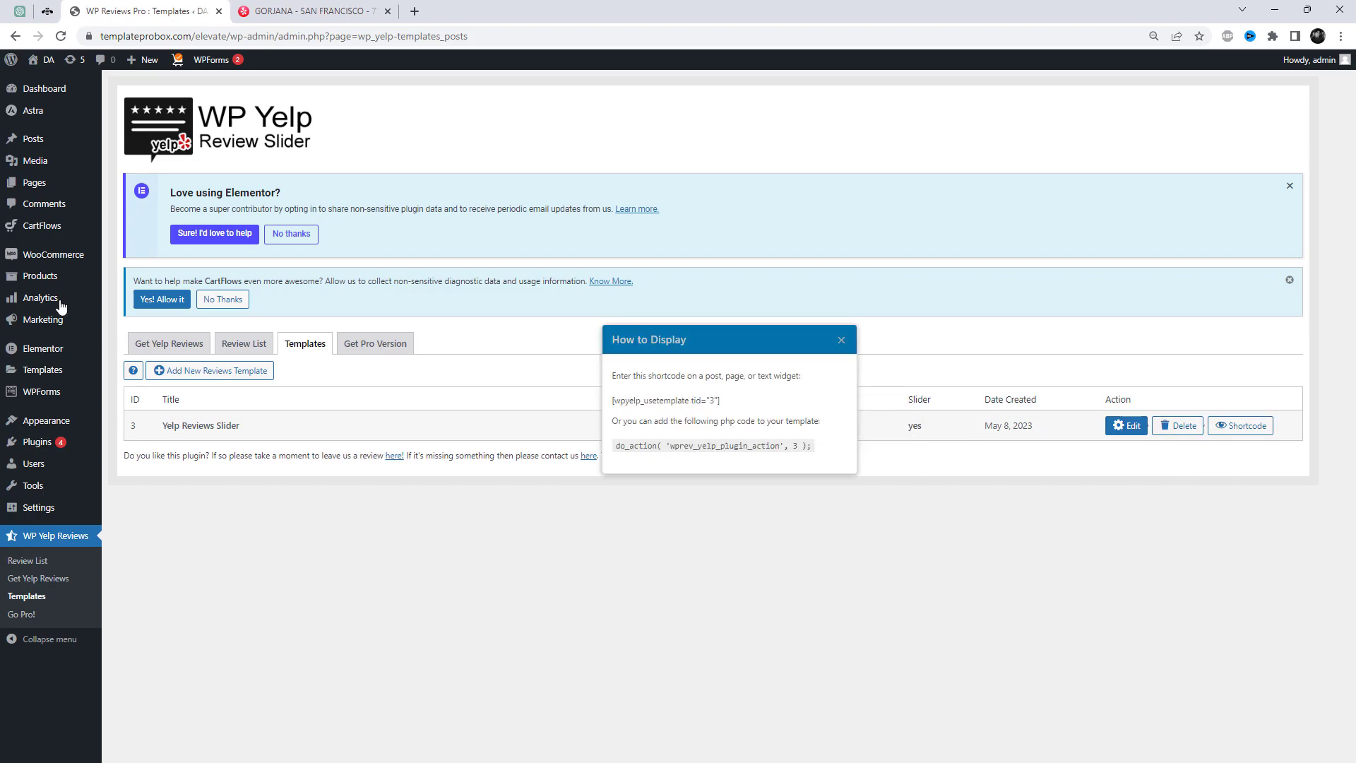
Step: Open the site's Contact Us page in a new tab and start editing it with Elementor in another tab
{"action": "right_click", "coordinate": [45, 82]}
{"action": "left_click", "coordinate": [99, 95]}
{"action": "left_click", "coordinate": [303, 12]}
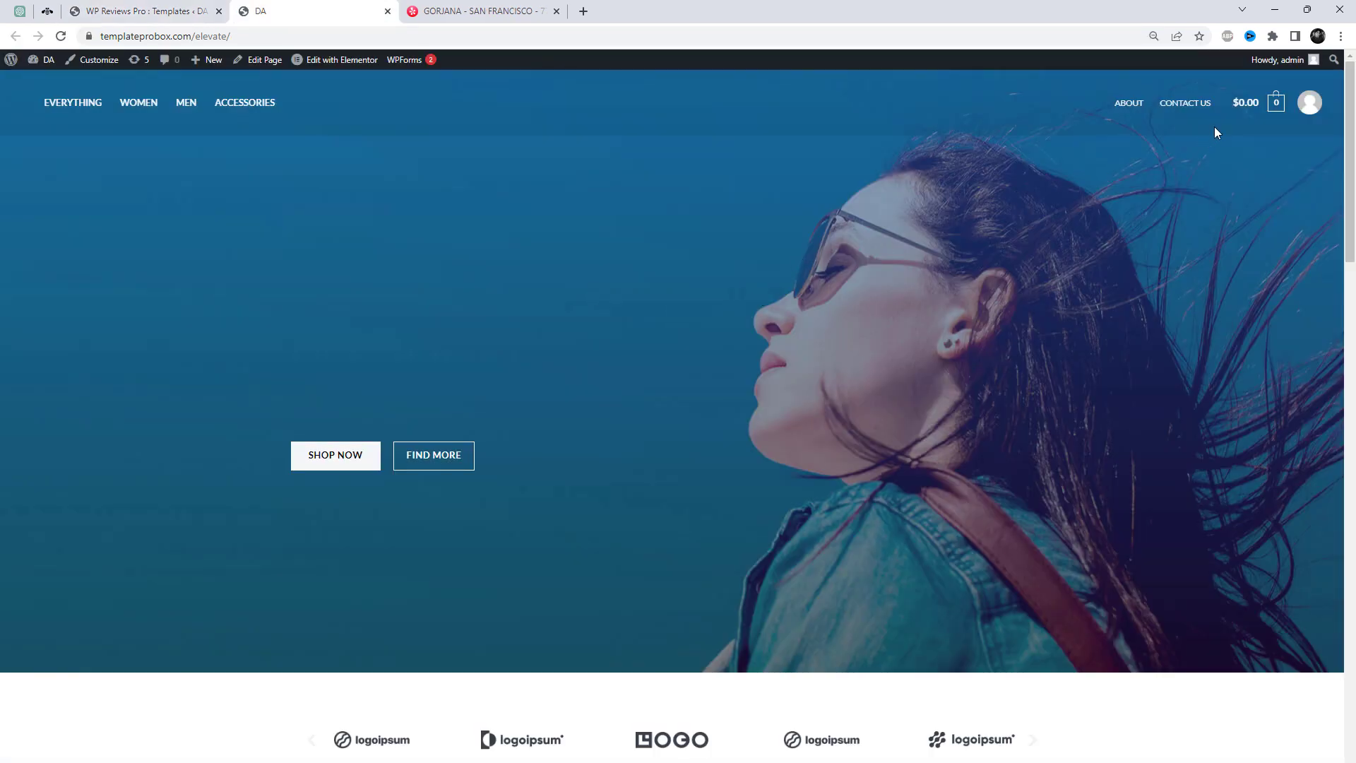
{"action": "left_click", "coordinate": [1187, 106]}
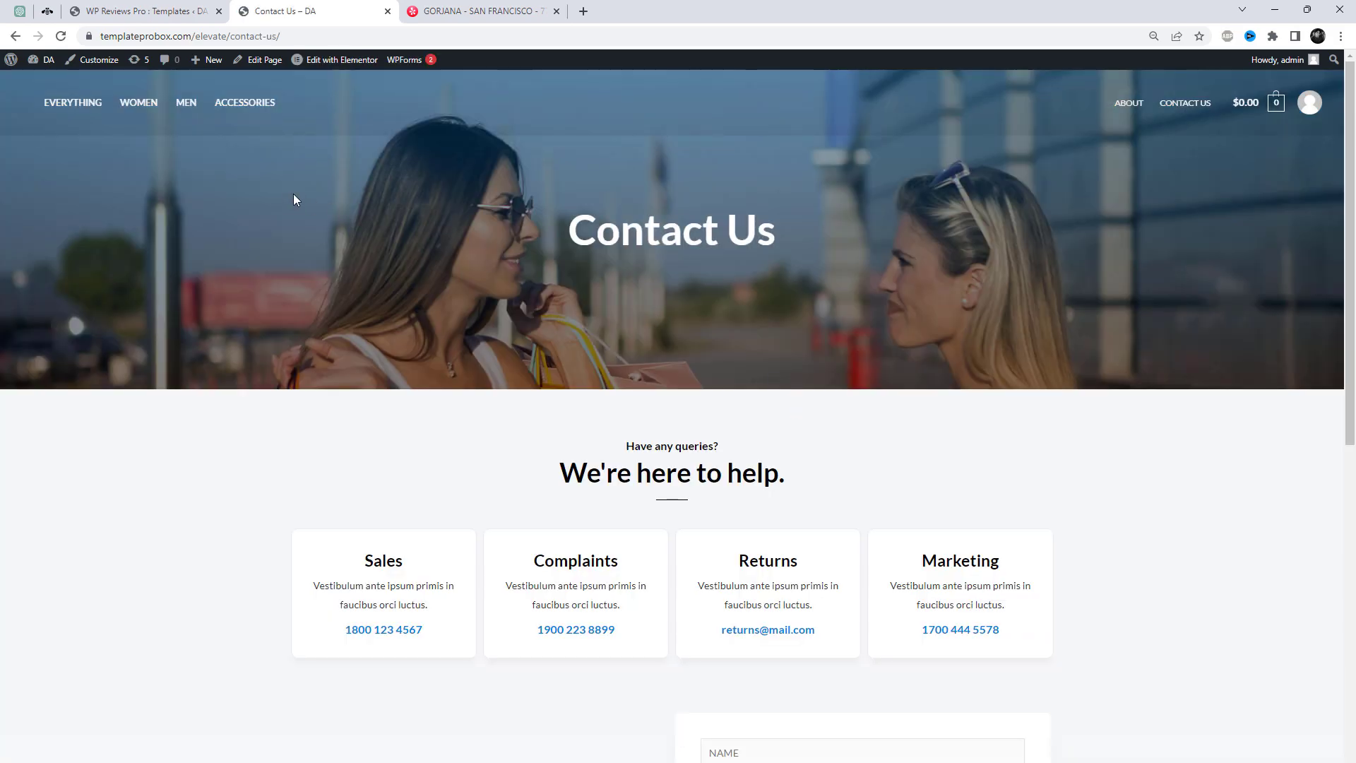
{"action": "right_click", "coordinate": [333, 65]}
{"action": "left_click", "coordinate": [375, 81]}
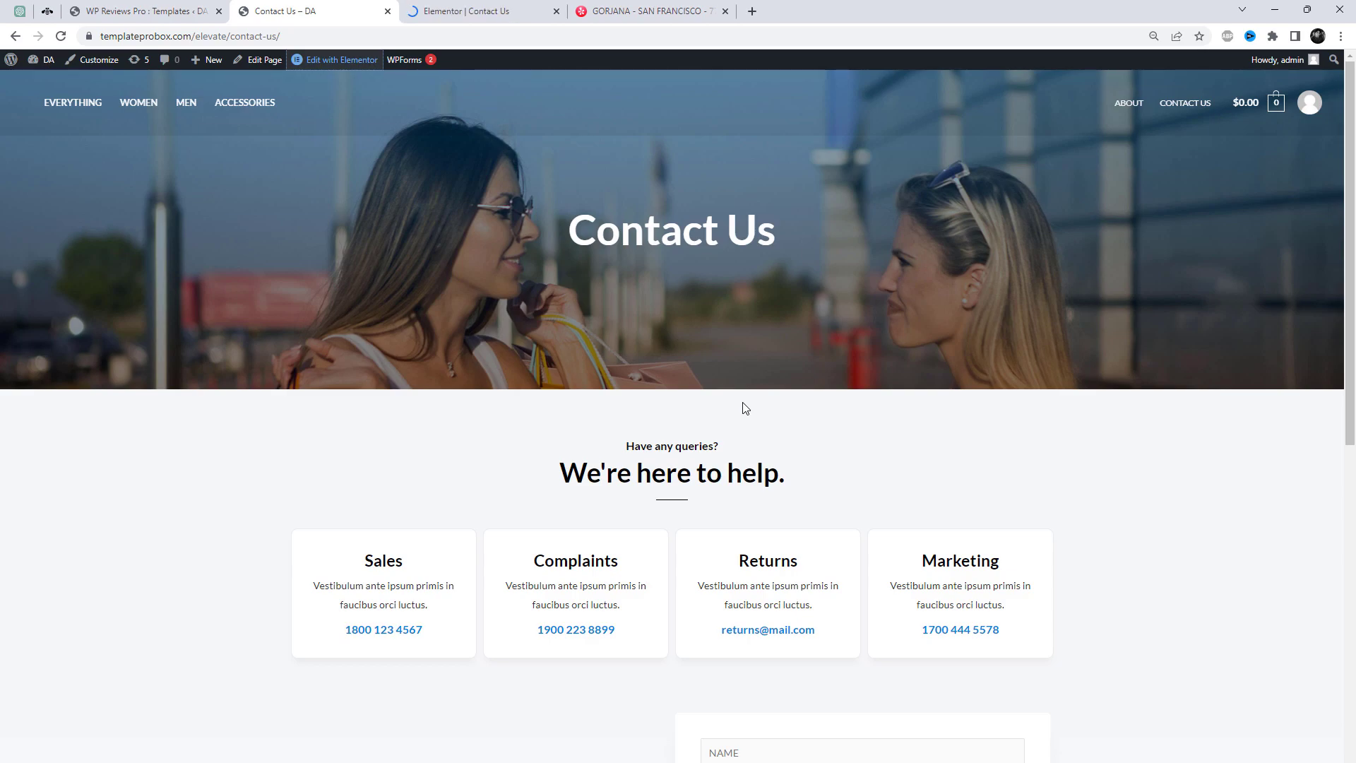
Step: Add an empty one-column section between the contact cards and the contact form in the Elementor layout of the Contact Us page
{"action": "scroll", "coordinate": [744, 408], "scroll_direction": "down", "scroll_amount": 2}
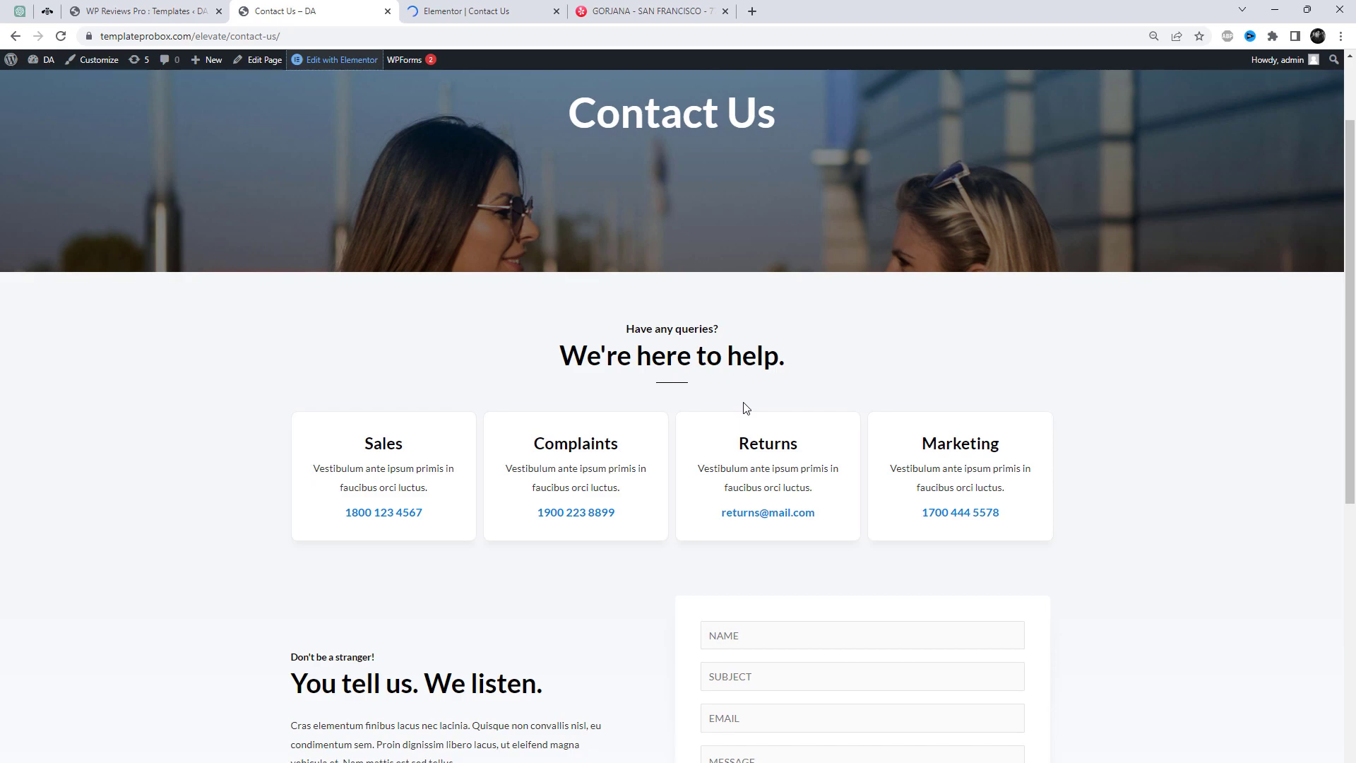
{"action": "left_click", "coordinate": [466, 8]}
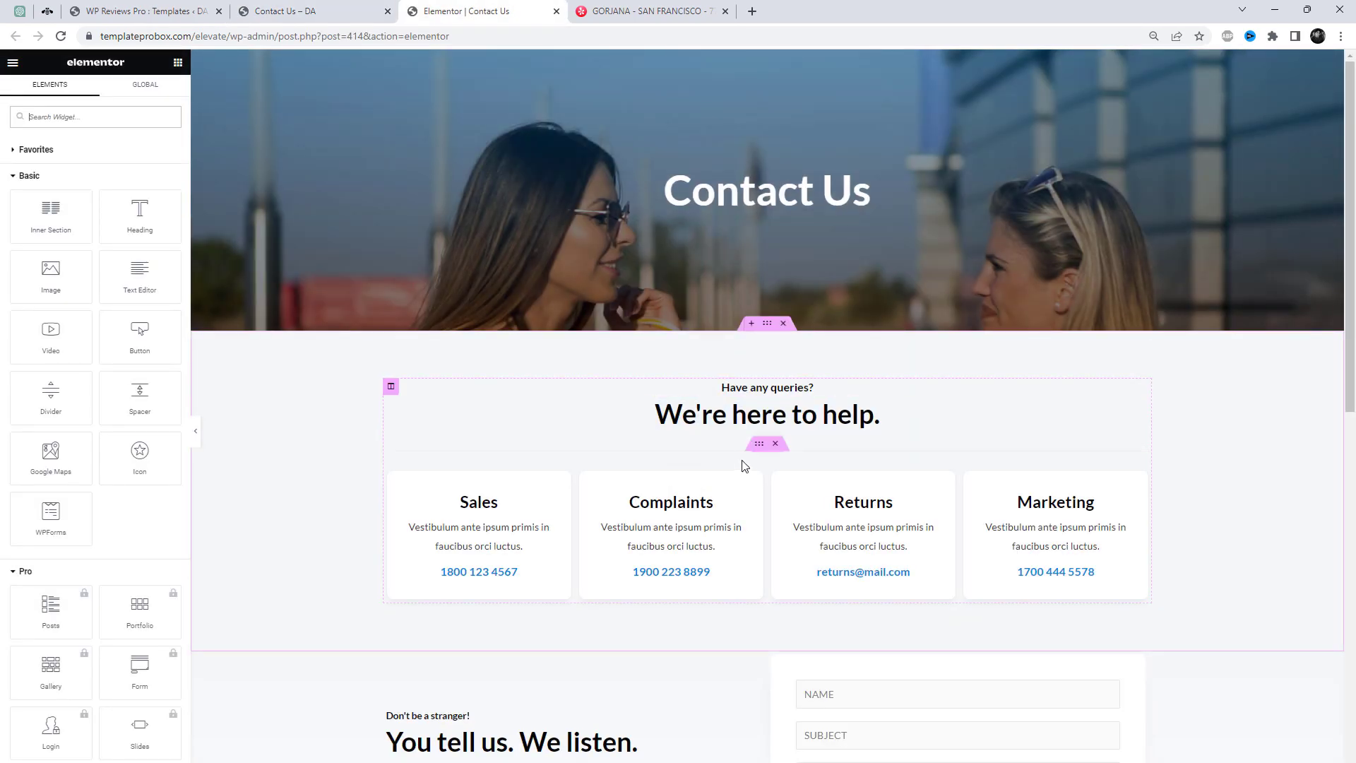
{"action": "scroll", "coordinate": [744, 464], "scroll_direction": "down", "scroll_amount": 5}
{"action": "scroll", "coordinate": [746, 268], "scroll_direction": "up", "scroll_amount": 2}
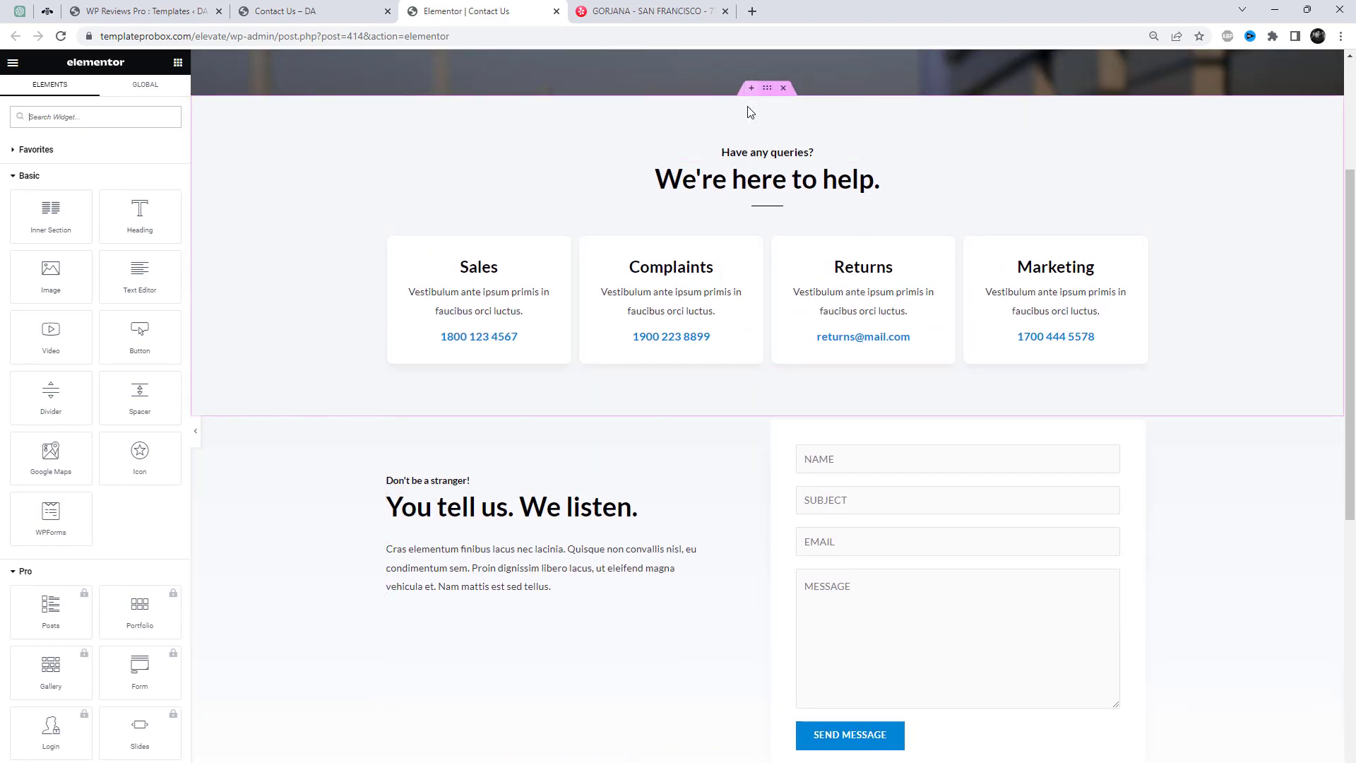
{"action": "left_click", "coordinate": [753, 415]}
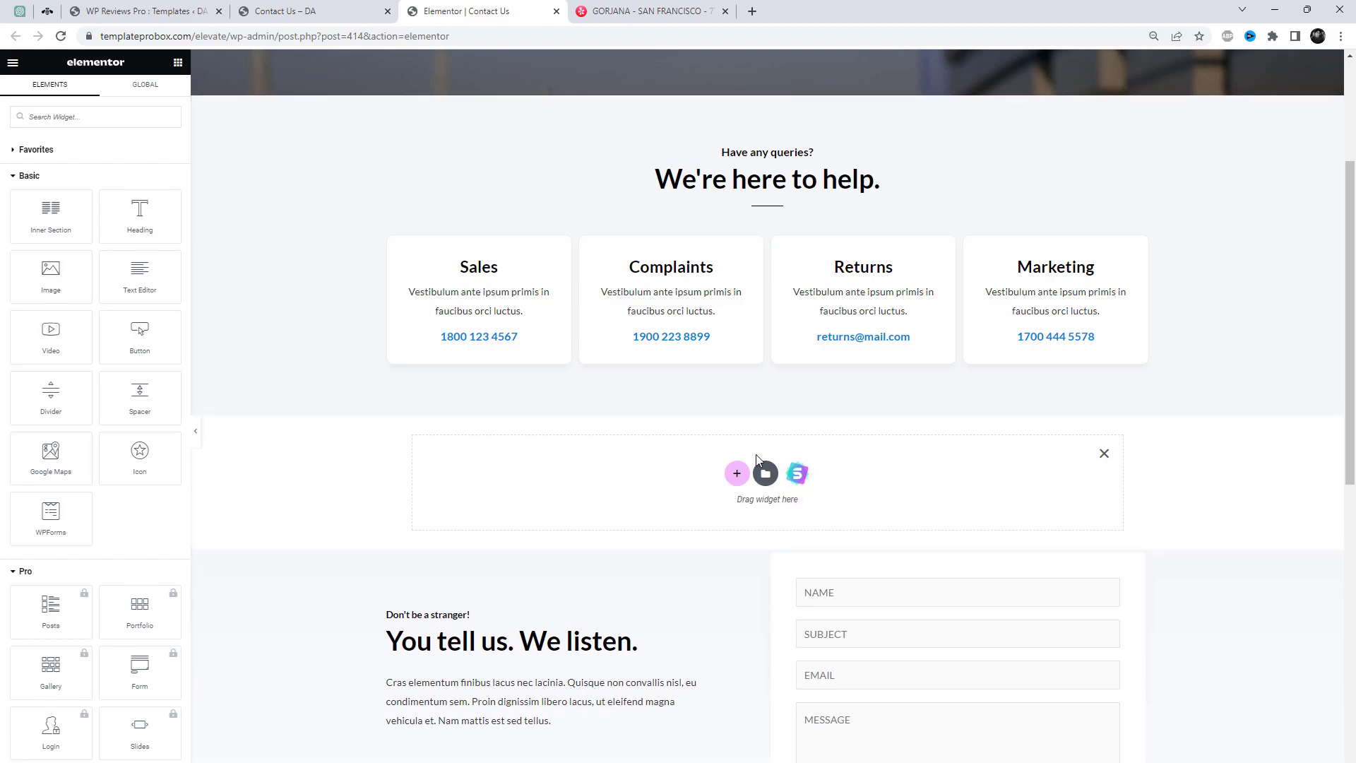
{"action": "left_click", "coordinate": [735, 472]}
{"action": "left_click", "coordinate": [594, 503]}
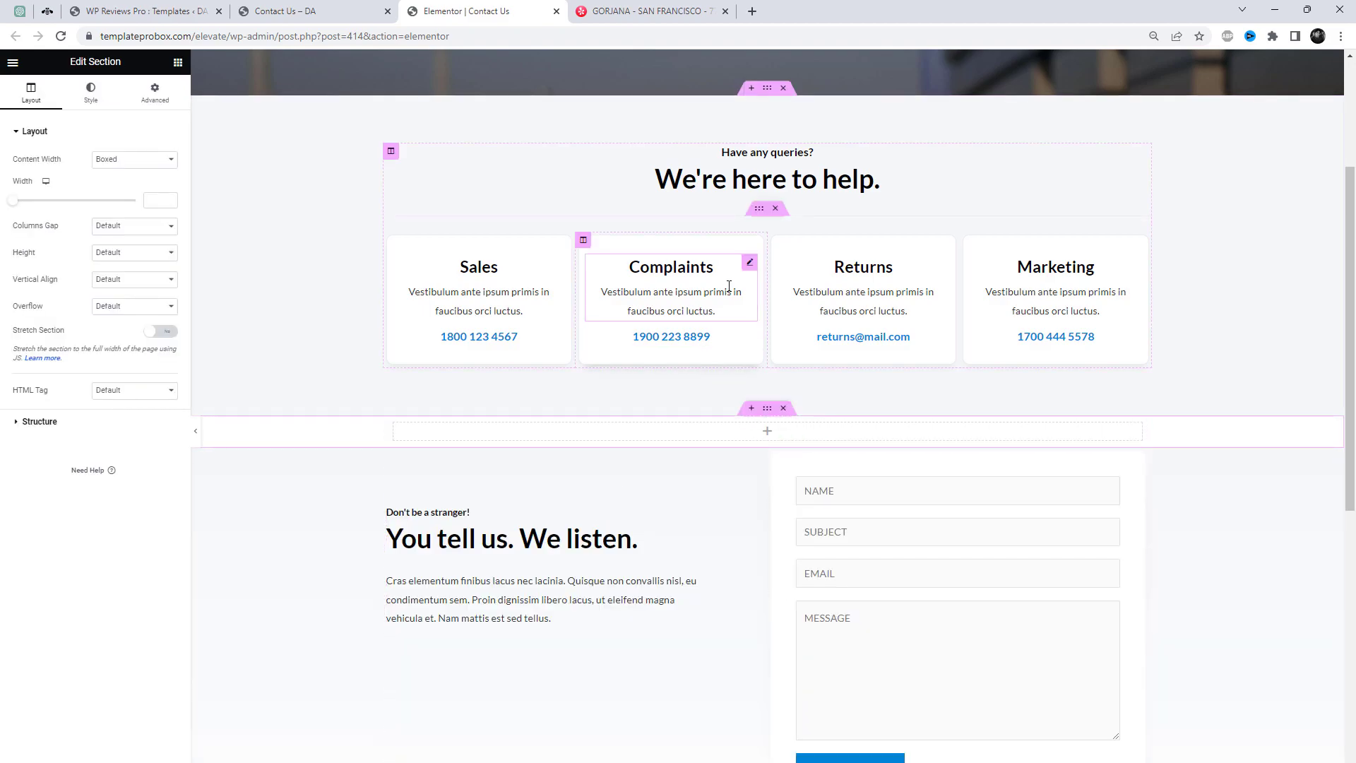
Step: Place a Shortcode widget in the new empty section and enter [wpyelp_usetemplate tid="3"] as its shortcode
{"action": "right_click", "coordinate": [797, 177]}
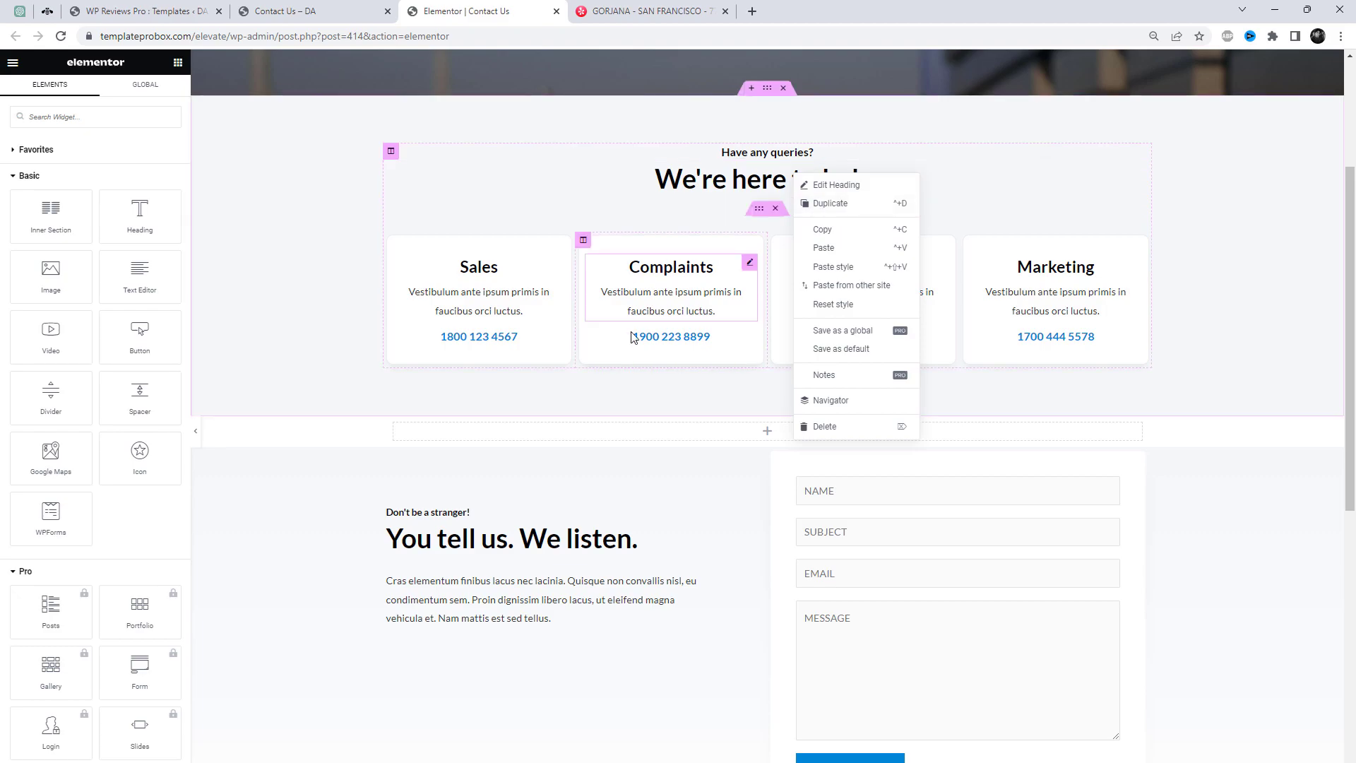
{"action": "left_click", "coordinate": [12, 64]}
{"action": "left_click", "coordinate": [12, 63]}
{"action": "left_click", "coordinate": [69, 117]}
{"action": "type", "text": "sho"}
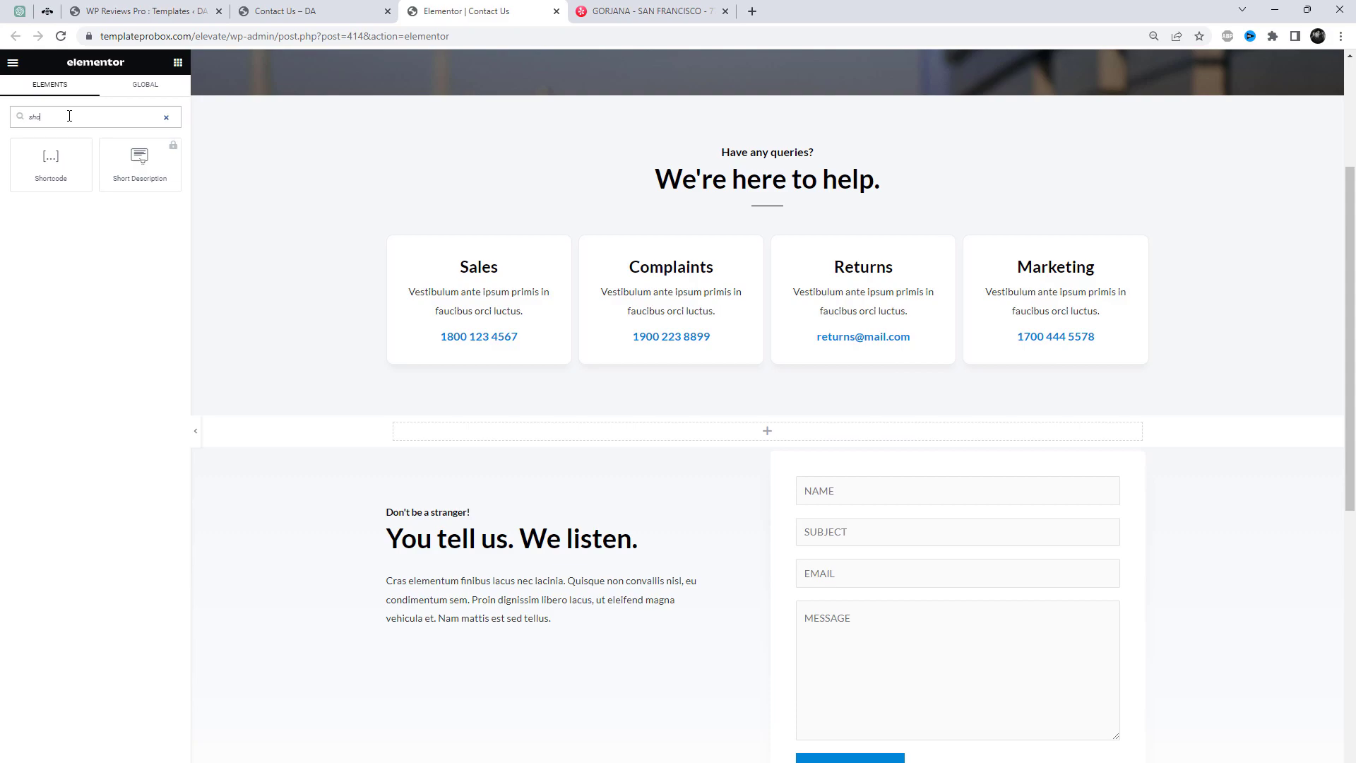
{"action": "left_click_drag", "start_coordinate": [58, 145], "coordinate": [721, 430]}
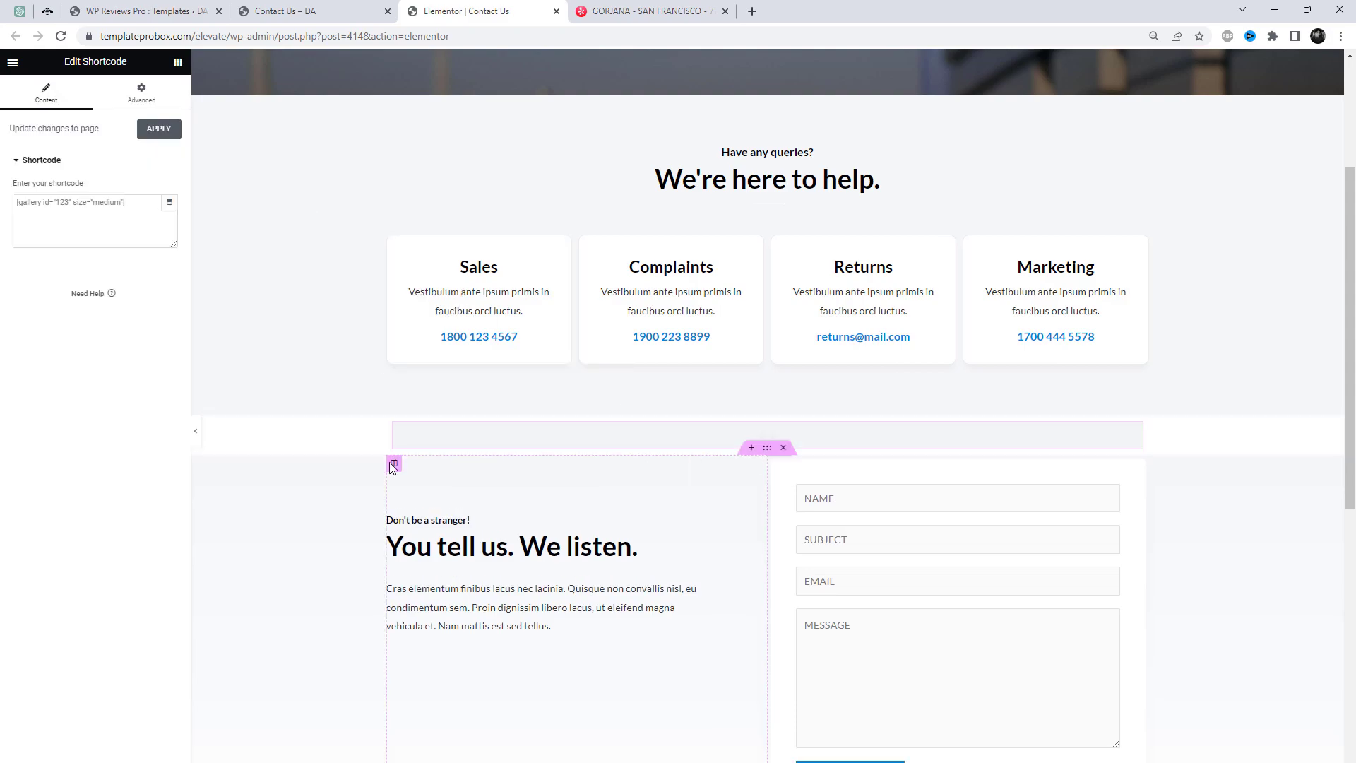
{"action": "left_click", "coordinate": [83, 215]}
{"action": "type", "text": "[wpyelp_usetemplate tid=\"3\"]"}
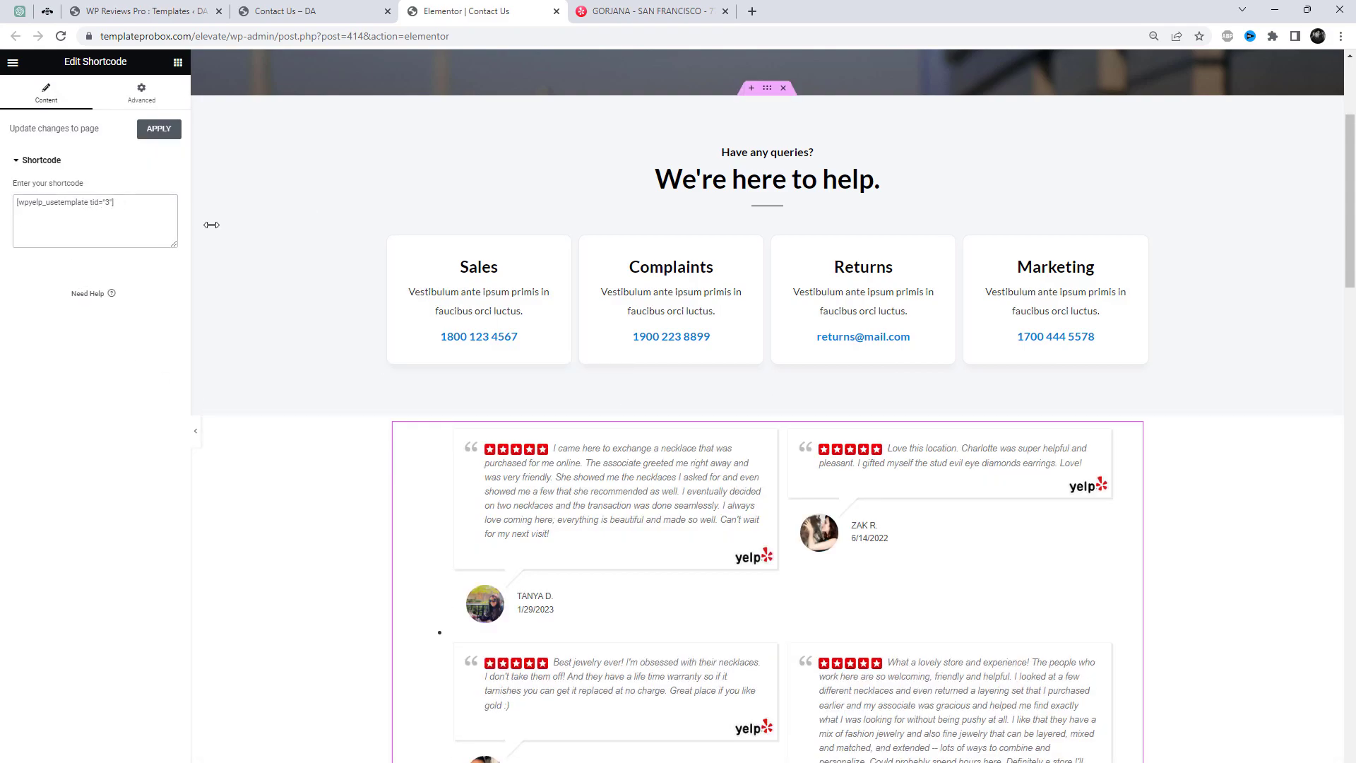
Step: Duplicate the "We're here to help." heading and move the copy above the reviews in the new section
{"action": "left_click", "coordinate": [795, 189]}
{"action": "right_click", "coordinate": [795, 189]}
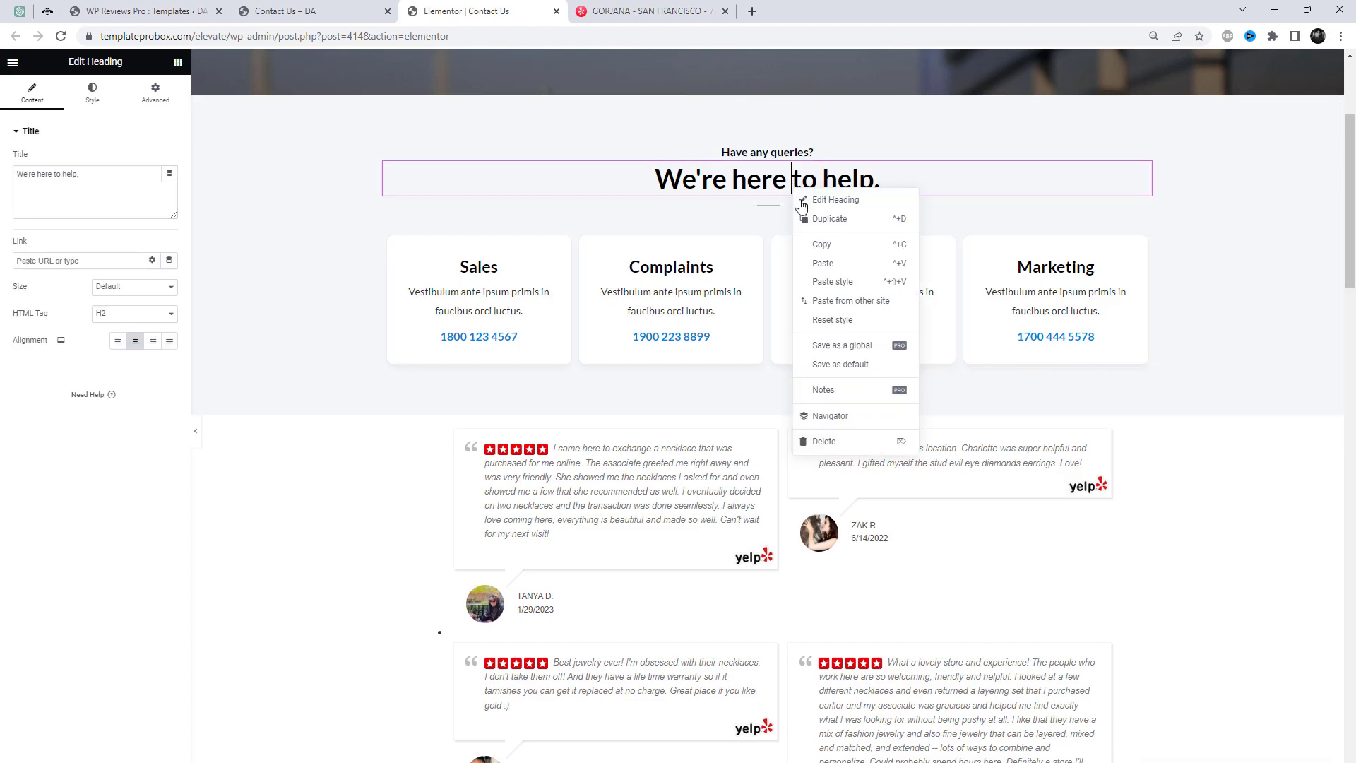
{"action": "left_click", "coordinate": [815, 220]}
{"action": "left_click_drag", "start_coordinate": [1143, 209], "coordinate": [742, 441]}
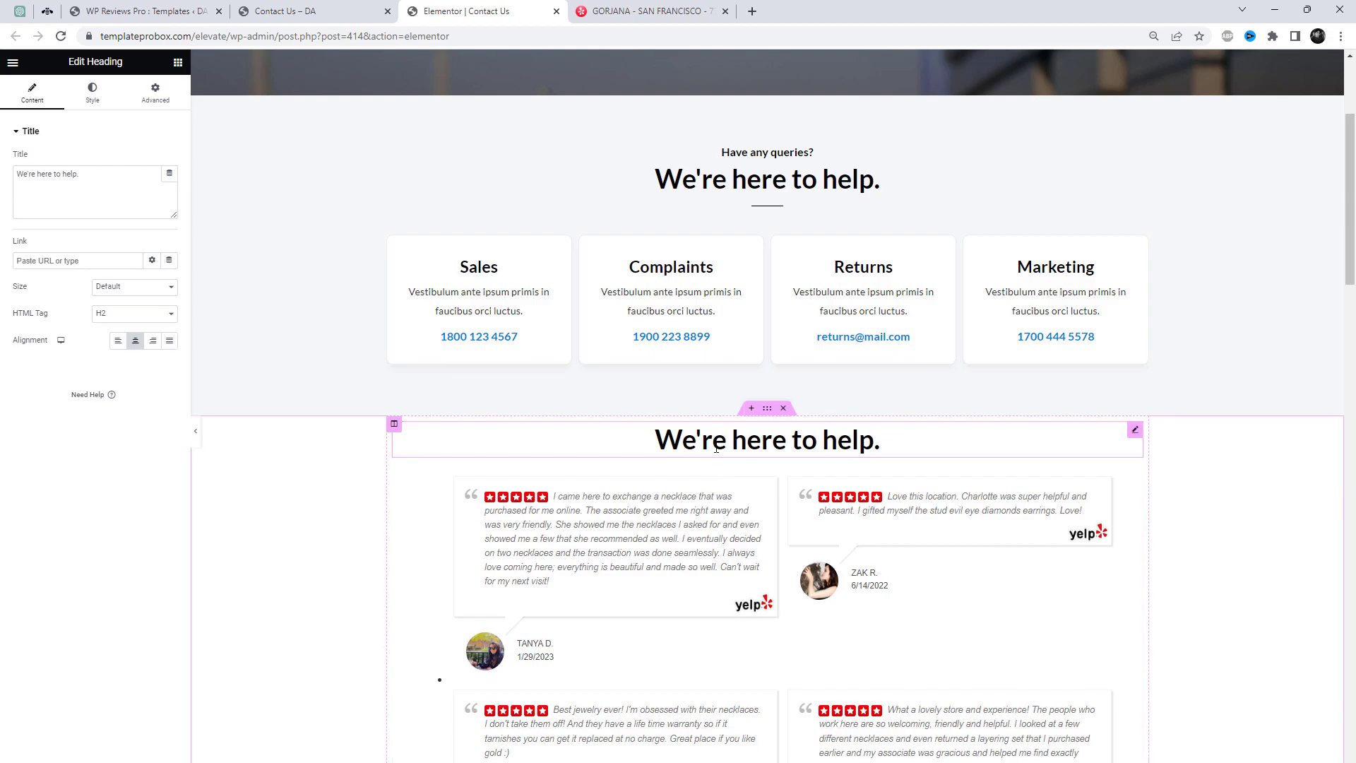
Step: Change the title of the heading above the reviews to "Yelp Reviews"
{"action": "triple_click", "coordinate": [87, 183]}
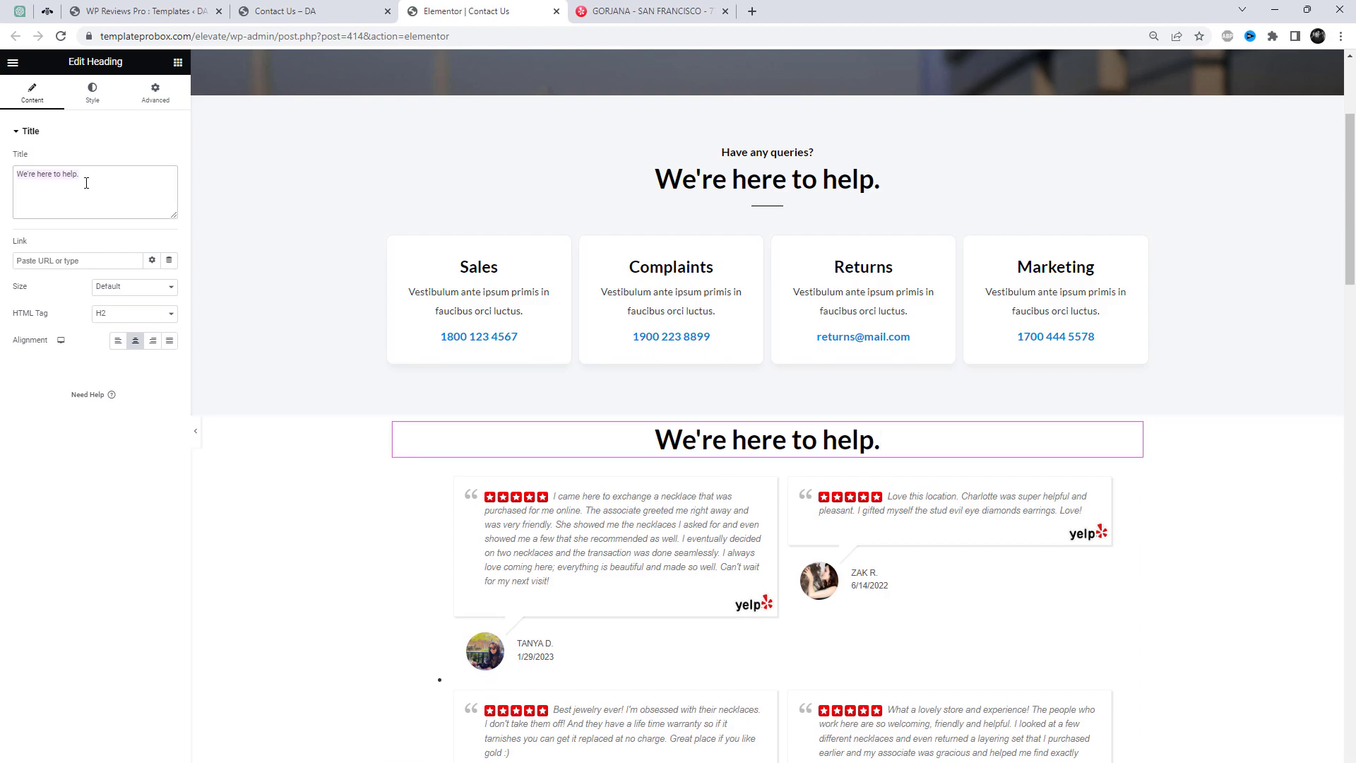
{"action": "type", "text": "Yelp Reviews"}
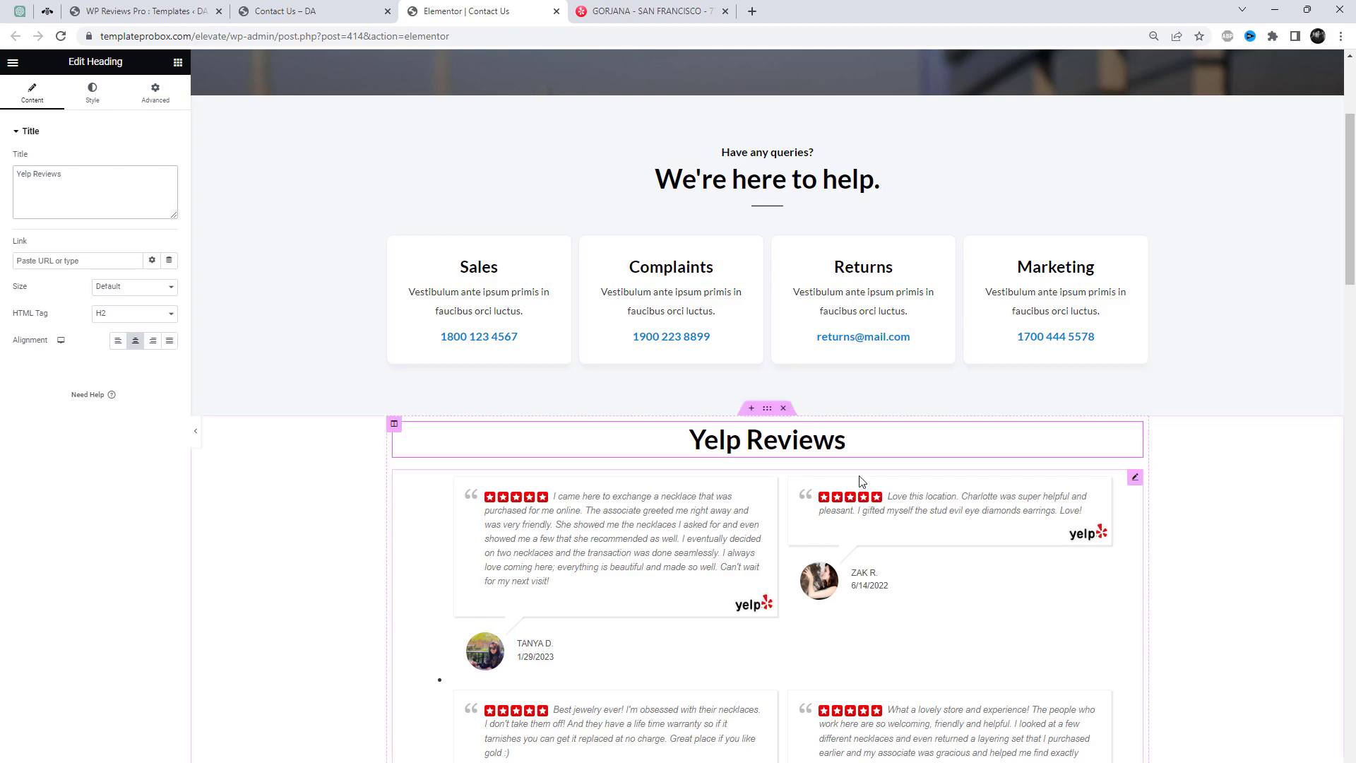
{"action": "scroll", "coordinate": [1195, 502], "scroll_direction": "down", "scroll_amount": 5}
{"action": "scroll", "coordinate": [1172, 506], "scroll_direction": "down", "scroll_amount": 5}
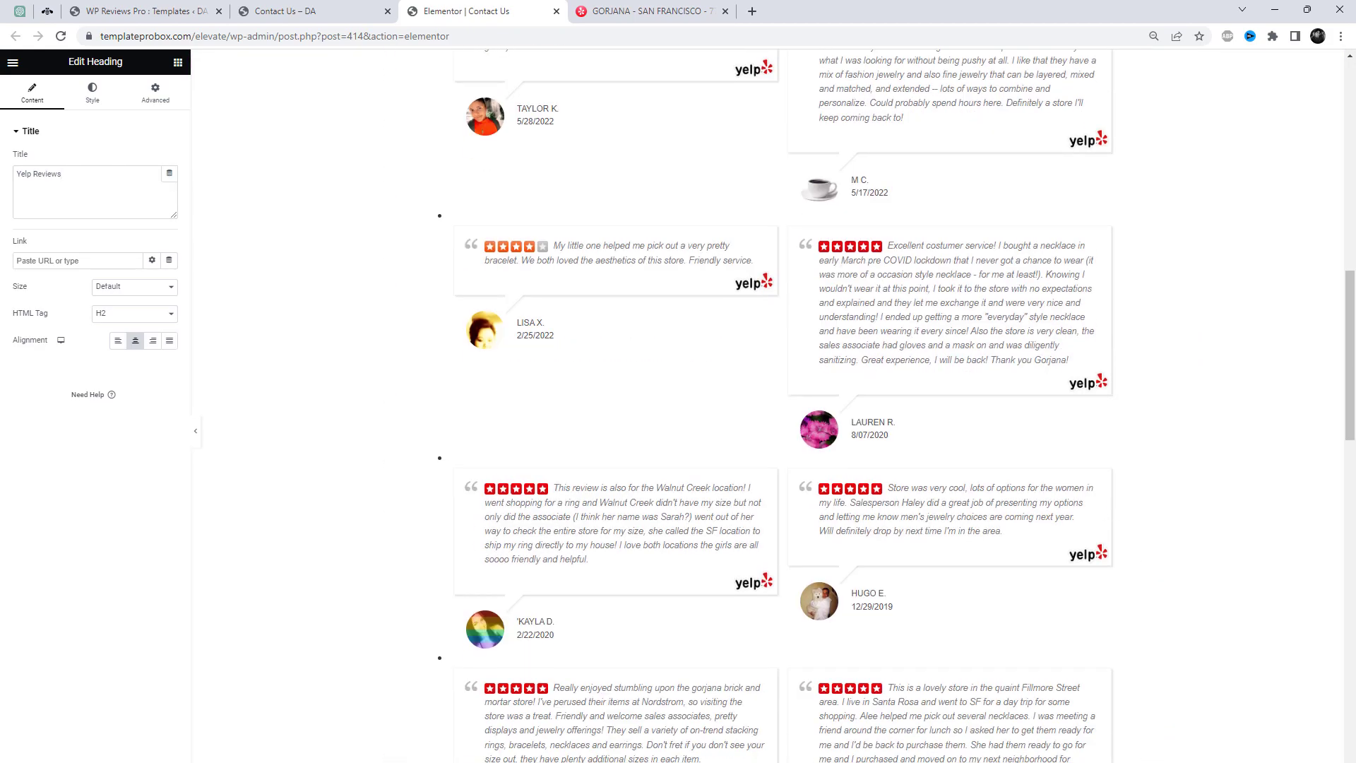
Step: Reload the live Contact Us page and advance through the Yelp review slider to its last slide
{"action": "left_click", "coordinate": [330, 4]}
{"action": "left_click", "coordinate": [495, 40]}
{"action": "key", "text": "Return"}
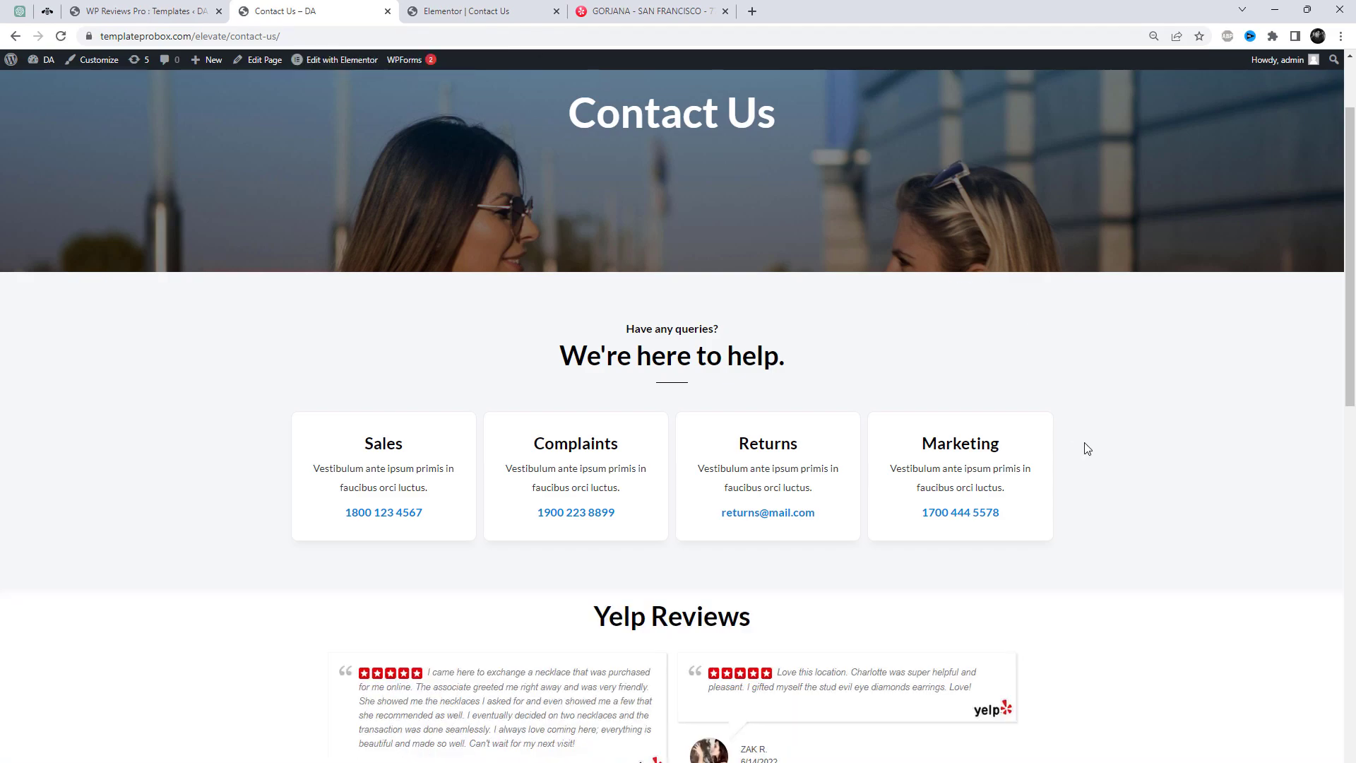
{"action": "scroll", "coordinate": [1081, 441], "scroll_direction": "down", "scroll_amount": 5}
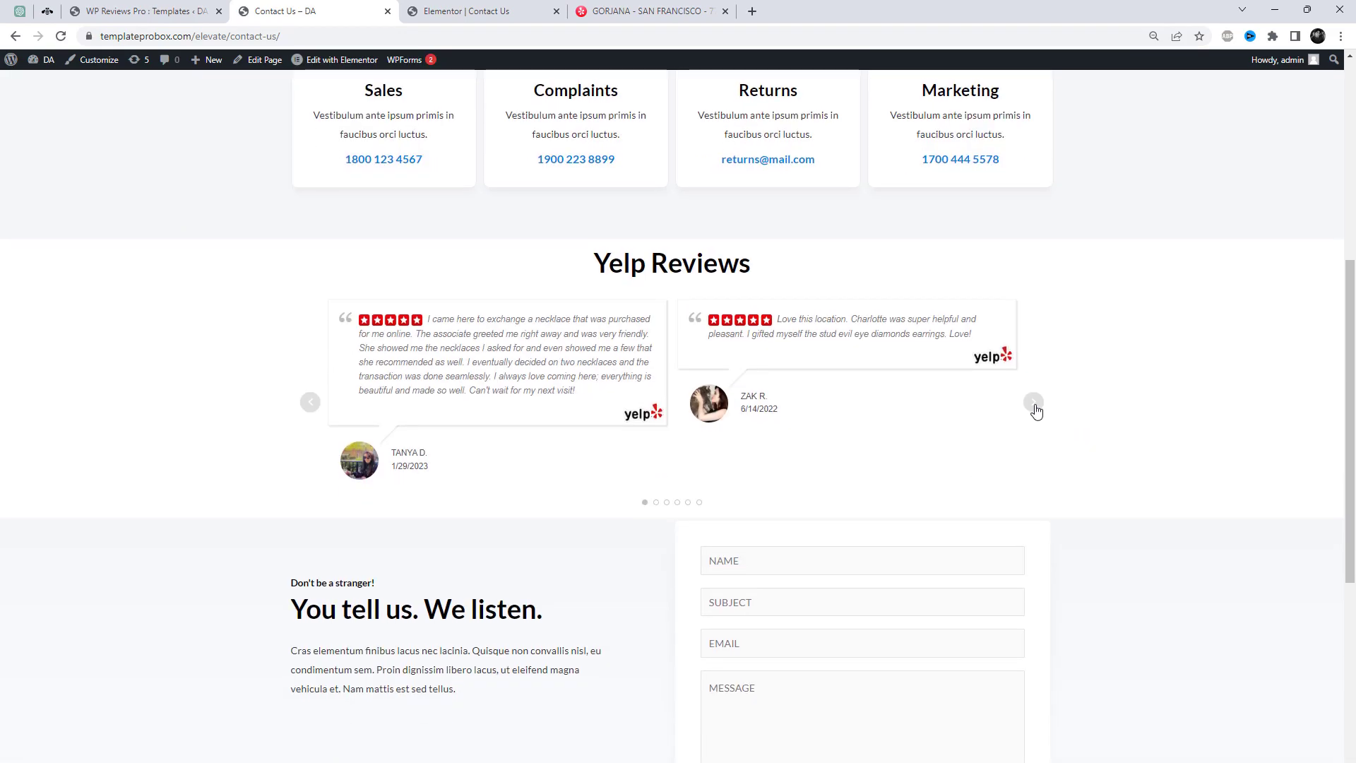
{"action": "left_click", "coordinate": [1033, 404]}
{"action": "left_click", "coordinate": [1031, 424]}
{"action": "left_click", "coordinate": [1035, 427]}
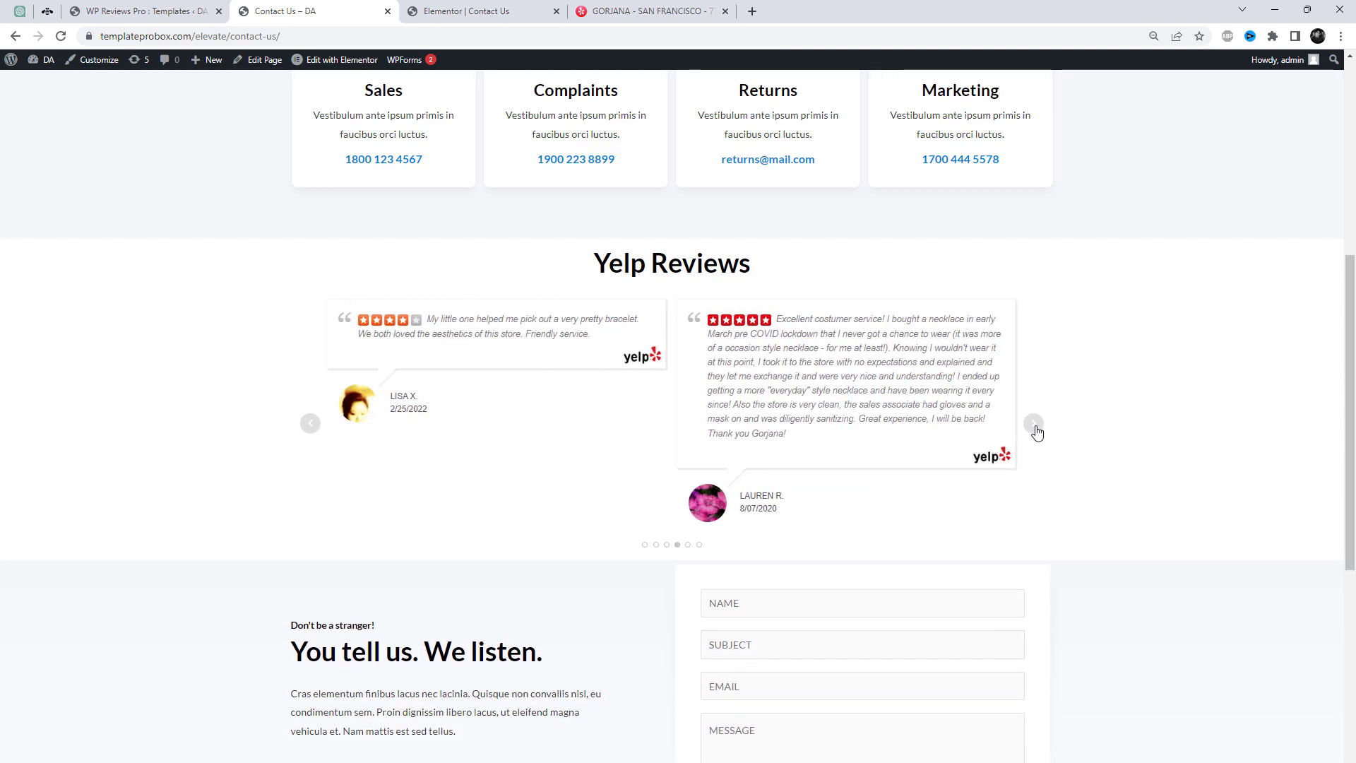
{"action": "left_click", "coordinate": [1035, 428]}
{"action": "left_click", "coordinate": [1035, 485]}
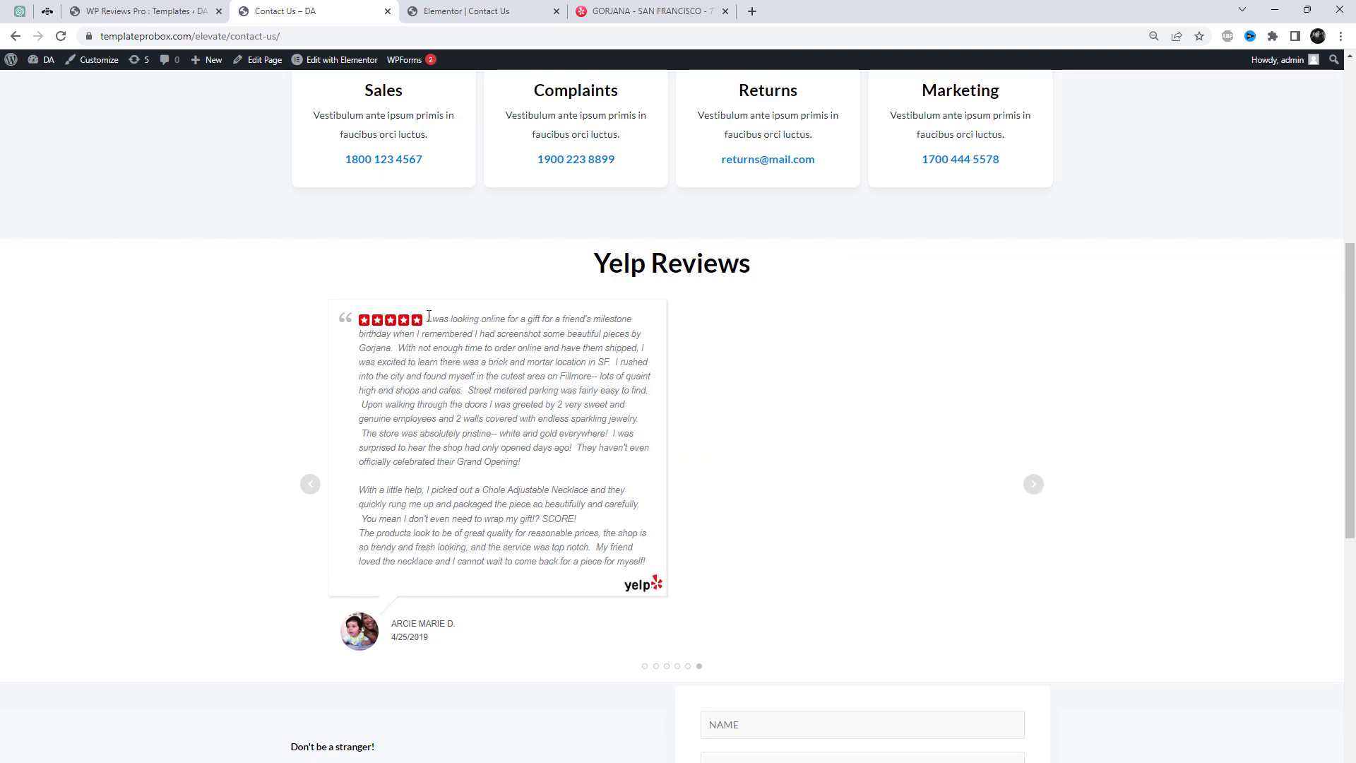
Step: Look over the long review on the last slide and page back through the earlier reviews in the slider
{"action": "left_click_drag", "start_coordinate": [434, 333], "coordinate": [767, 560]}
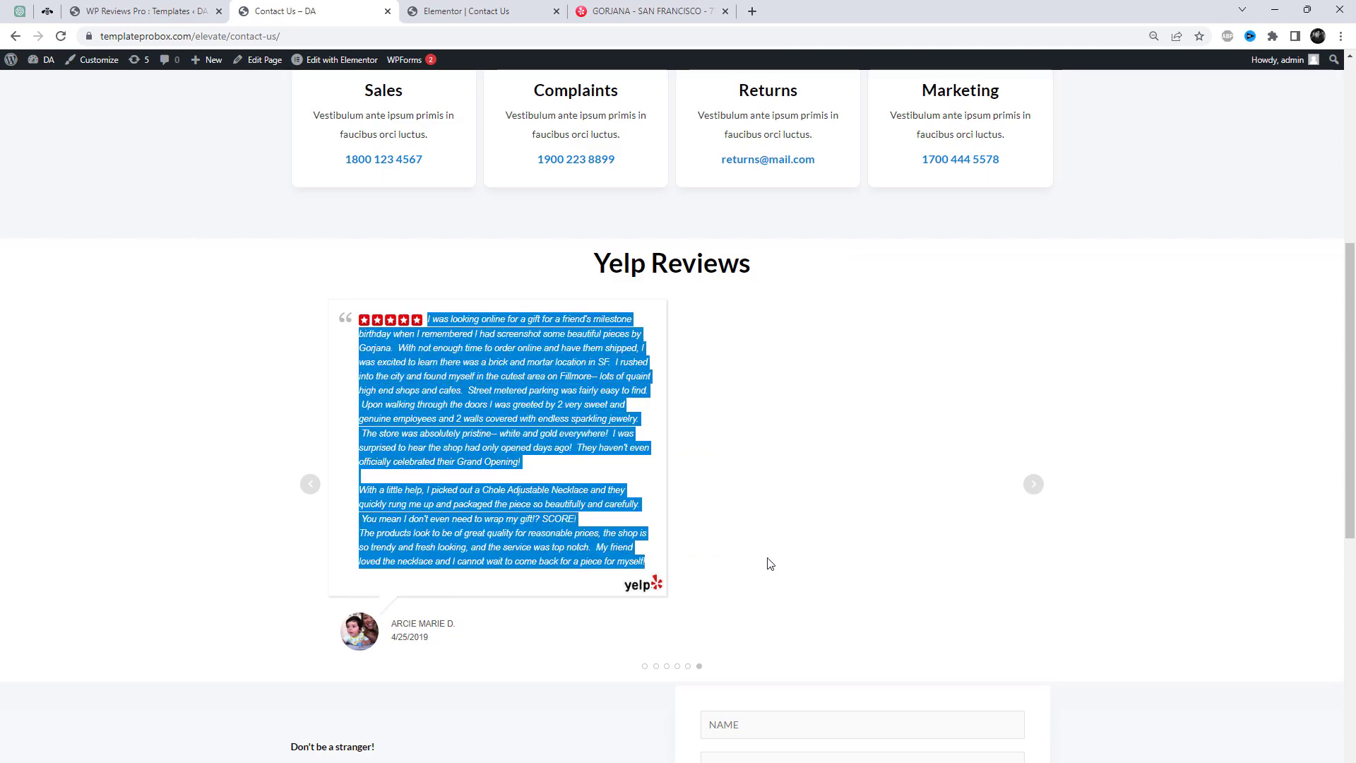
{"action": "left_click", "coordinate": [335, 508]}
{"action": "left_click", "coordinate": [311, 484]}
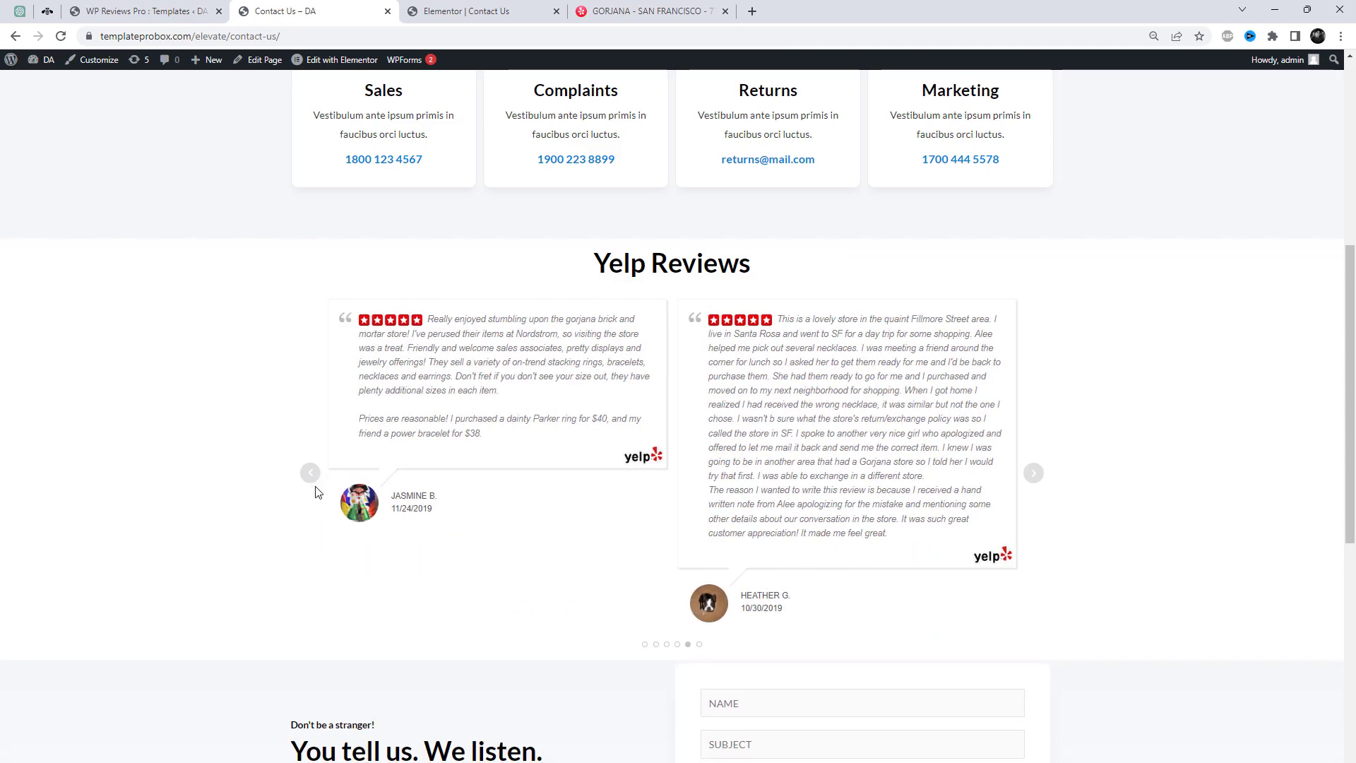
{"action": "left_click", "coordinate": [311, 478]}
{"action": "left_click", "coordinate": [307, 401]}
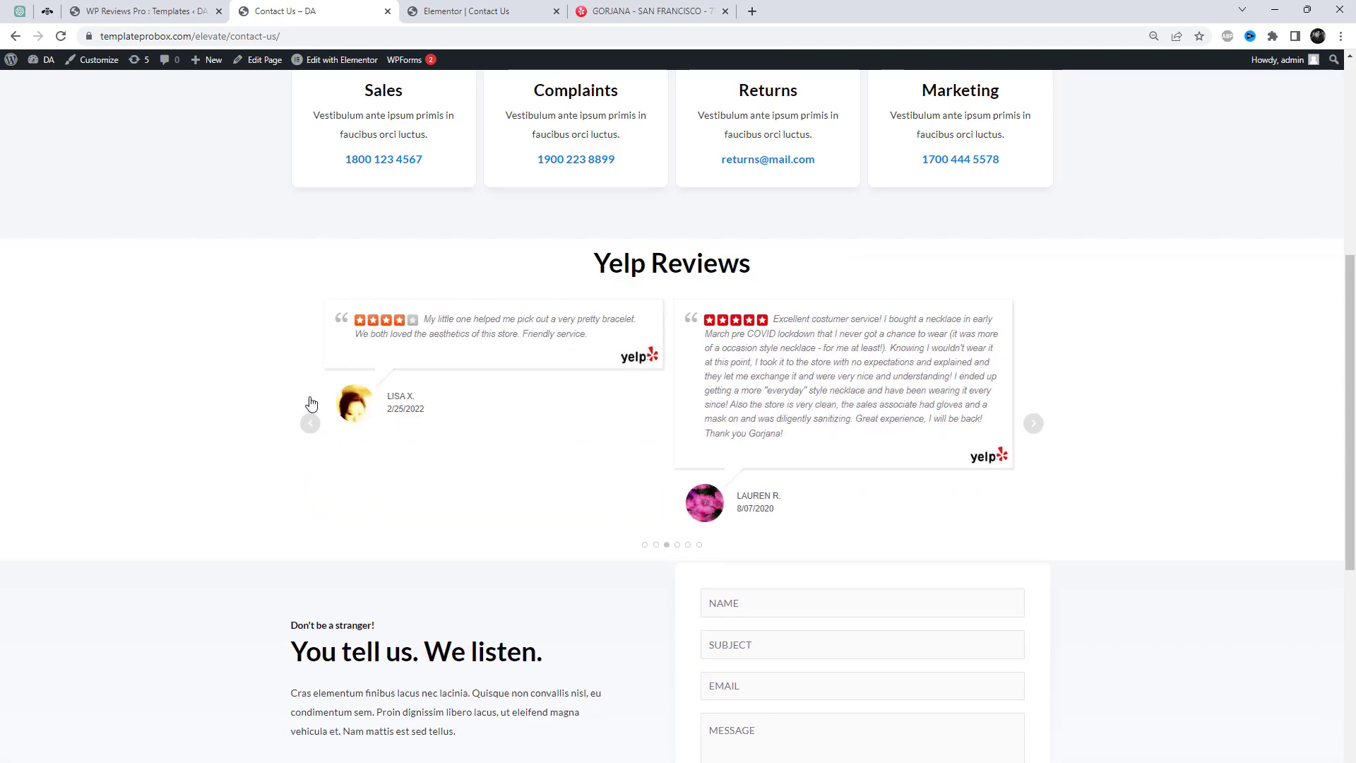
{"action": "left_click", "coordinate": [309, 424]}
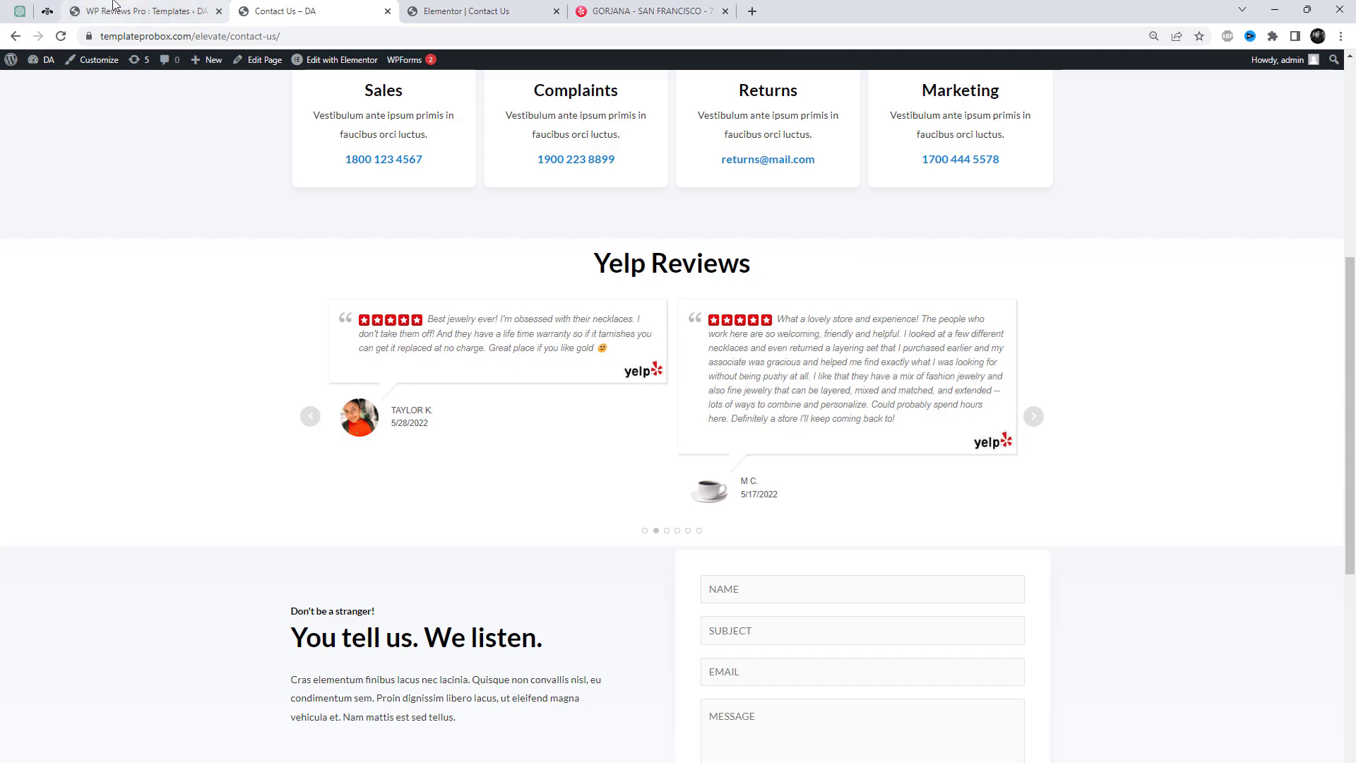
Step: Open the Yelp Reviews Slider template for editing in WP Yelp Review Slider and set its rating filter to Only 5 Star
{"action": "left_click", "coordinate": [145, 11]}
{"action": "left_click", "coordinate": [1140, 433]}
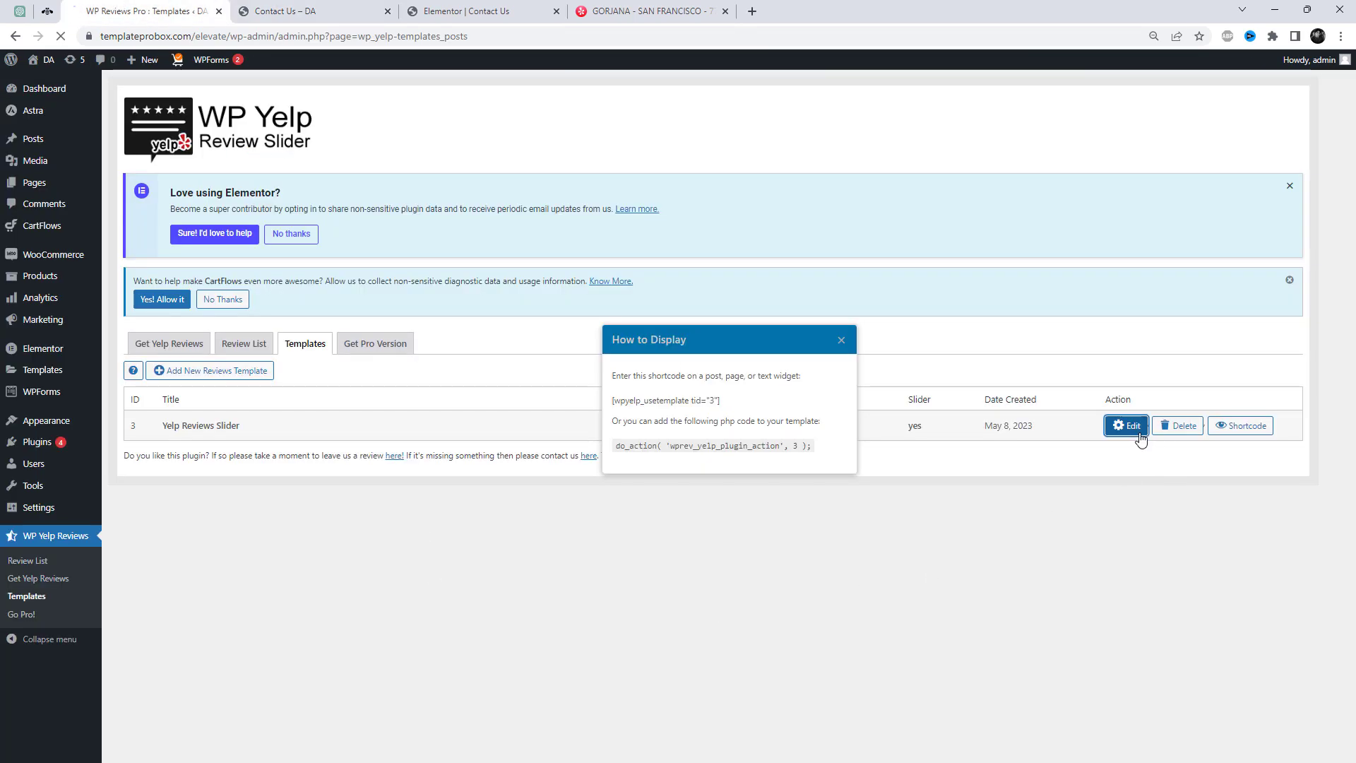
{"action": "scroll", "coordinate": [675, 625], "scroll_direction": "down", "scroll_amount": 10}
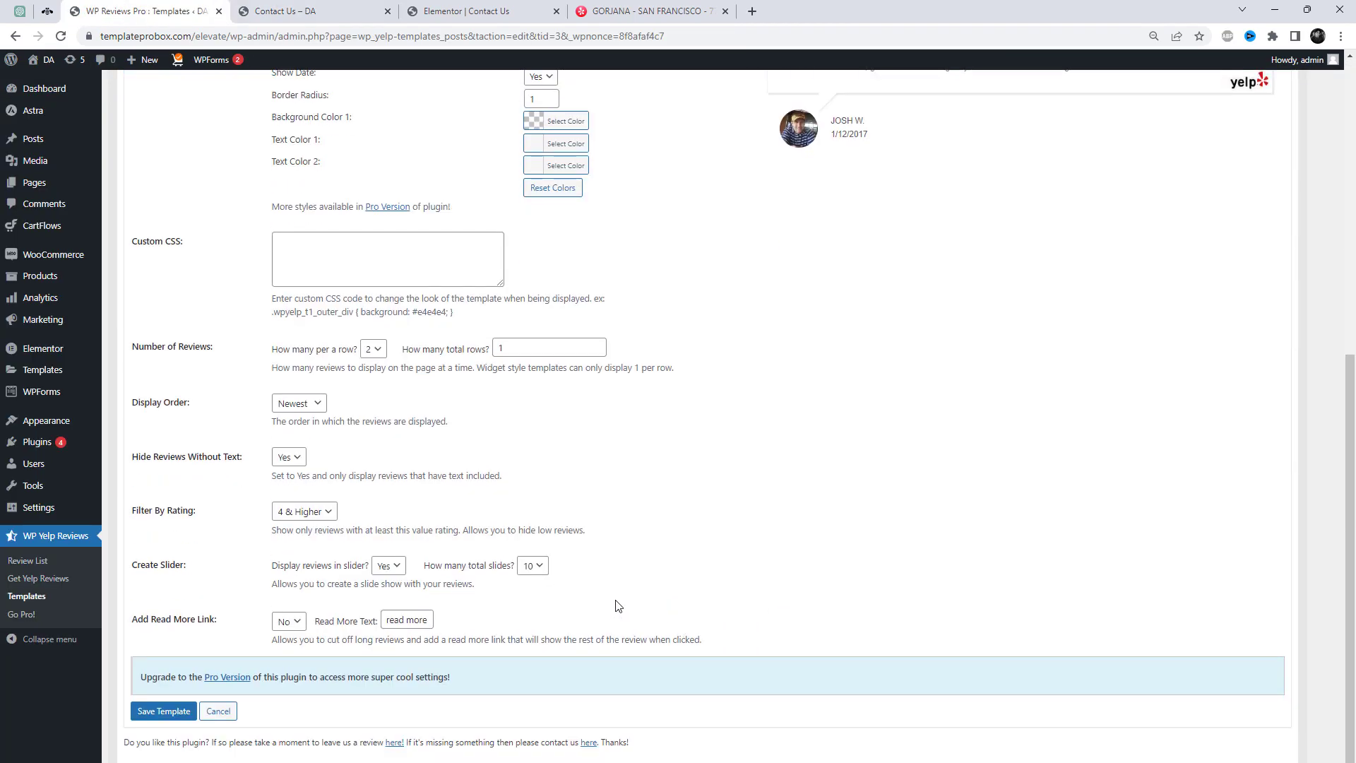
{"action": "left_click_drag", "start_coordinate": [286, 530], "coordinate": [563, 533]}
{"action": "left_click", "coordinate": [564, 534]}
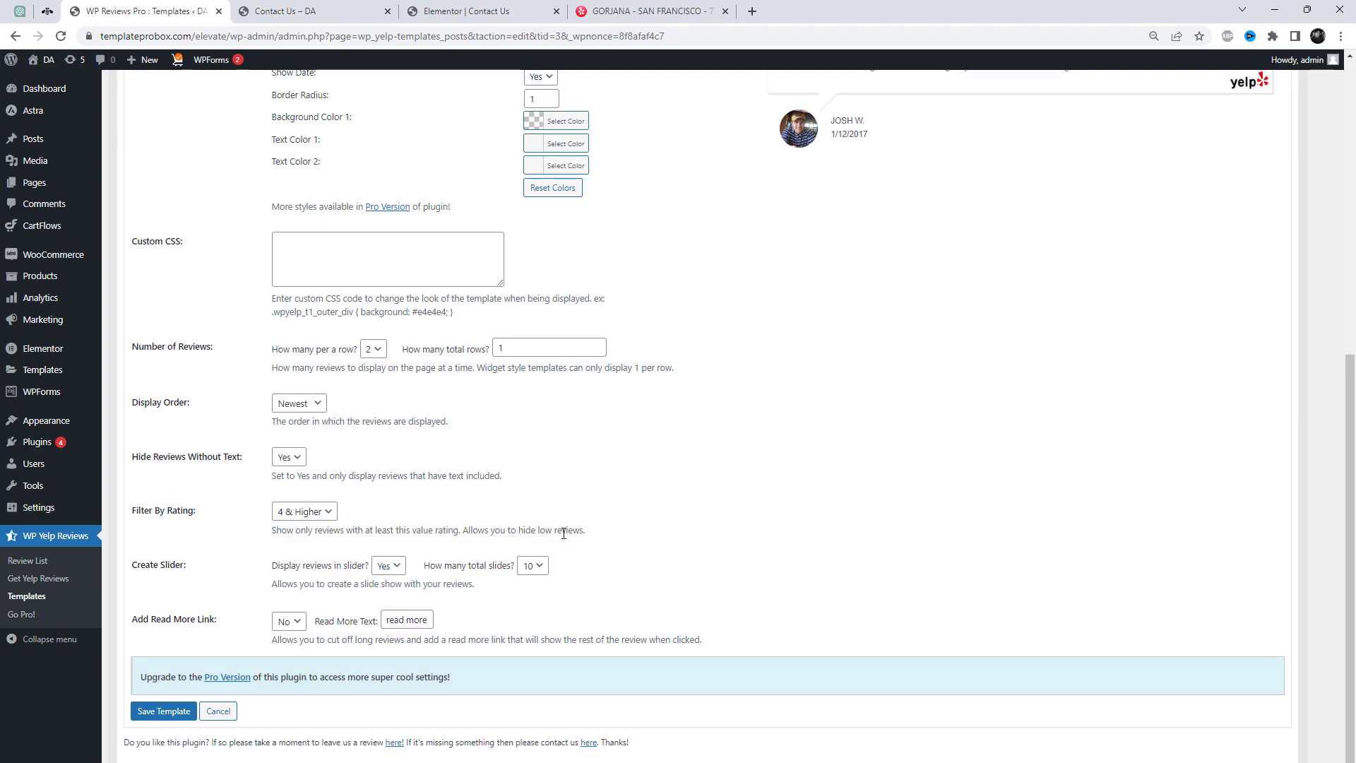
{"action": "left_click", "coordinate": [309, 517]}
{"action": "left_click", "coordinate": [309, 580]}
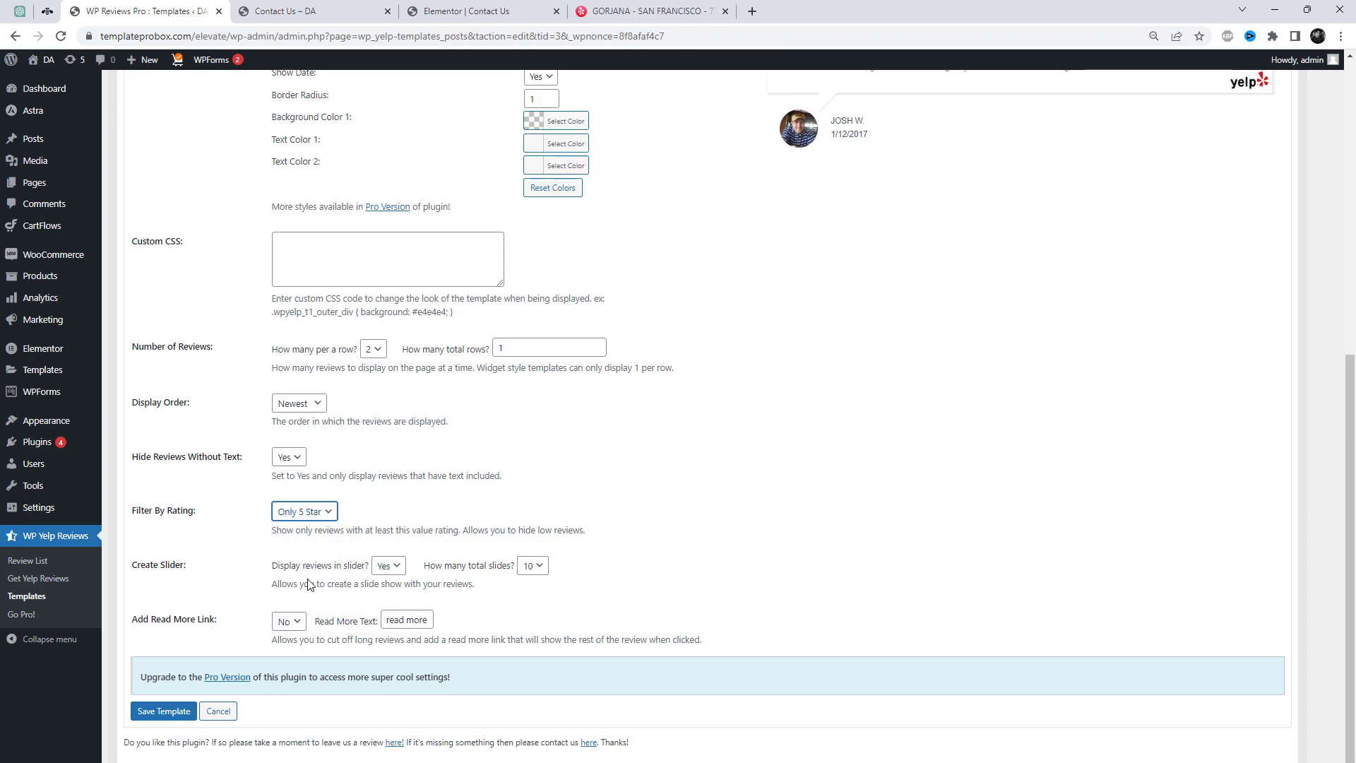
Step: Set the number of reviews per row to 1 and save the template
{"action": "left_click", "coordinate": [374, 350]}
{"action": "left_click", "coordinate": [376, 363]}
{"action": "left_click", "coordinate": [164, 711]}
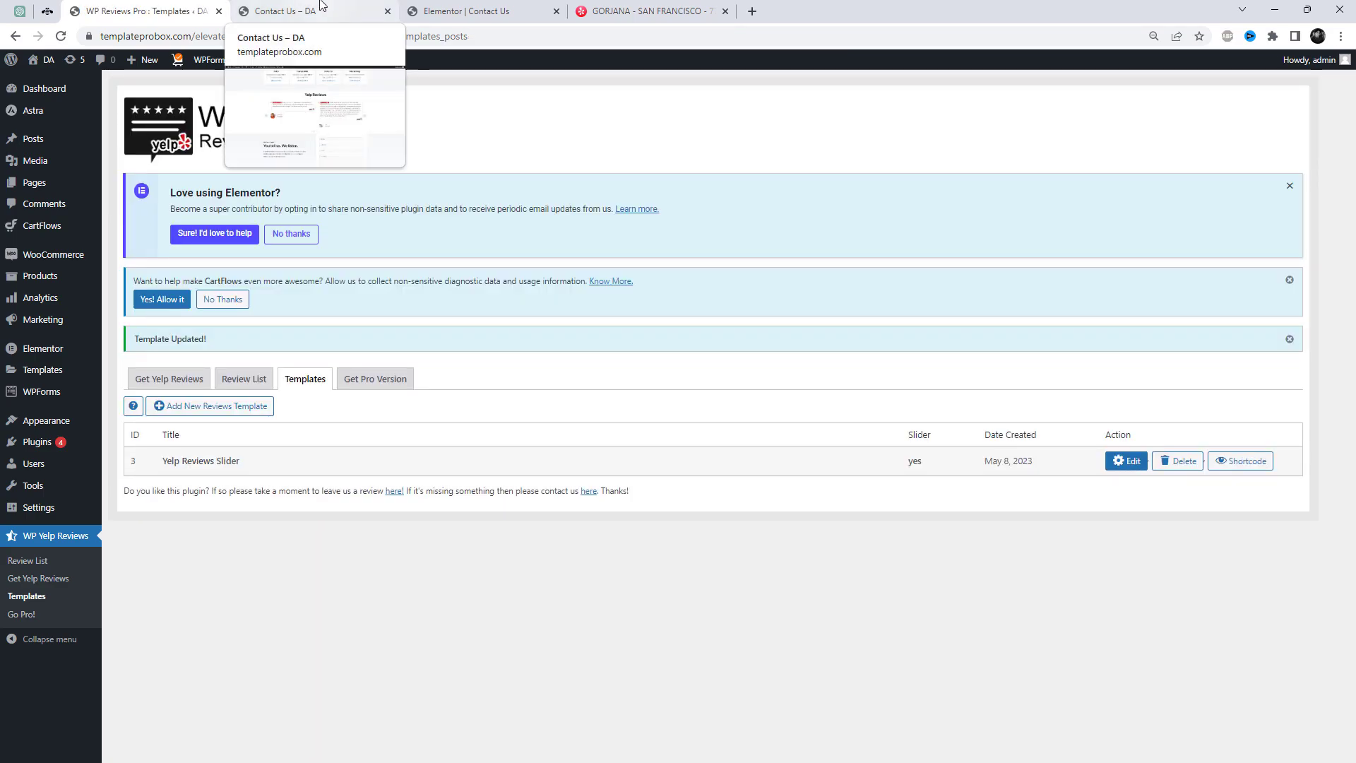
Step: Reload the live Contact Us page and check the single-review slides through to the last one
{"action": "left_click", "coordinate": [322, 10]}
{"action": "right_click", "coordinate": [1159, 346]}
{"action": "left_click", "coordinate": [1115, 389]}
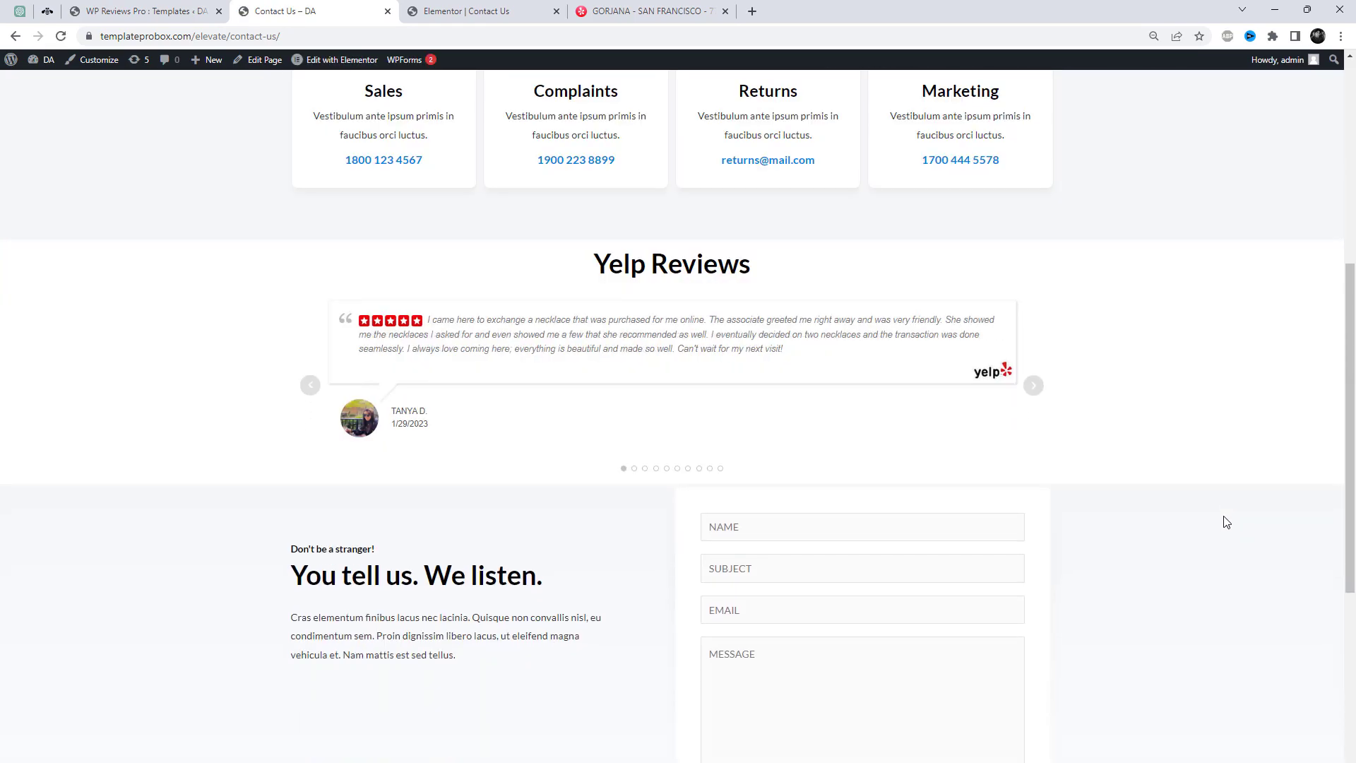
{"action": "left_click", "coordinate": [1035, 383]}
{"action": "left_click", "coordinate": [1033, 369]}
{"action": "left_click", "coordinate": [1032, 372]}
{"action": "left_click", "coordinate": [1033, 375]}
{"action": "left_click", "coordinate": [1033, 388]}
{"action": "left_click", "coordinate": [1034, 390]}
{"action": "left_click", "coordinate": [1033, 390]}
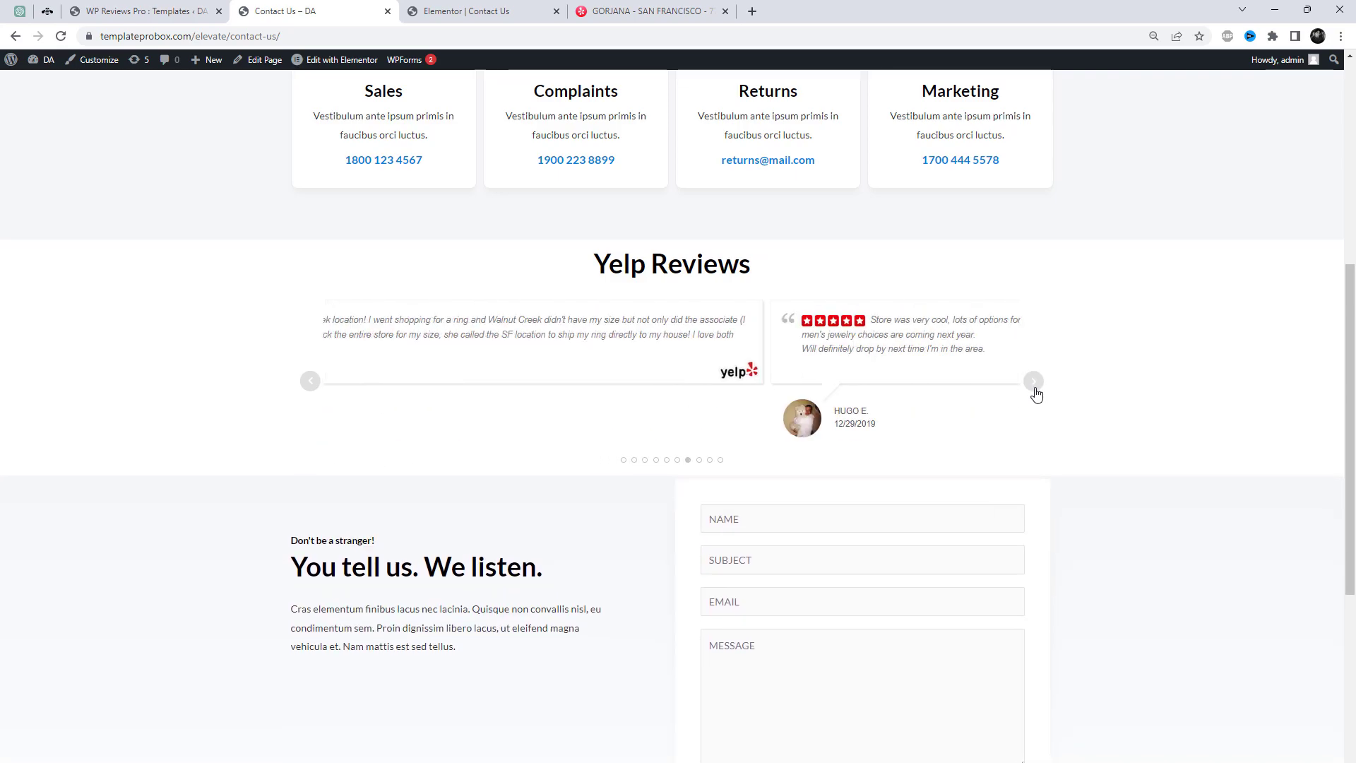
{"action": "left_click", "coordinate": [1033, 399]}
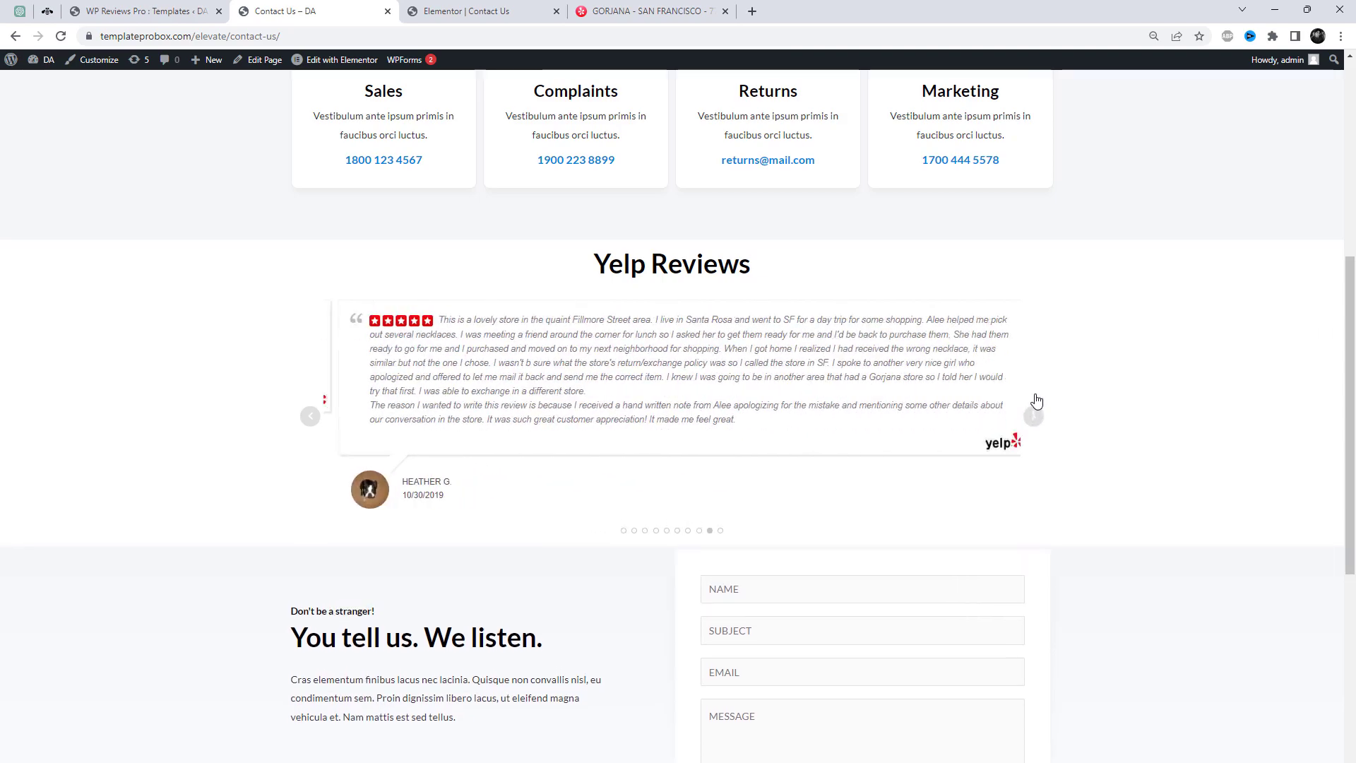
{"action": "left_click", "coordinate": [1033, 419]}
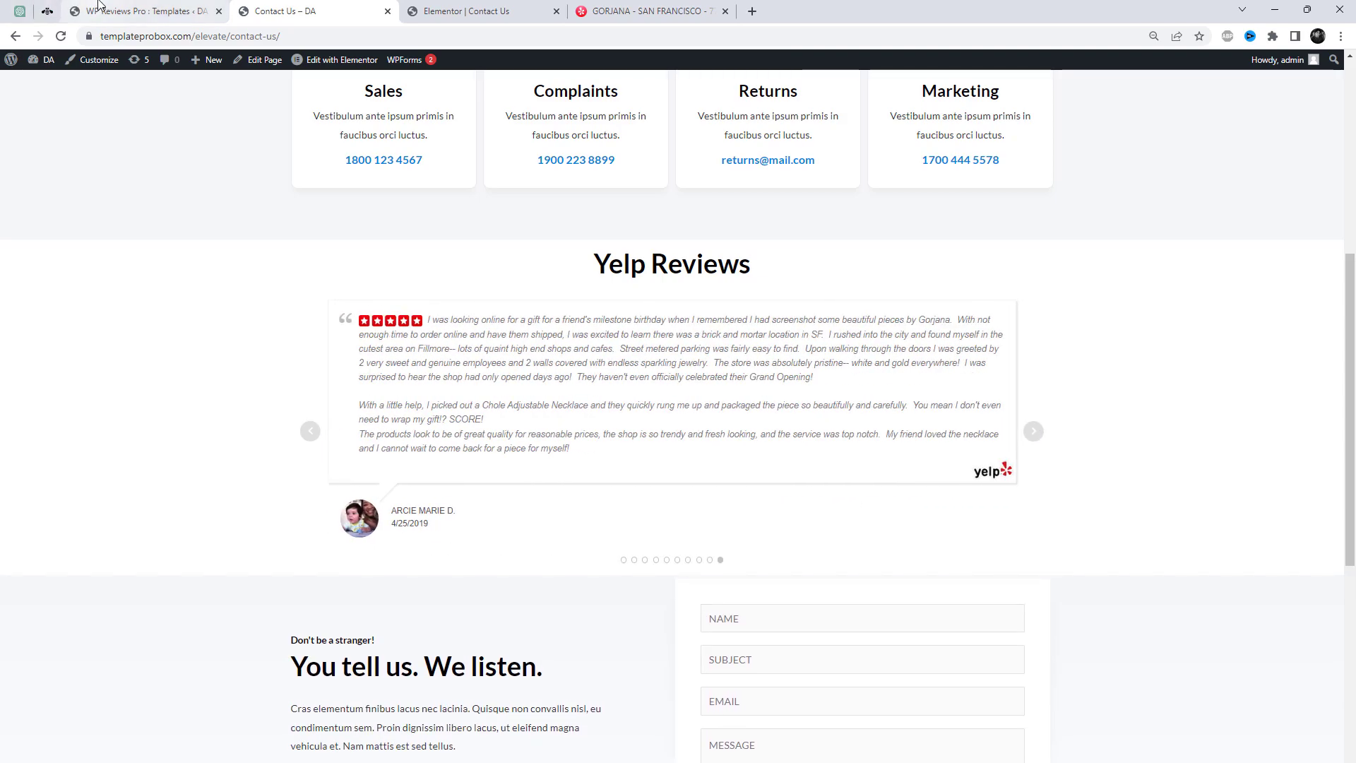
Step: Open the Yelp Reviews Slider template for editing, set its read more text to "Read More" and save the template
{"action": "left_click", "coordinate": [134, 11]}
{"action": "left_click", "coordinate": [1124, 460]}
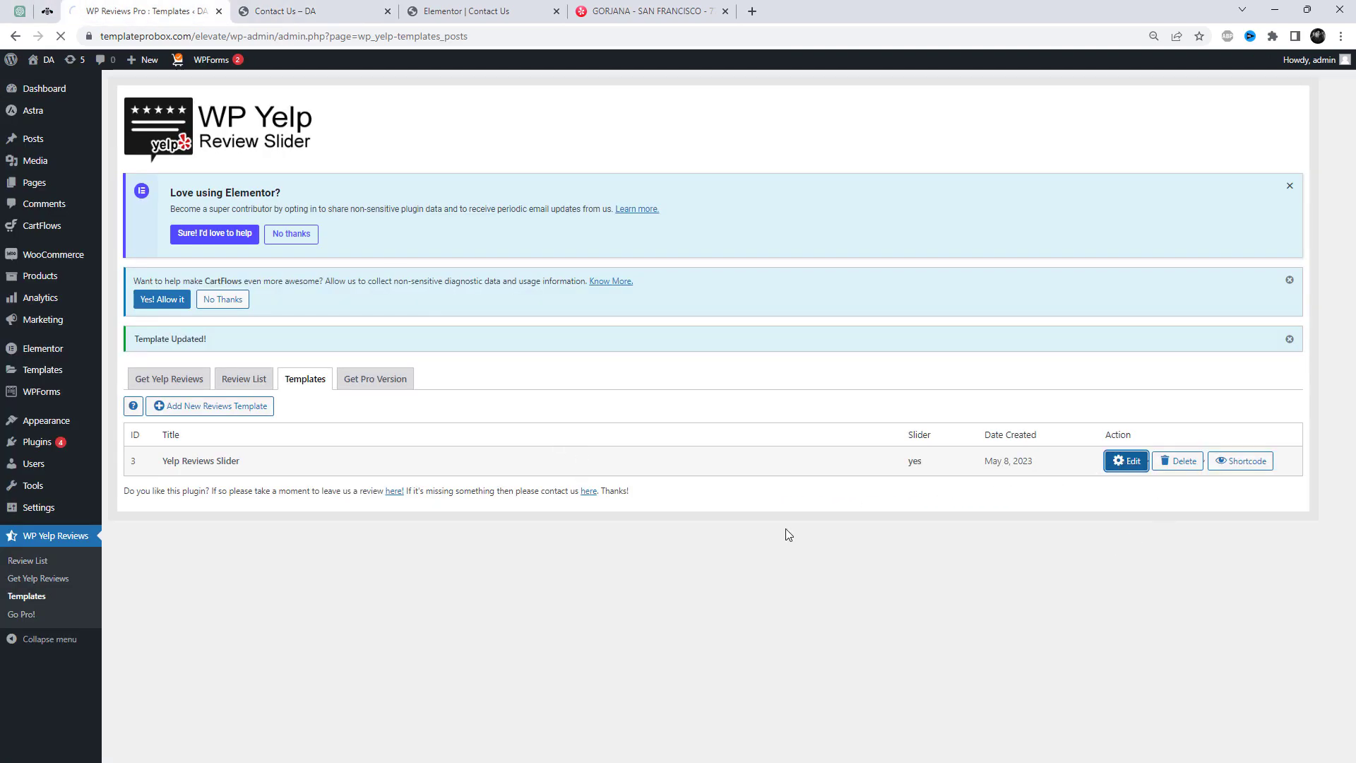
{"action": "scroll", "coordinate": [831, 606], "scroll_direction": "down", "scroll_amount": 5}
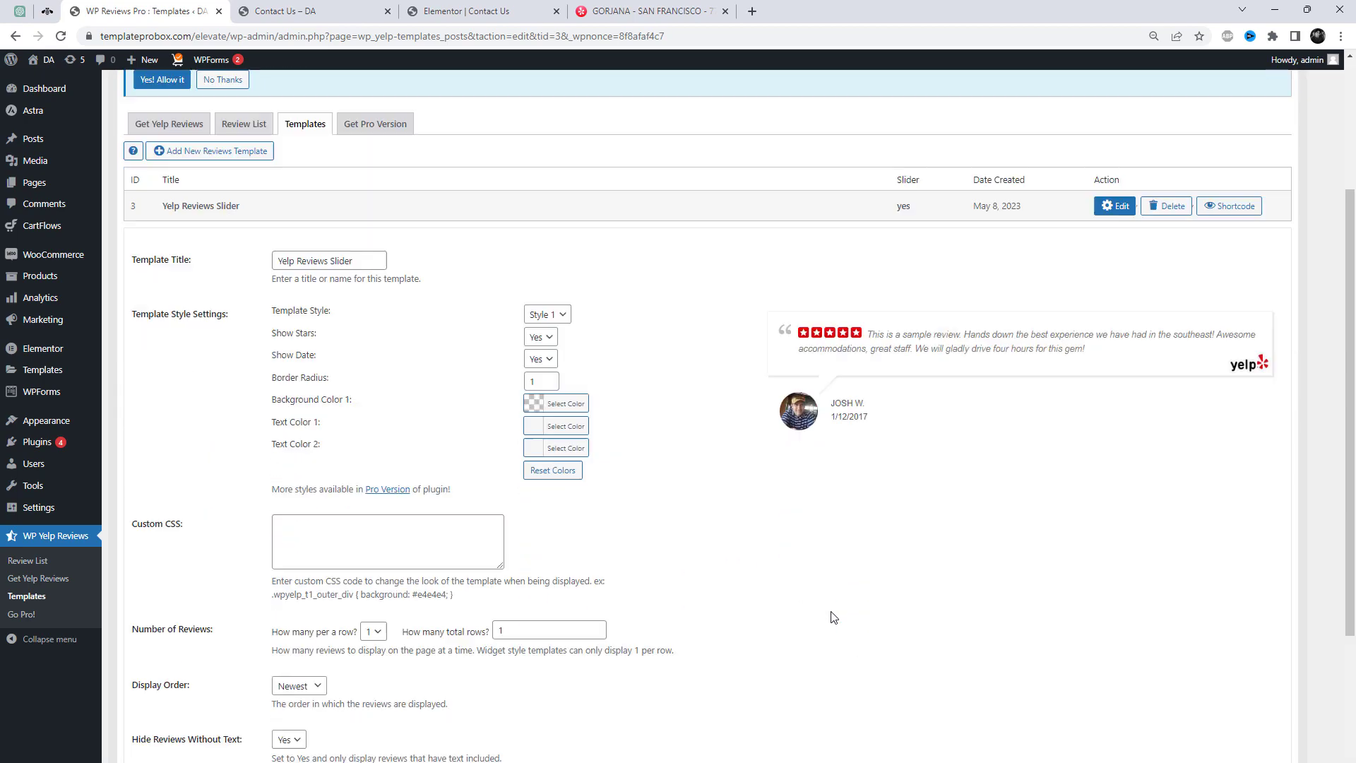
{"action": "scroll", "coordinate": [833, 617], "scroll_direction": "down", "scroll_amount": 2}
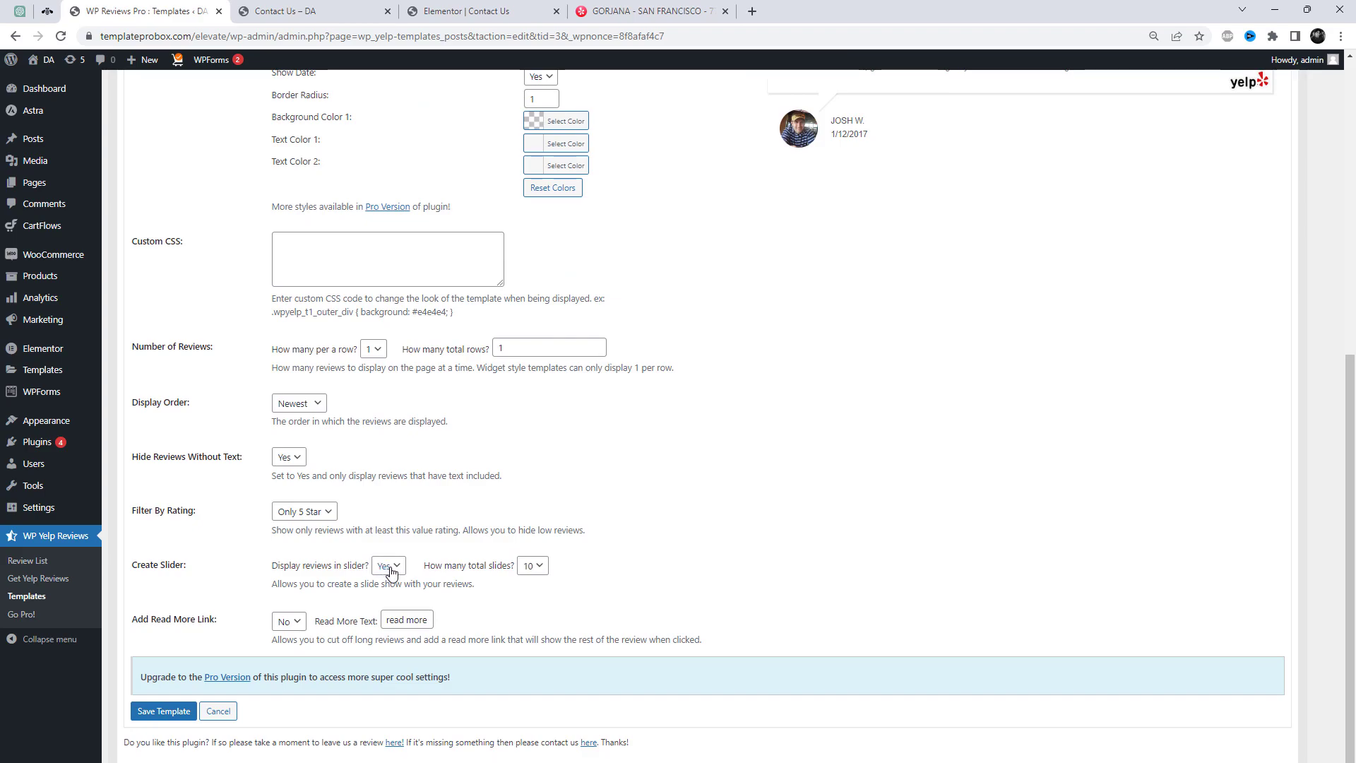
{"action": "left_click", "coordinate": [321, 511]}
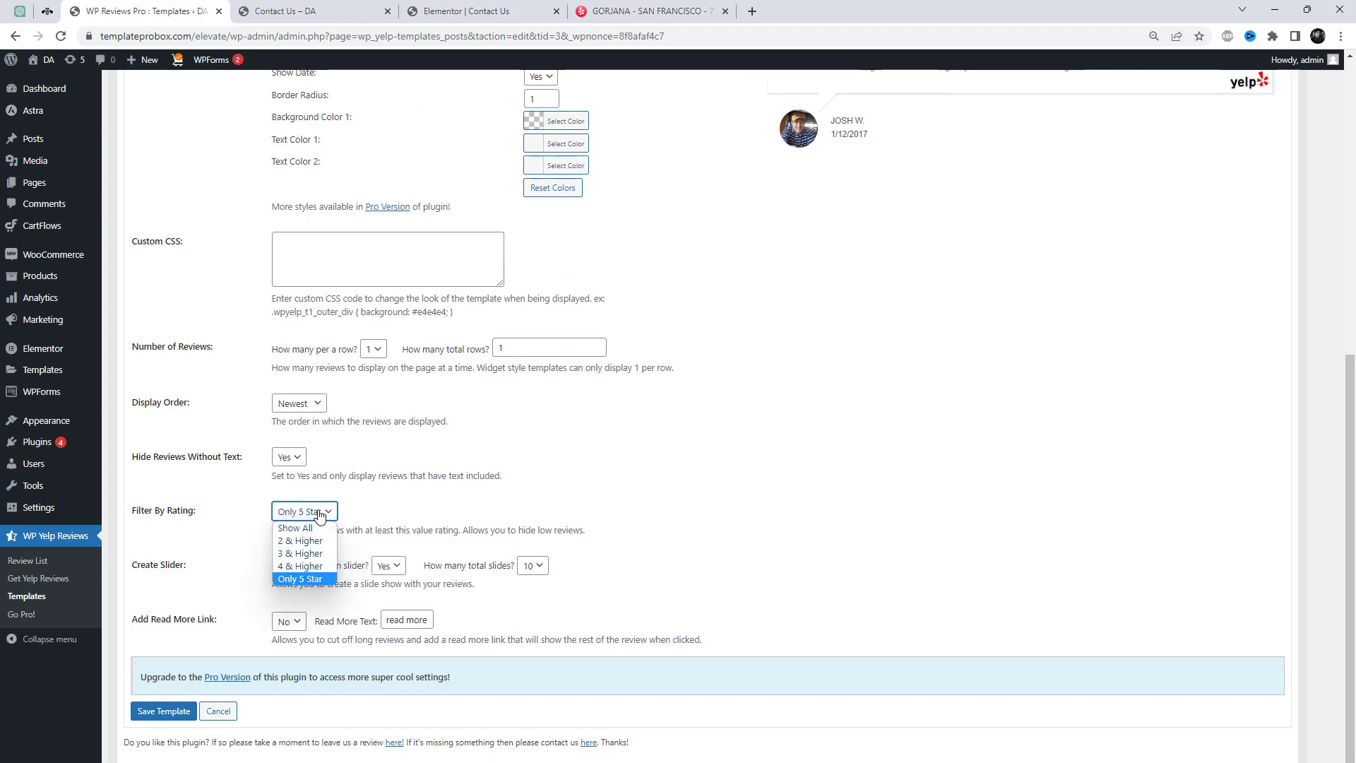
{"action": "left_click", "coordinate": [708, 551]}
{"action": "left_click", "coordinate": [297, 621]}
{"action": "left_click", "coordinate": [286, 638]}
{"action": "triple_click", "coordinate": [418, 620]}
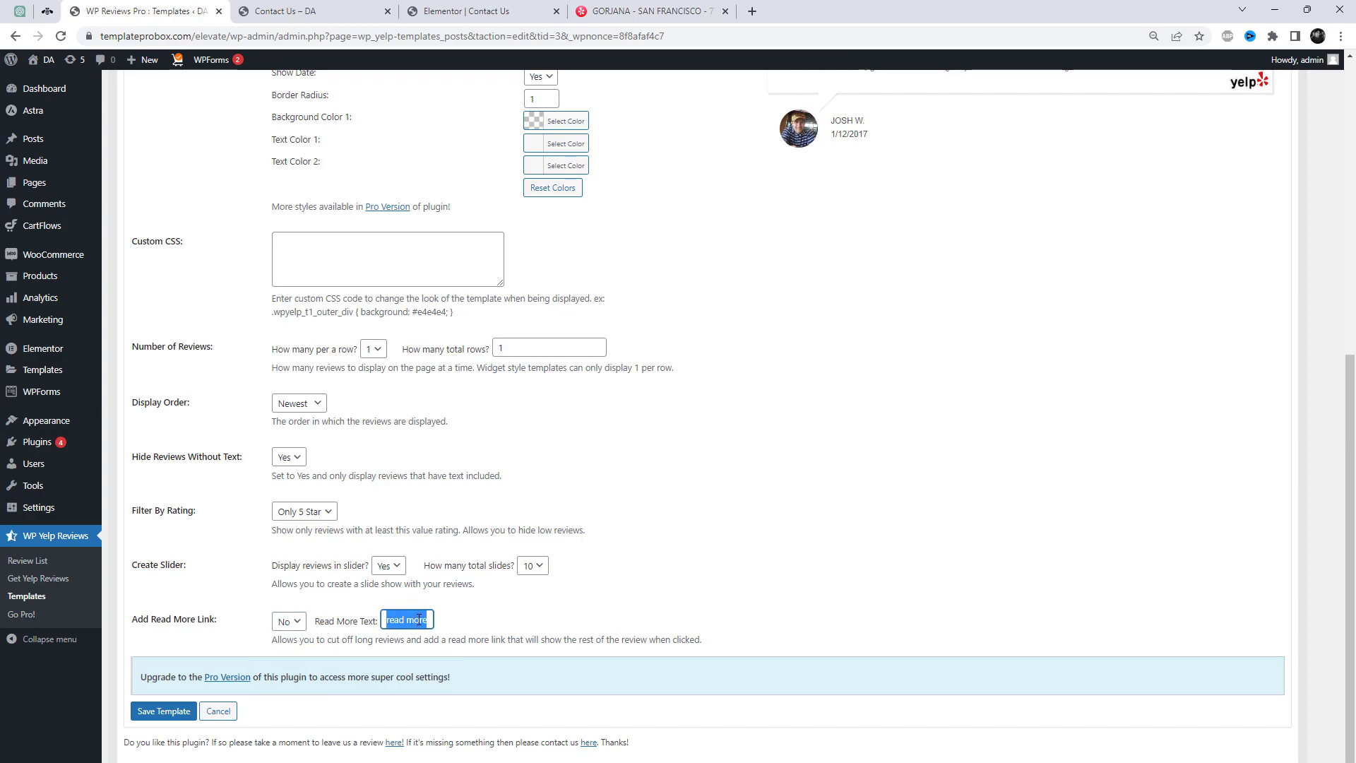
{"action": "type", "text": "Read More"}
{"action": "left_click", "coordinate": [766, 537]}
{"action": "left_click", "coordinate": [197, 715]}
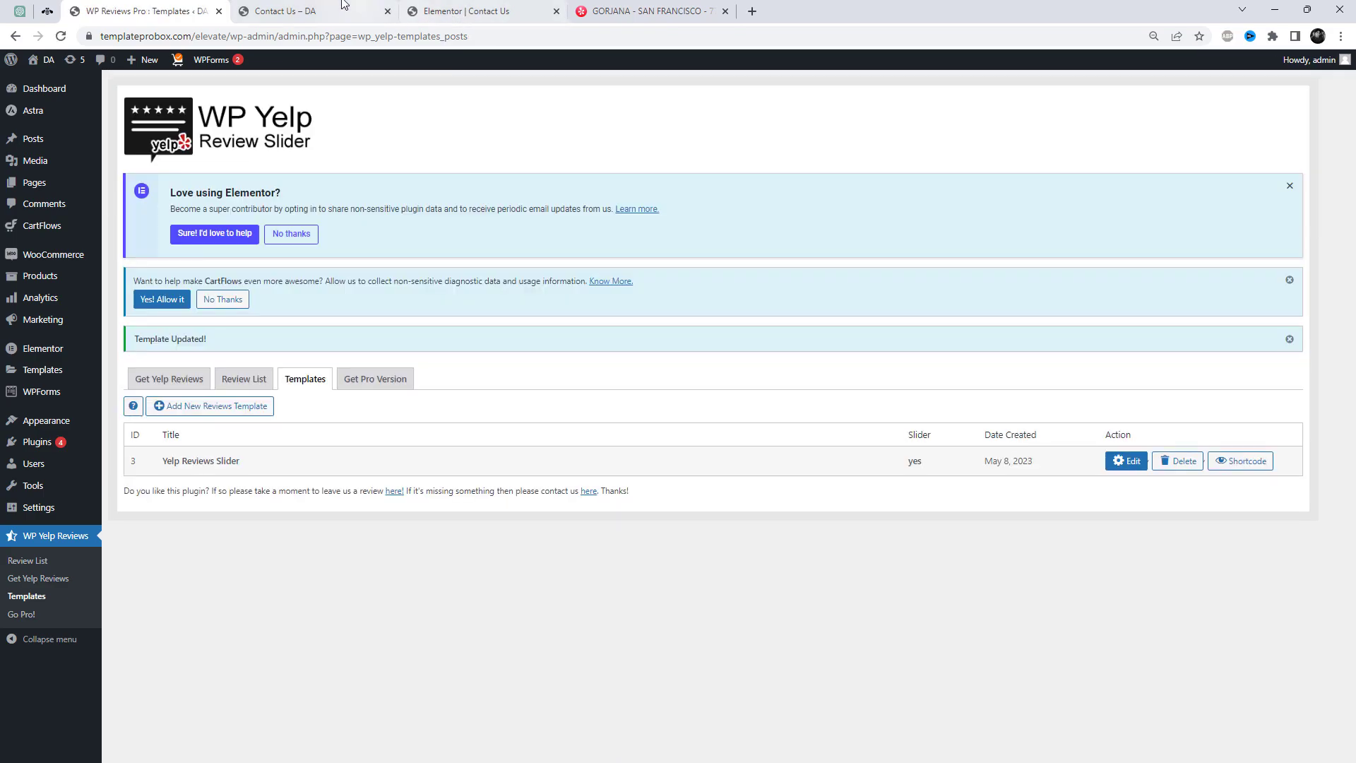
Step: Reload the live Contact Us page and check the first few slides of the Yelp review slider
{"action": "left_click", "coordinate": [344, 5]}
{"action": "right_click", "coordinate": [1153, 357]}
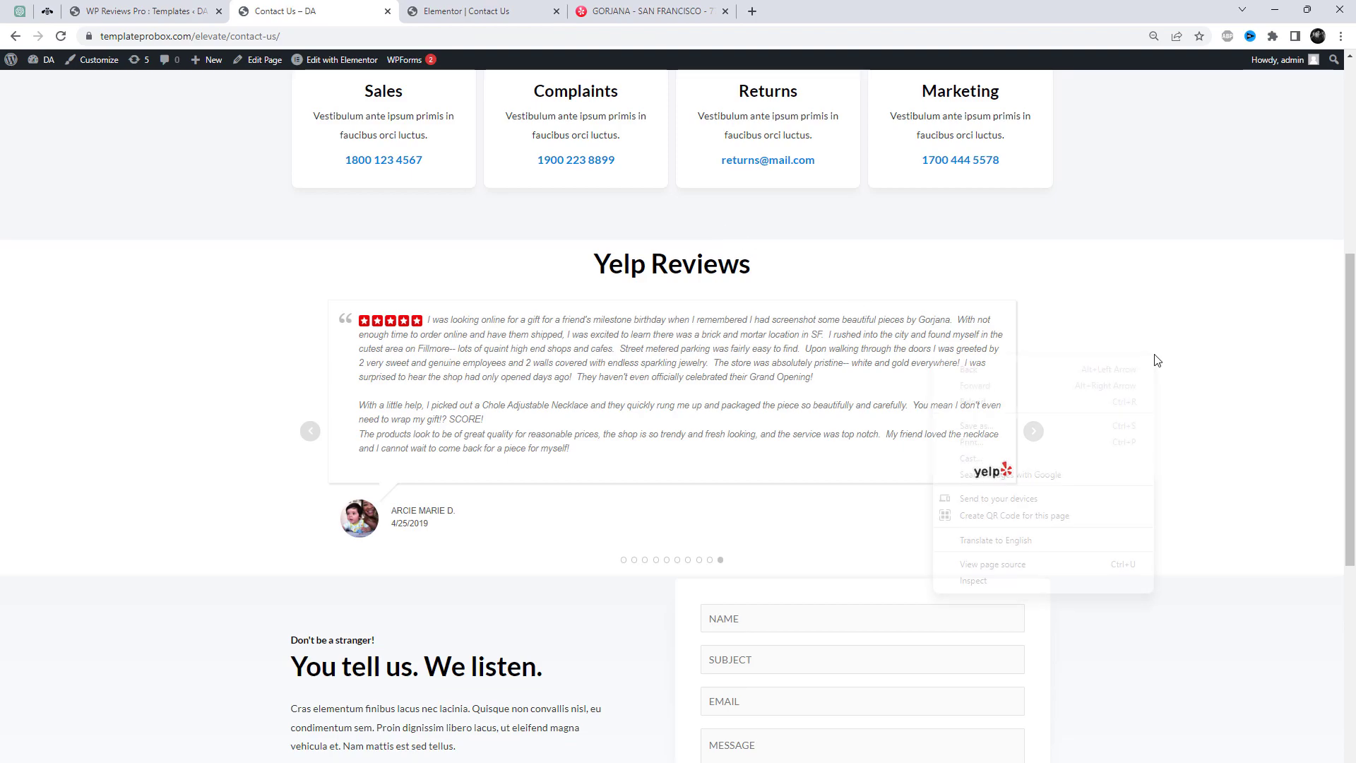
{"action": "left_click", "coordinate": [973, 402]}
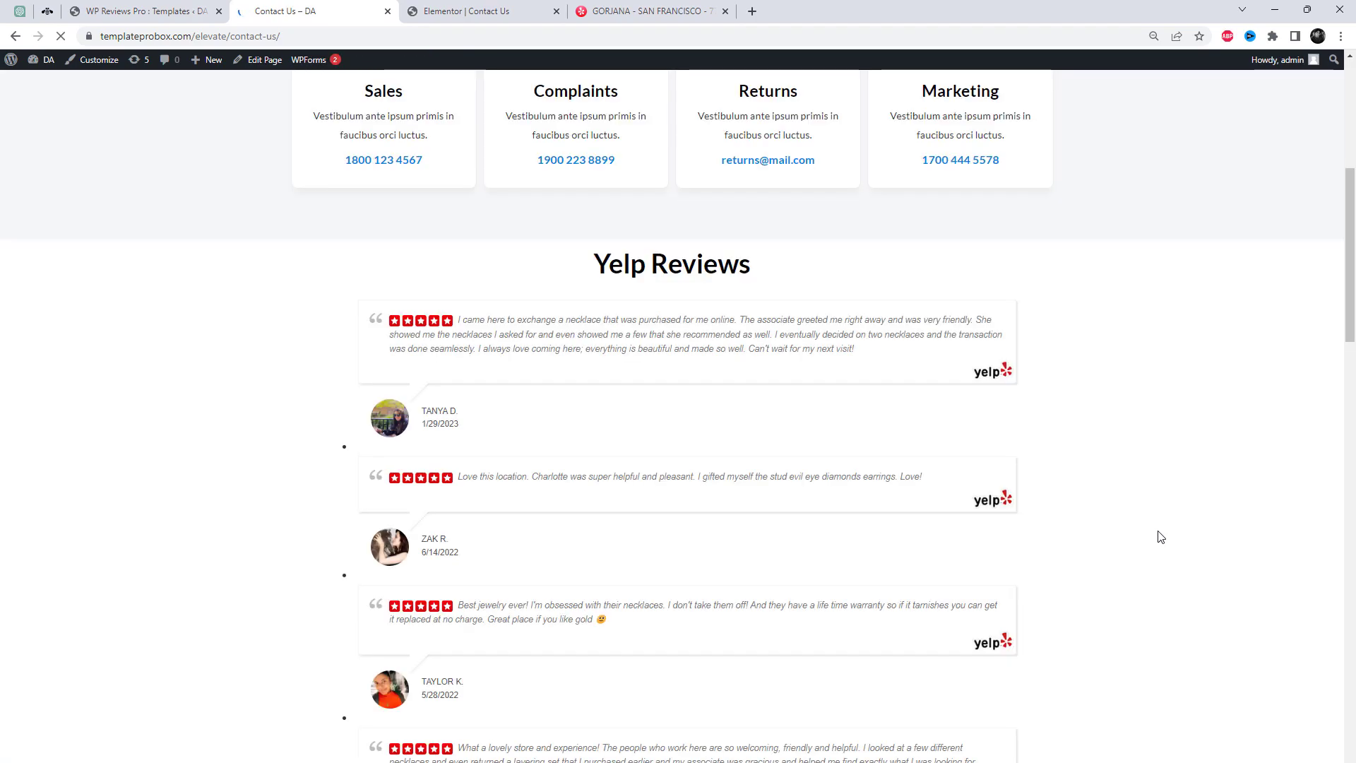
{"action": "left_click", "coordinate": [1036, 386]}
{"action": "left_click", "coordinate": [1037, 386]}
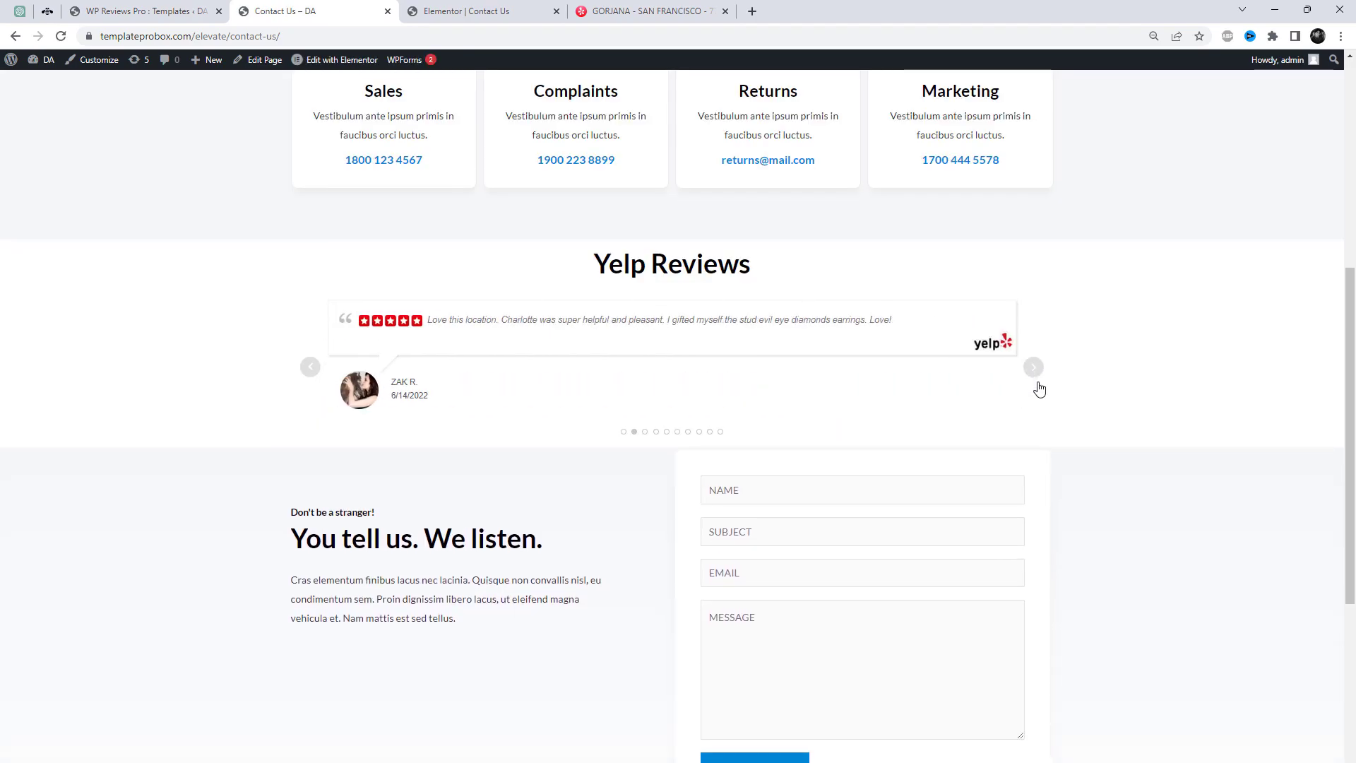
{"action": "left_click", "coordinate": [1034, 370]}
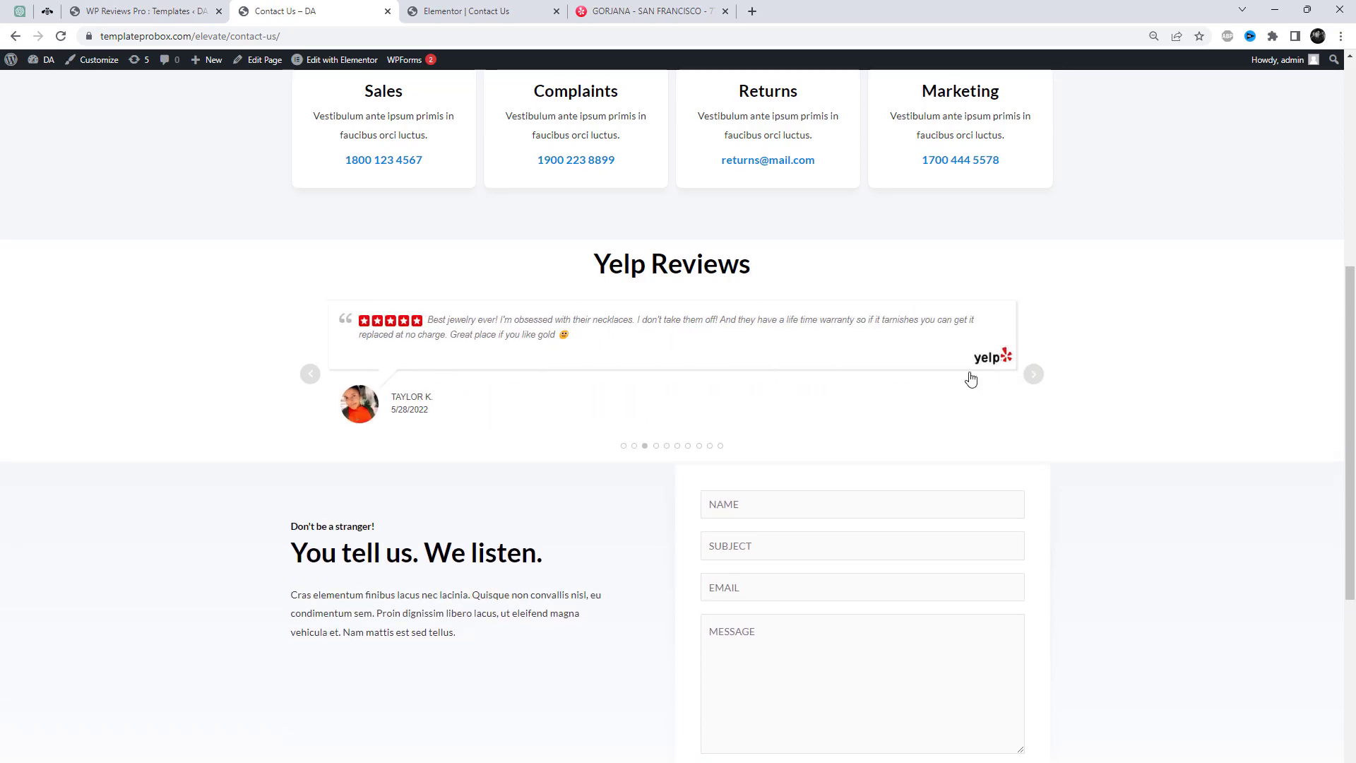
{"action": "left_click", "coordinate": [1032, 382]}
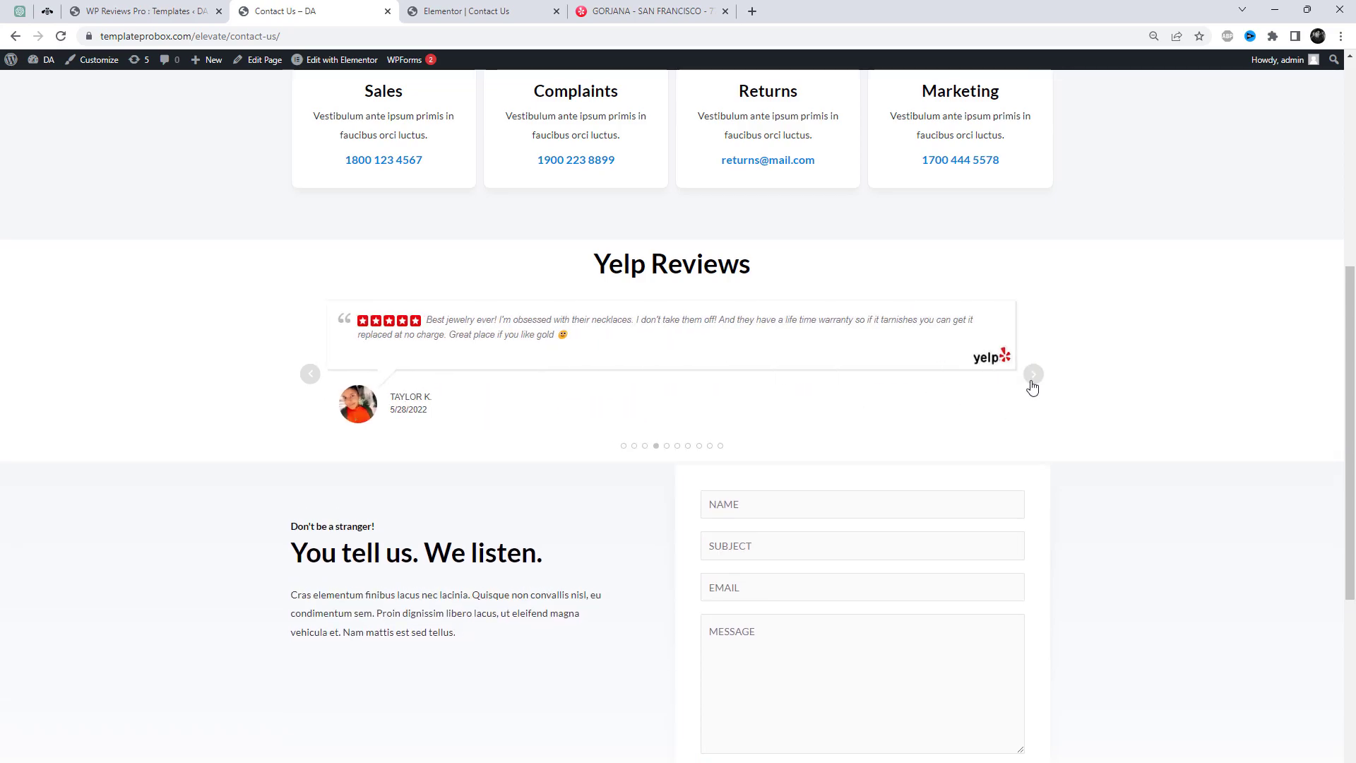
Step: Reopen the Yelp Reviews Slider template for editing and set its display order to Random
{"action": "key", "text": "ctrl+shift+Tab"}
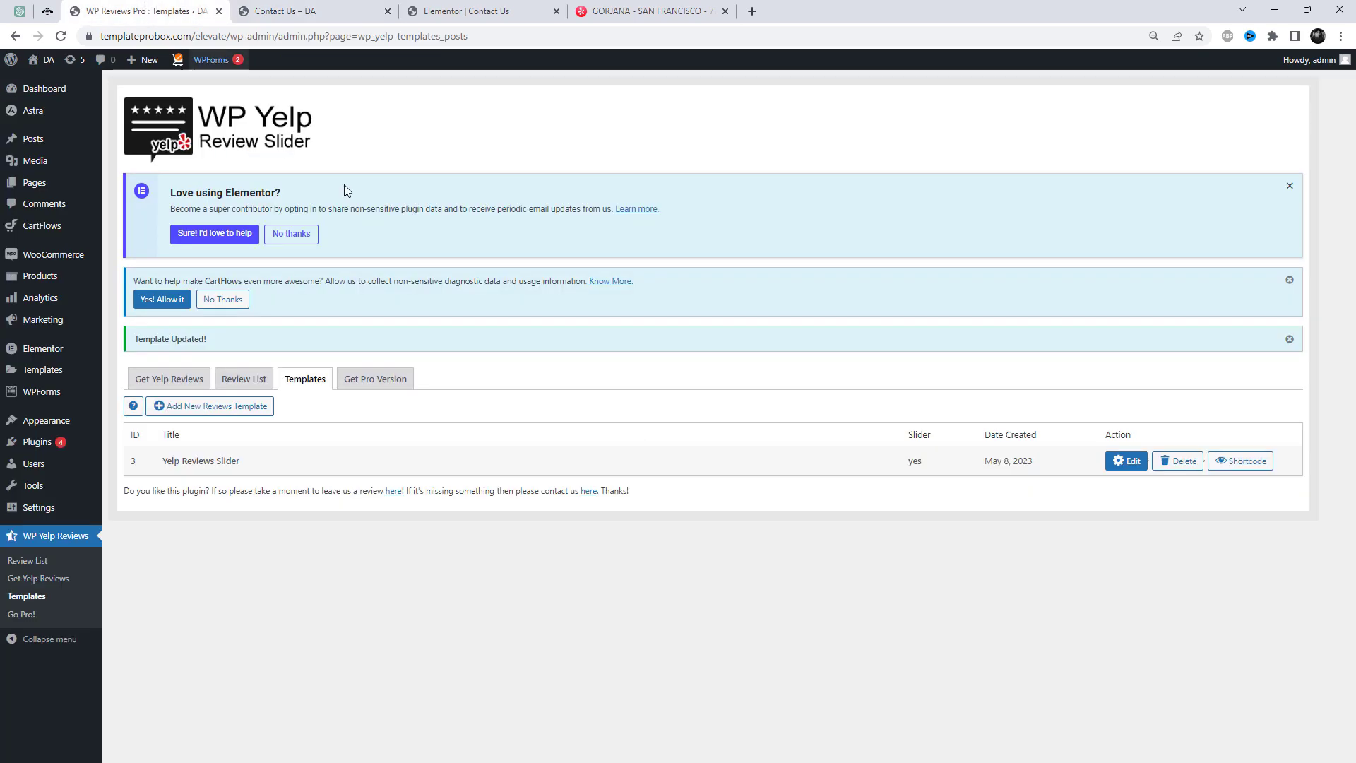
{"action": "left_click", "coordinate": [1128, 461]}
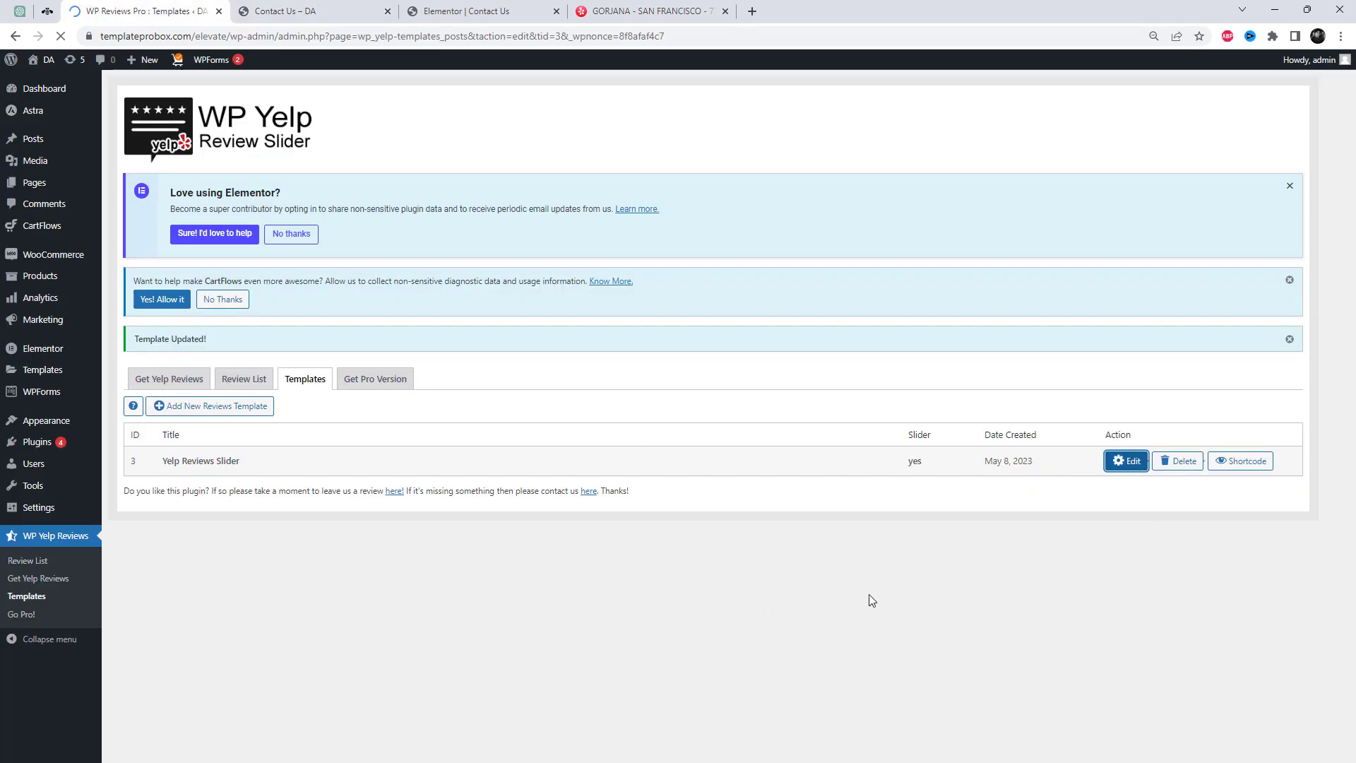
{"action": "scroll", "coordinate": [874, 601], "scroll_direction": "down", "scroll_amount": 9}
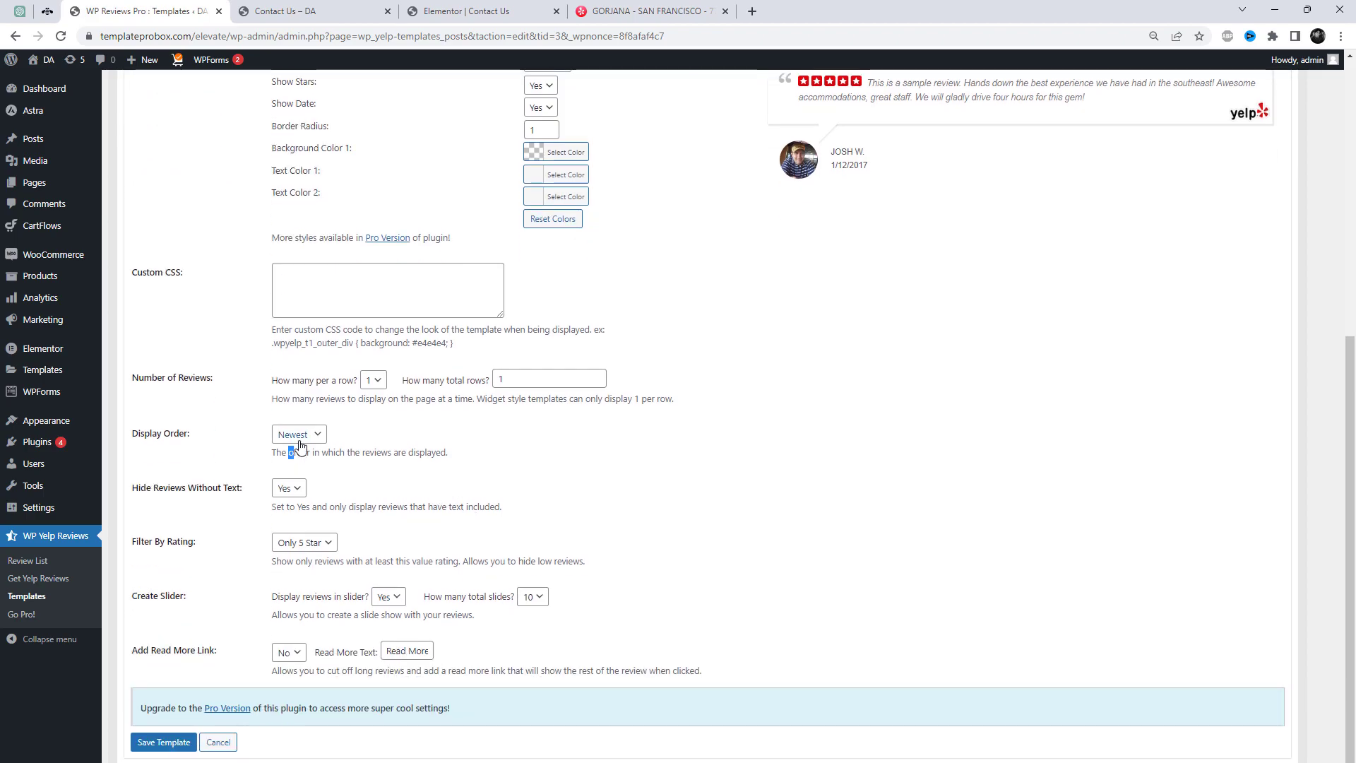
{"action": "left_click", "coordinate": [298, 442]}
{"action": "left_click", "coordinate": [309, 458]}
{"action": "left_click", "coordinate": [620, 572]}
Step: Set the template's Background Color 1 to the light gray #f9f9f9
{"action": "scroll", "coordinate": [619, 572], "scroll_direction": "up", "scroll_amount": 2}
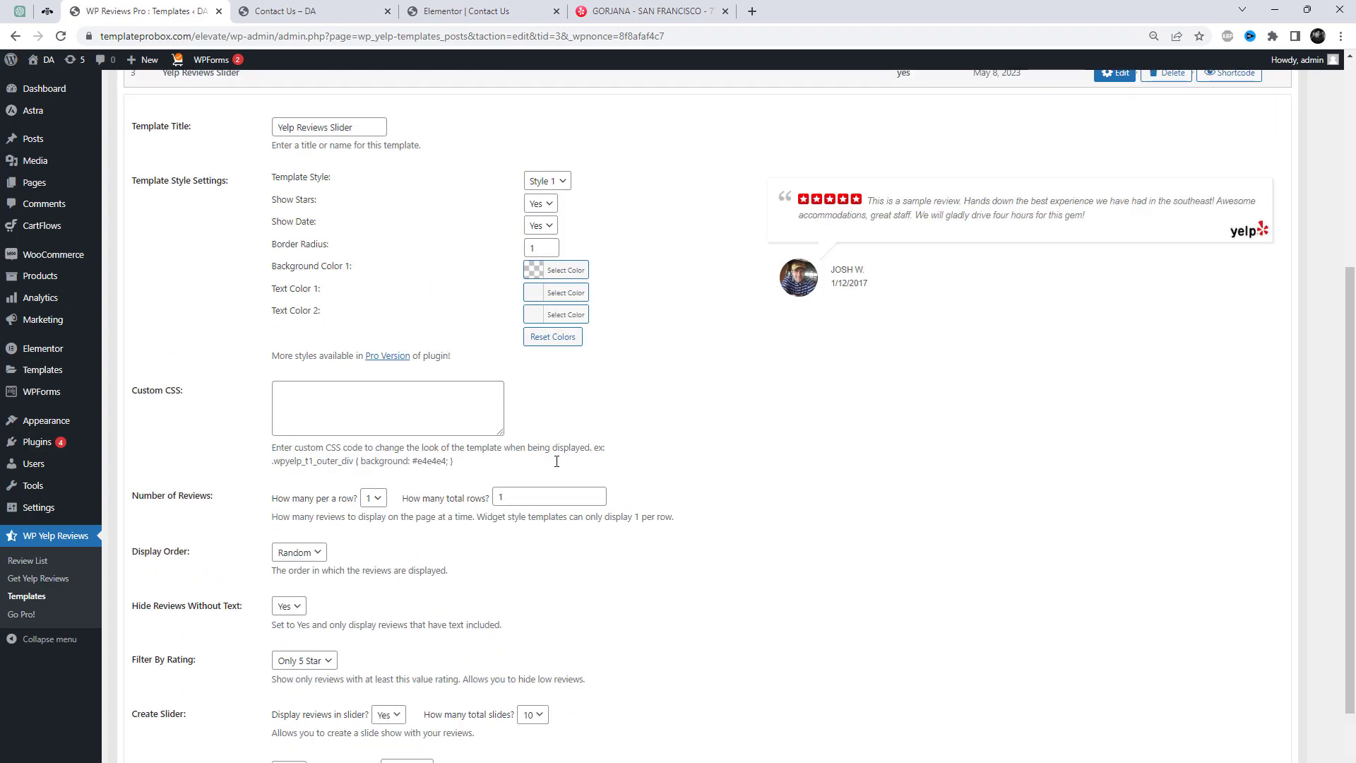
{"action": "left_click", "coordinate": [558, 270]}
{"action": "left_click", "coordinate": [545, 300]}
{"action": "left_click_drag", "start_coordinate": [545, 300], "coordinate": [572, 297]}
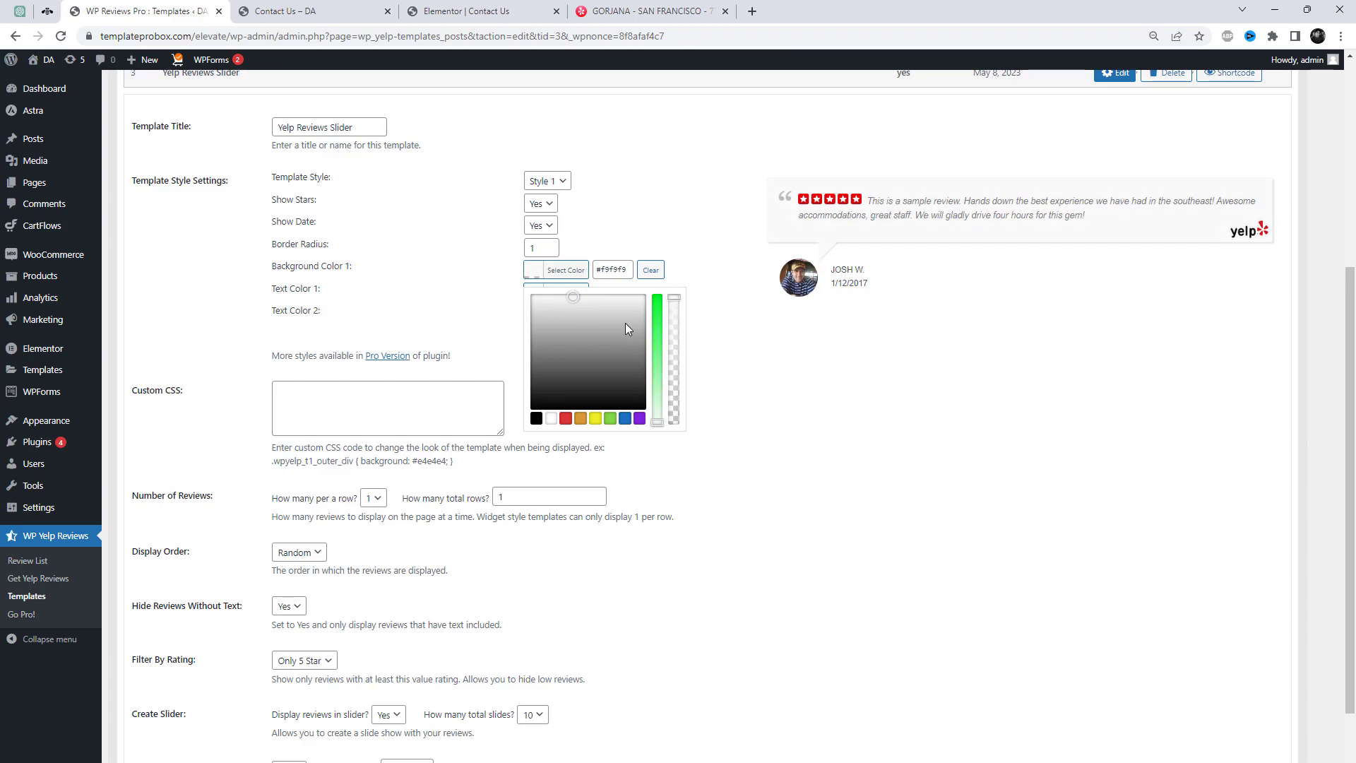
{"action": "left_click", "coordinate": [772, 408]}
Step: Set the template's Text Color 1 to a dark magenta
{"action": "left_click", "coordinate": [550, 292]}
{"action": "left_click_drag", "start_coordinate": [560, 349], "coordinate": [638, 361]}
{"action": "left_click", "coordinate": [611, 442]}
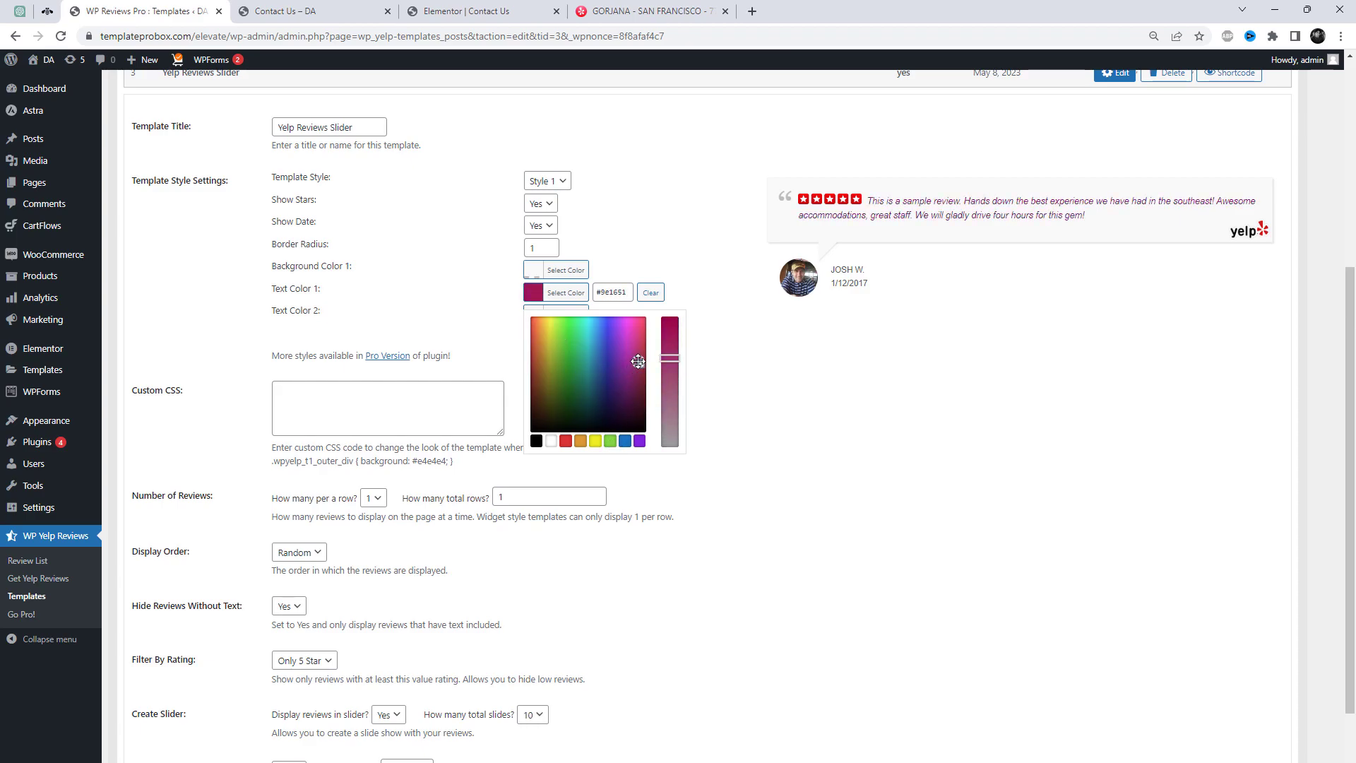
{"action": "left_click", "coordinate": [983, 456]}
Step: Set the template's Text Color 2 to a light gray and save the template
{"action": "left_click", "coordinate": [557, 314]}
{"action": "left_click_drag", "start_coordinate": [606, 407], "coordinate": [633, 367]}
{"action": "left_click", "coordinate": [853, 434]}
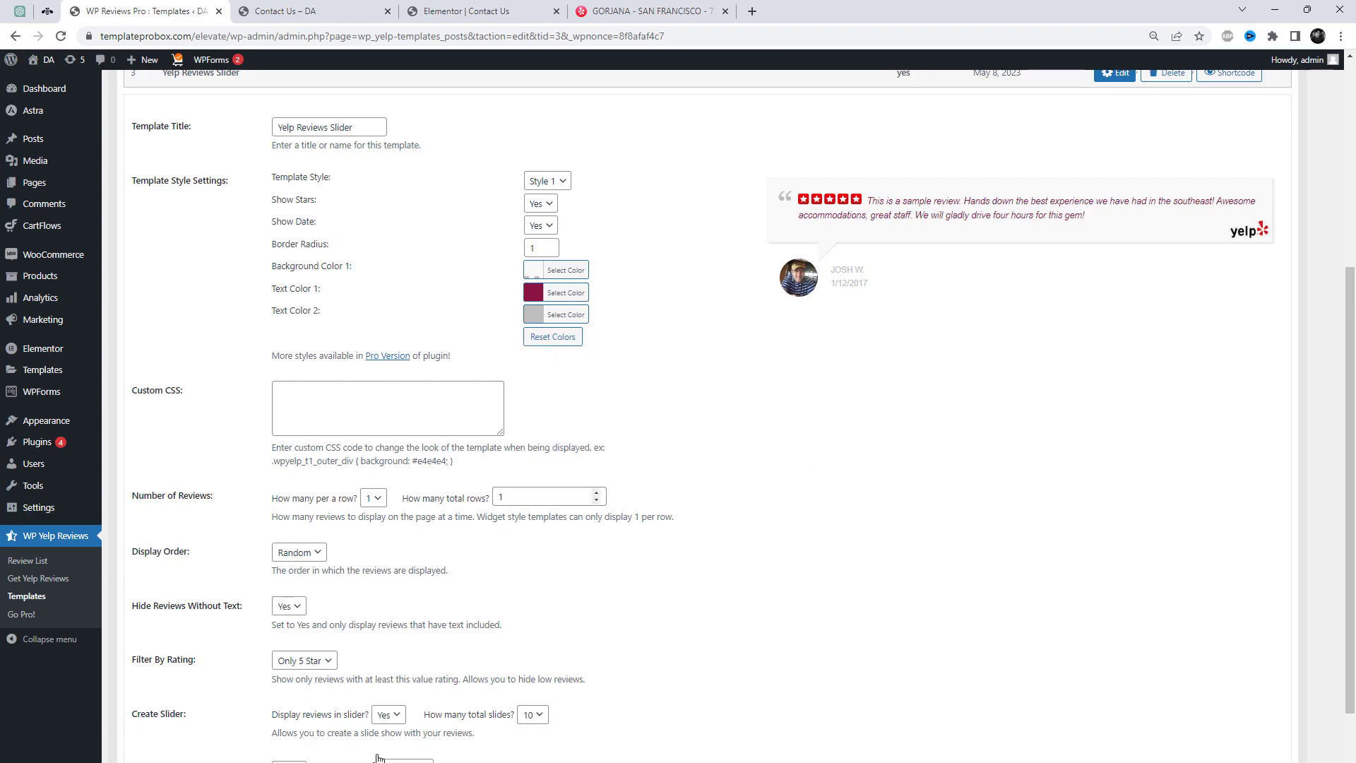
{"action": "scroll", "coordinate": [494, 565], "scroll_direction": "down", "scroll_amount": 2}
{"action": "left_click", "coordinate": [185, 714]}
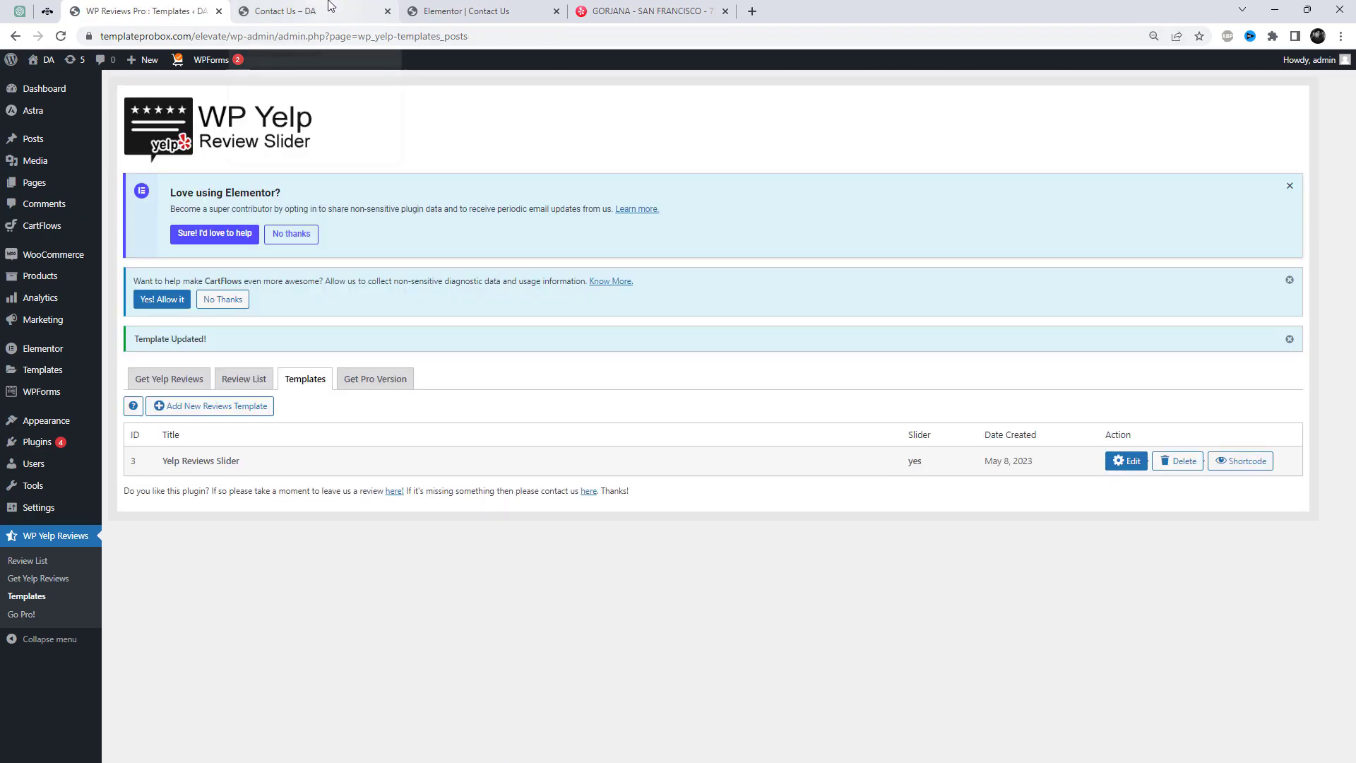
Step: Reload the live Contact Us page and page through the slides to check the new colors and review order
{"action": "left_click", "coordinate": [329, 6]}
{"action": "right_click", "coordinate": [1029, 315]}
{"action": "left_click", "coordinate": [1063, 368]}
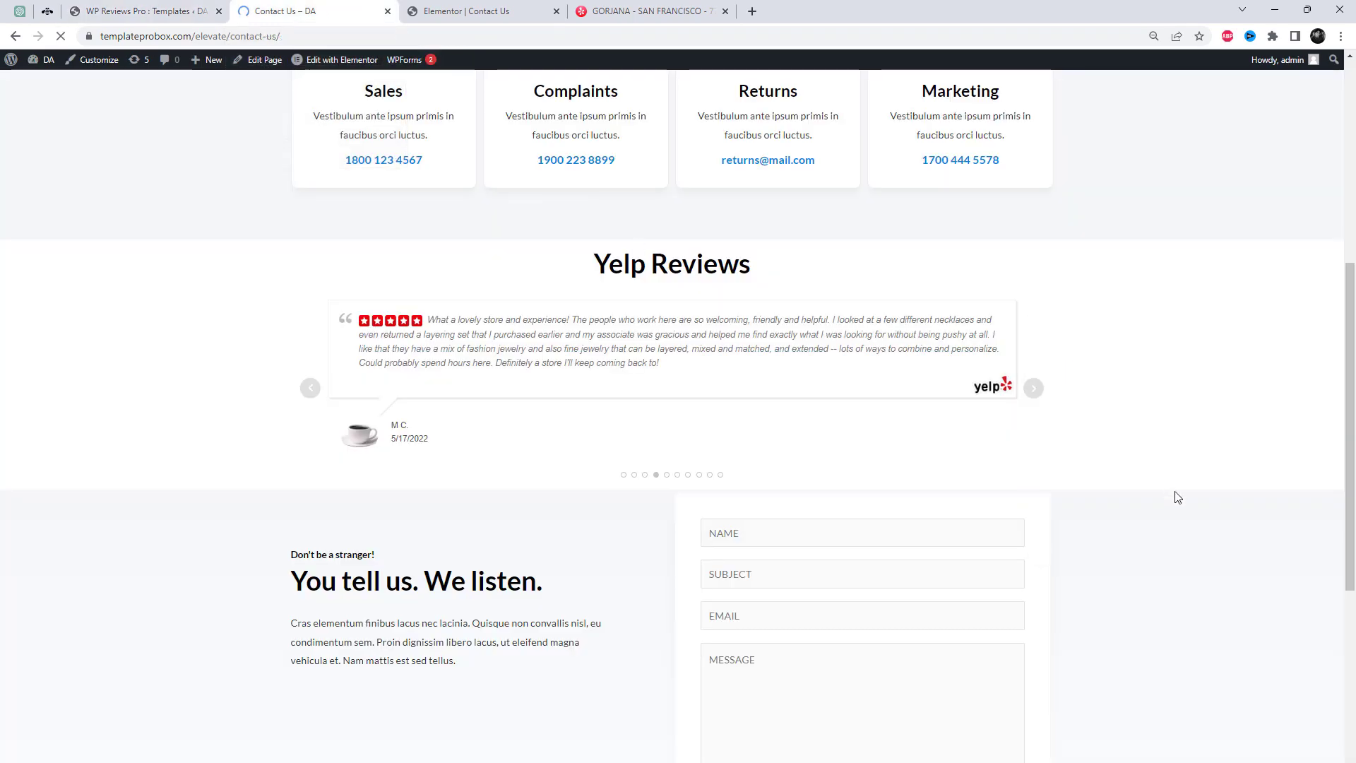
{"action": "left_click", "coordinate": [1035, 432]}
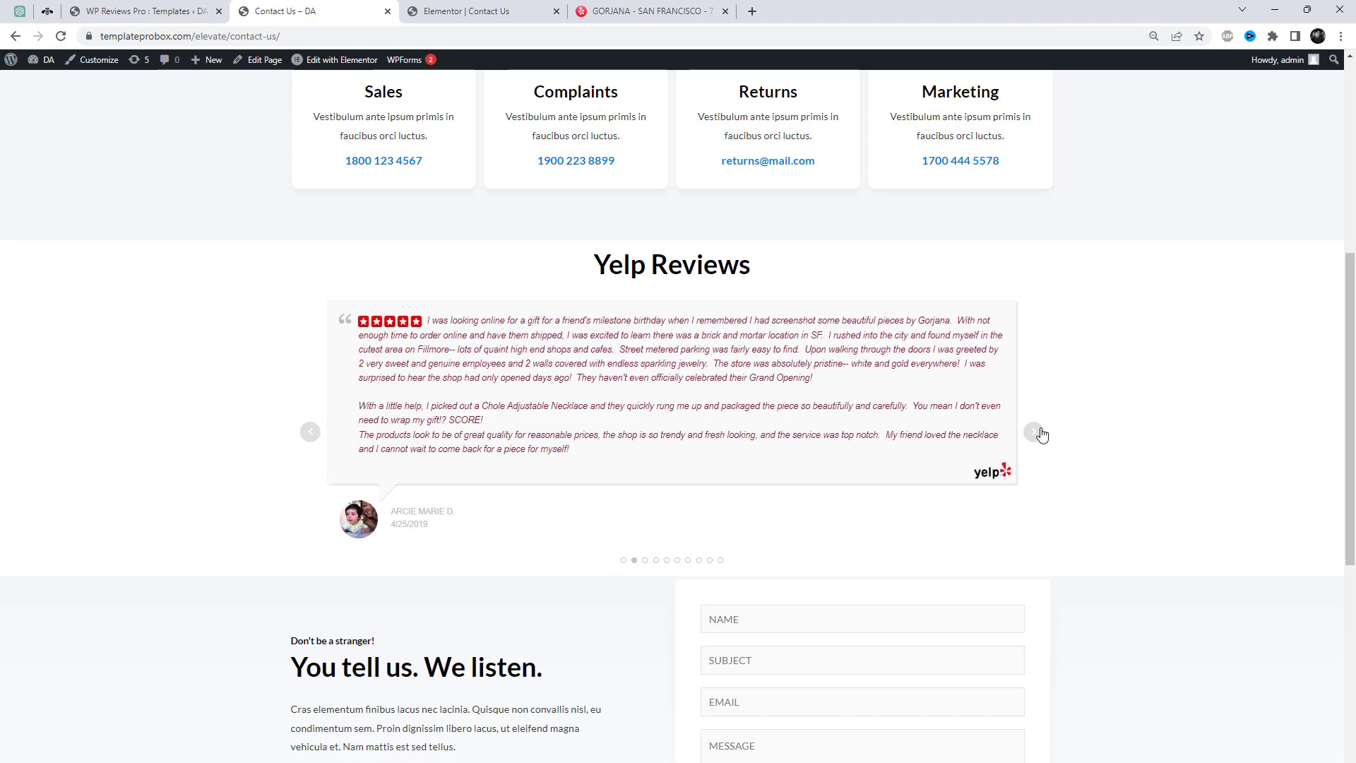
{"action": "left_click", "coordinate": [1034, 367]}
{"action": "left_click", "coordinate": [1038, 421]}
{"action": "left_click", "coordinate": [1034, 381]}
{"action": "left_click", "coordinate": [1034, 389]}
Step: Start a new reviews template in WP Yelp Review Slider and title it "List Reviews"
{"action": "left_click", "coordinate": [119, 7]}
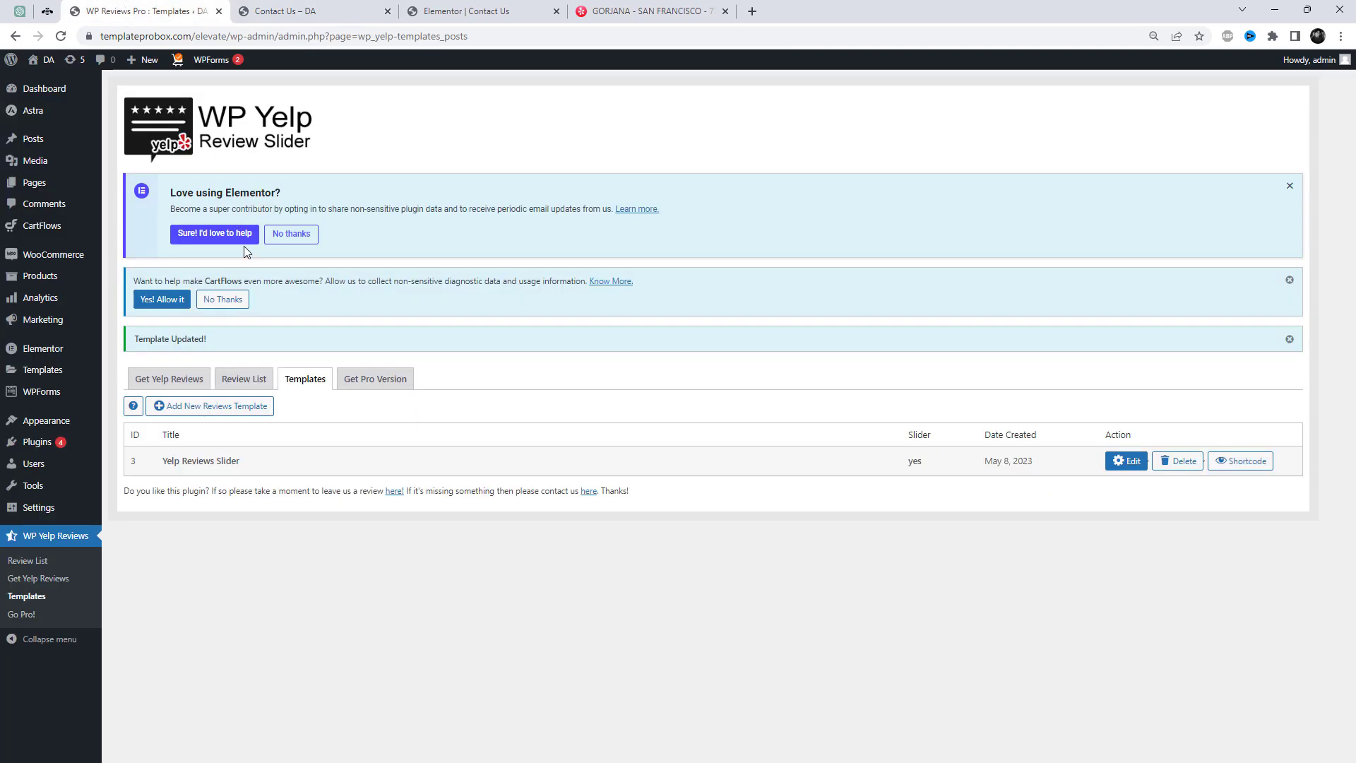
{"action": "left_click", "coordinate": [243, 406]}
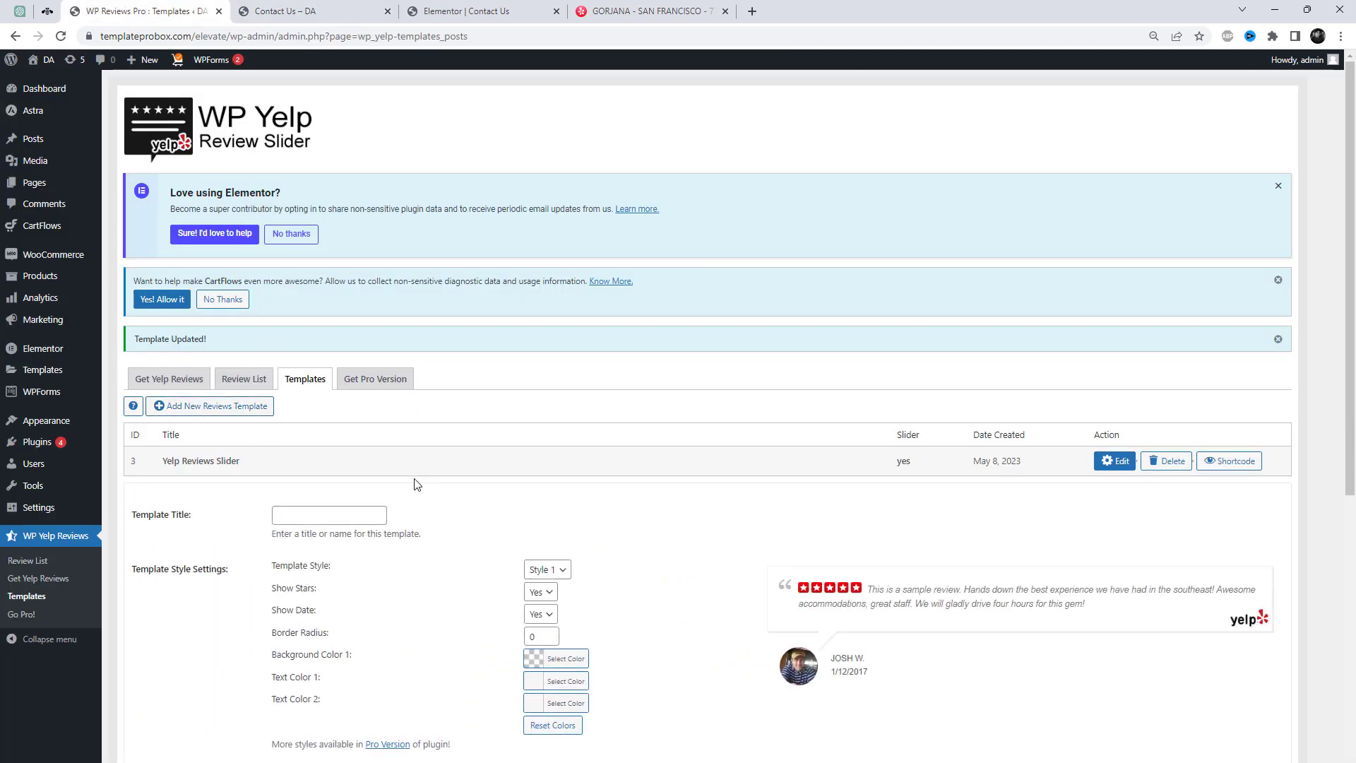
{"action": "scroll", "coordinate": [409, 477], "scroll_direction": "down", "scroll_amount": 2}
{"action": "scroll", "coordinate": [415, 483], "scroll_direction": "down", "scroll_amount": 1}
{"action": "left_click", "coordinate": [306, 278]}
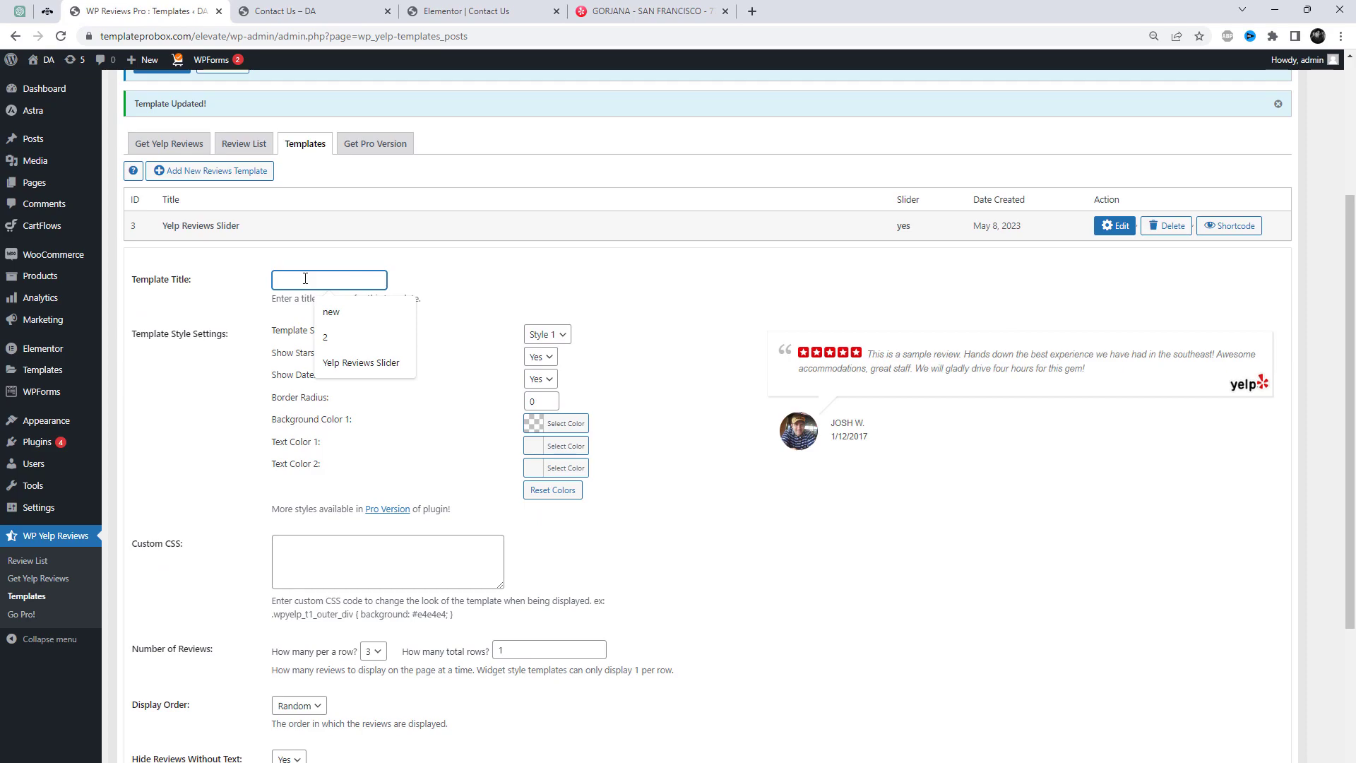
{"action": "type", "text": "List Reviews"}
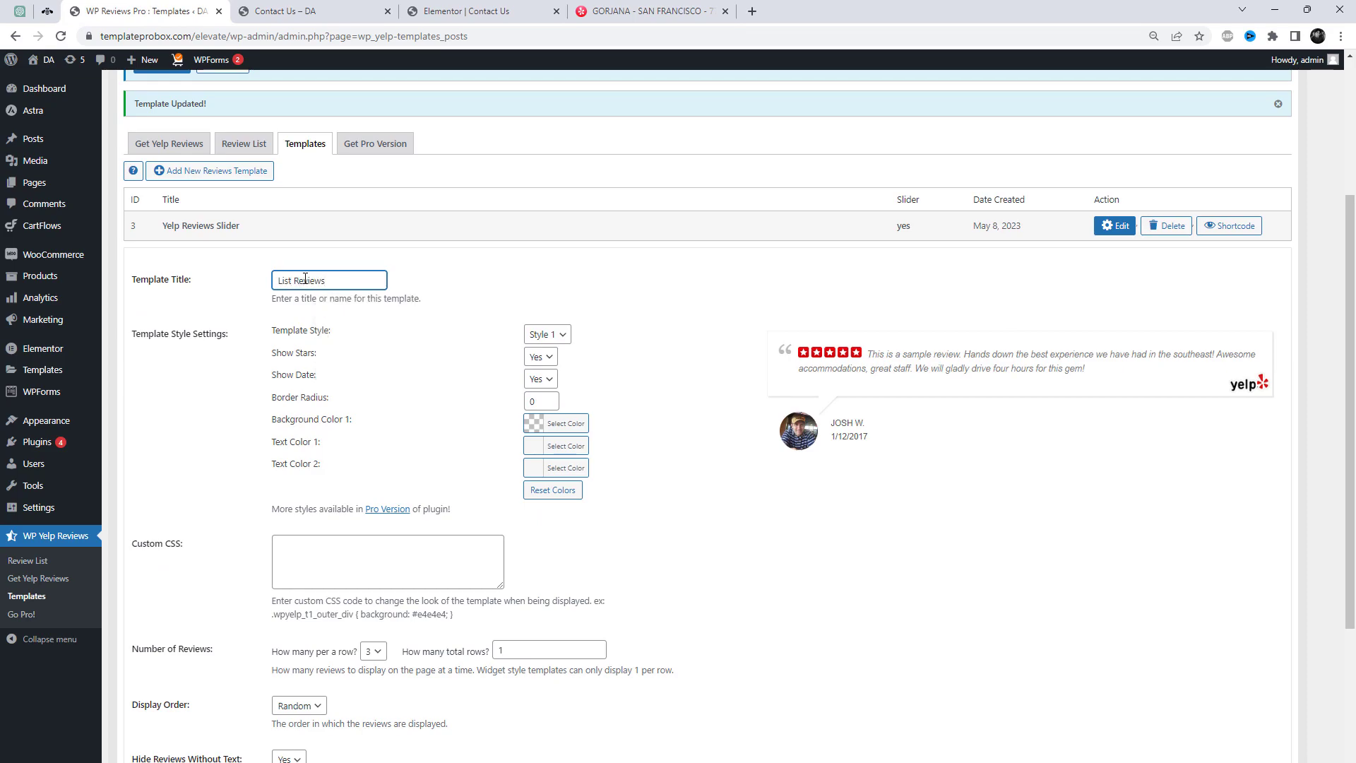
Step: Keep Display reviews in slider at No for the new template and set its total slides to 10
{"action": "scroll", "coordinate": [619, 476], "scroll_direction": "down", "scroll_amount": 4}
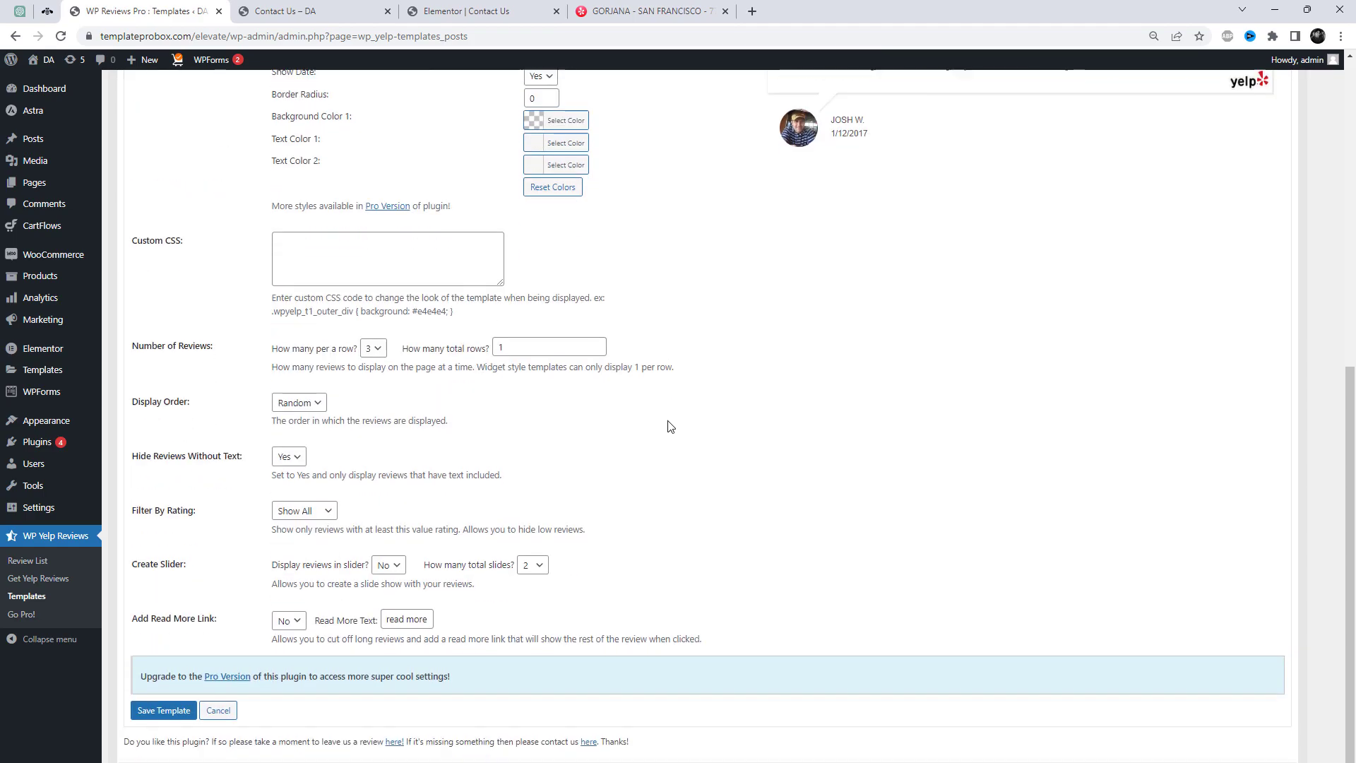
{"action": "left_click", "coordinate": [395, 565]}
{"action": "left_click", "coordinate": [394, 566]}
{"action": "left_click", "coordinate": [540, 567]}
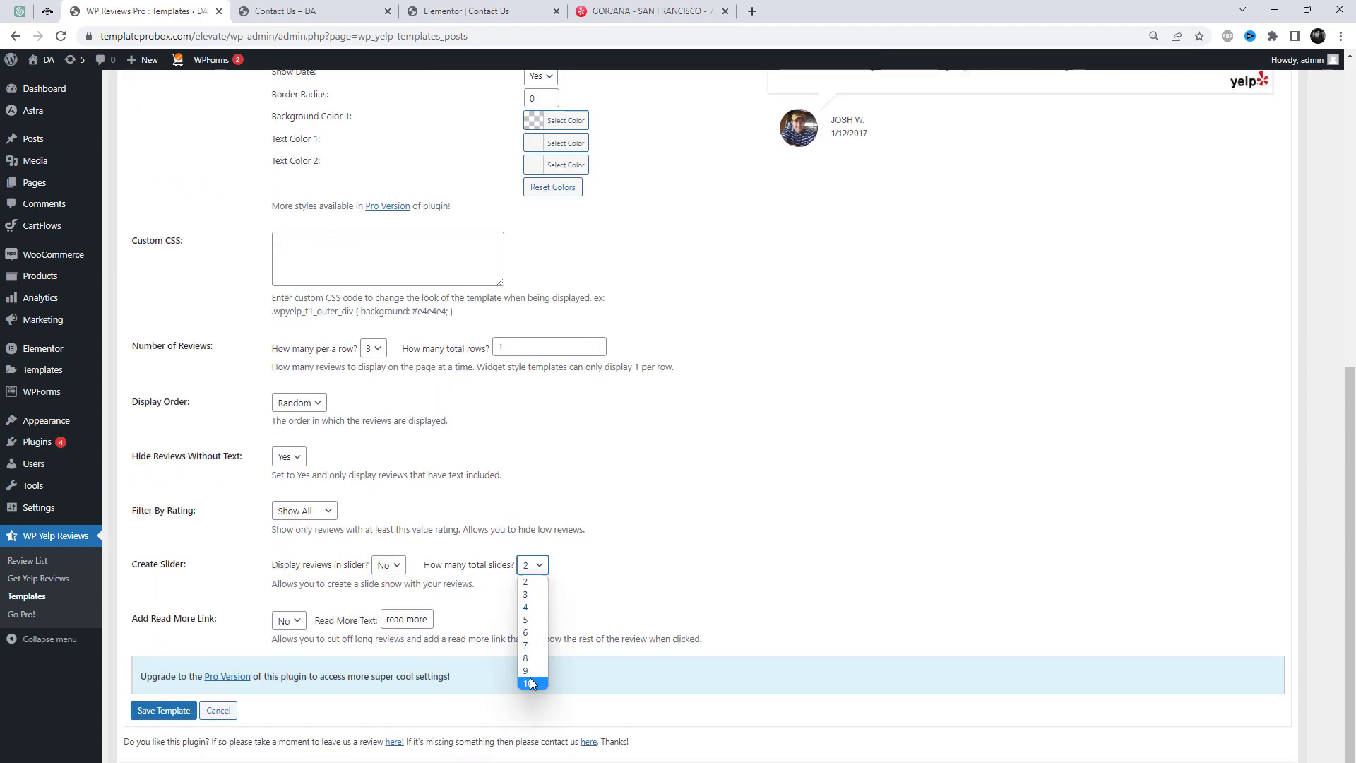
{"action": "left_click", "coordinate": [530, 676]}
Step: Set the List Reviews template to 2 reviews per row and 5 total rows
{"action": "scroll", "coordinate": [448, 570], "scroll_direction": "up", "scroll_amount": 2}
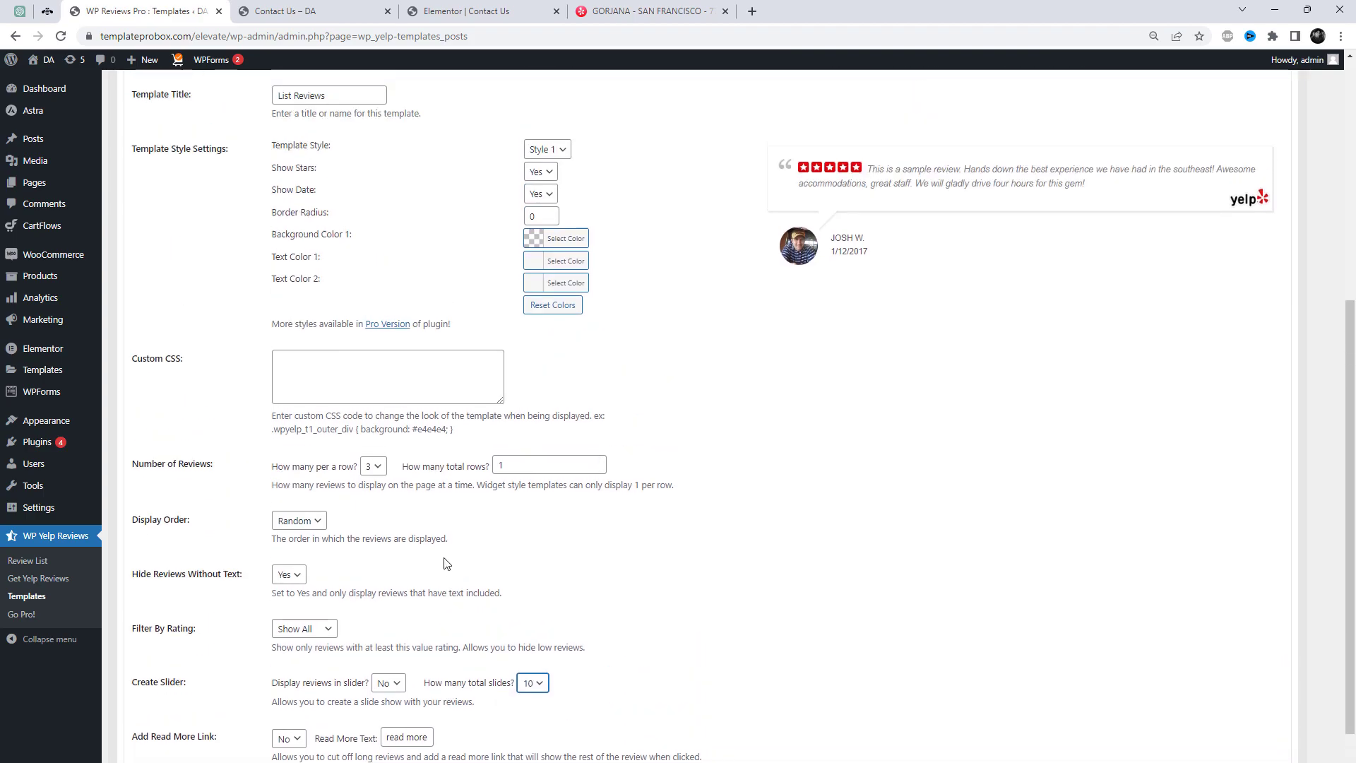
{"action": "left_click", "coordinate": [379, 469]}
{"action": "left_click", "coordinate": [374, 499]}
{"action": "double_click", "coordinate": [550, 464]}
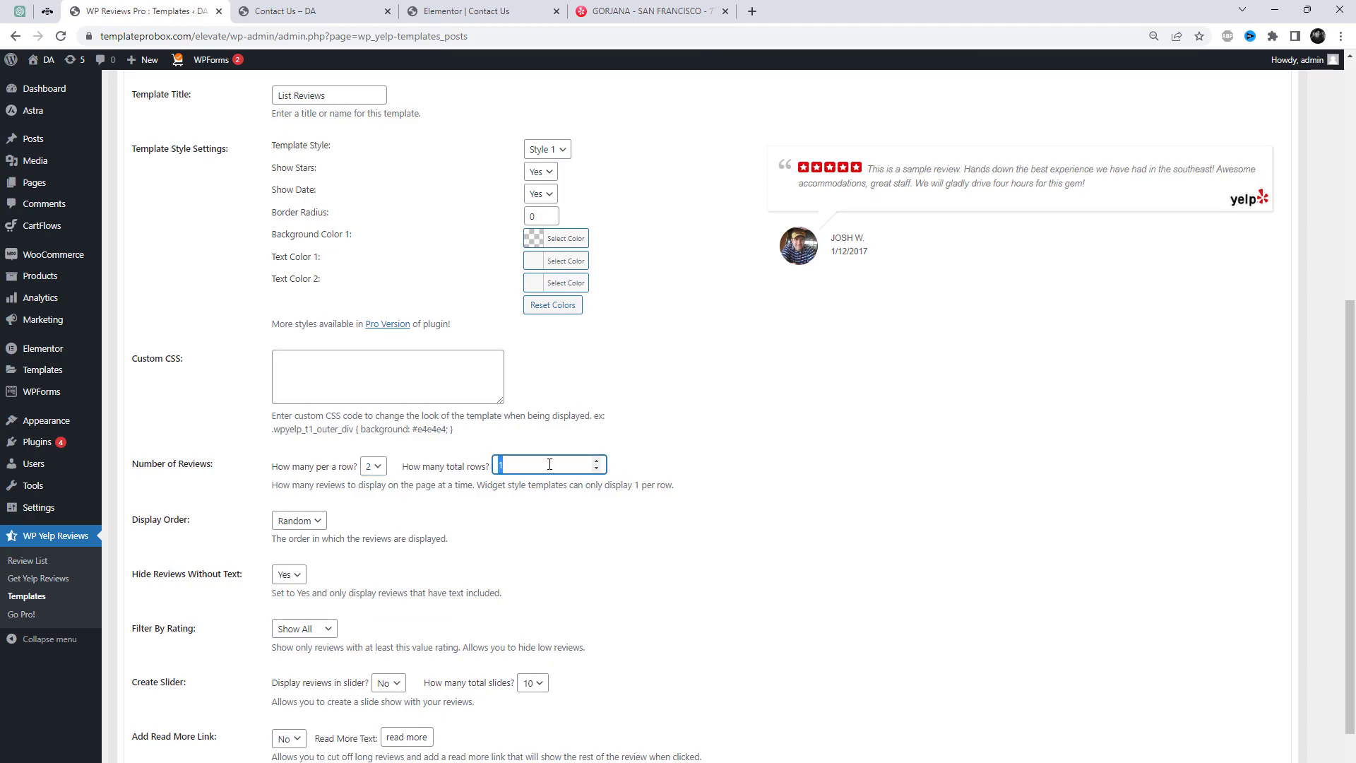
{"action": "left_click", "coordinate": [748, 521]}
Step: Look over the List Reviews template's settings and save the template
{"action": "scroll", "coordinate": [748, 536], "scroll_direction": "down", "scroll_amount": 3}
{"action": "scroll", "coordinate": [749, 549], "scroll_direction": "up", "scroll_amount": 8}
{"action": "scroll", "coordinate": [750, 549], "scroll_direction": "down", "scroll_amount": 5}
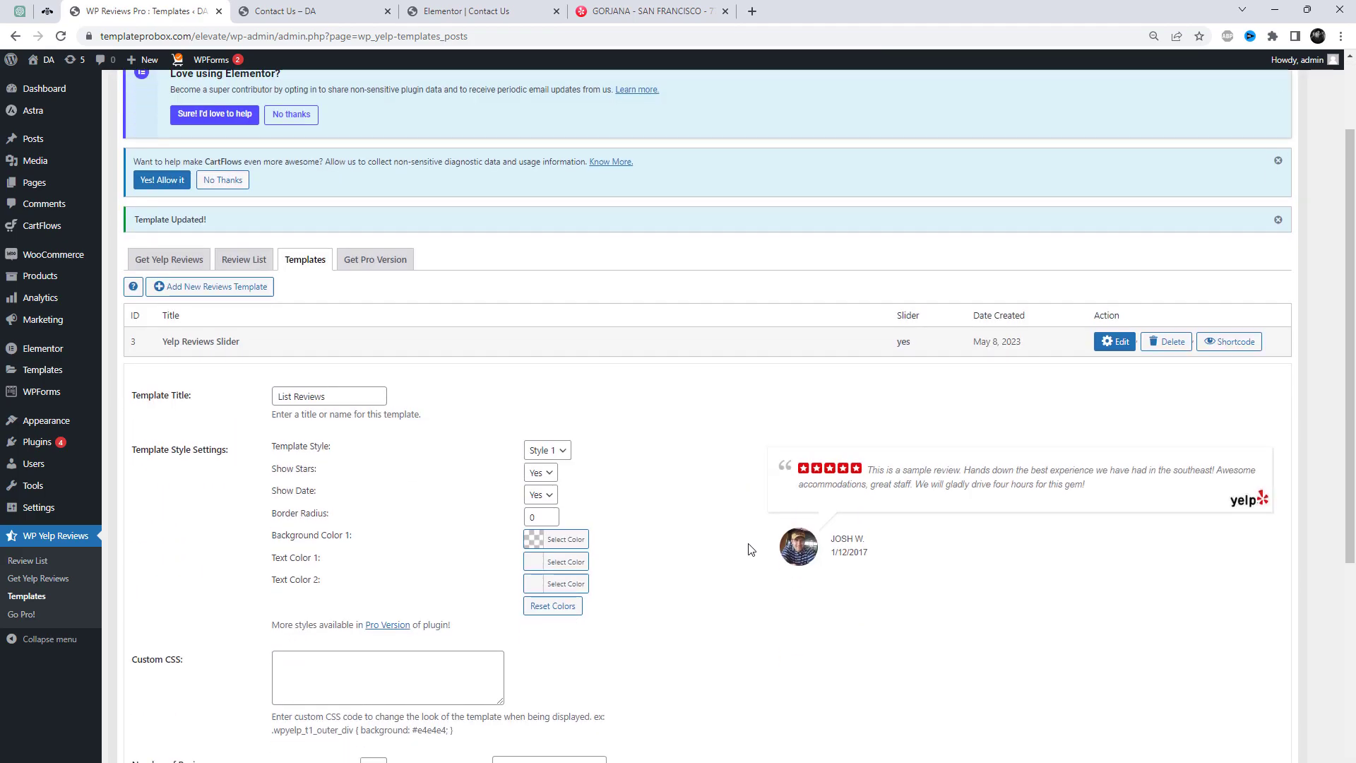
{"action": "scroll", "coordinate": [751, 549], "scroll_direction": "up", "scroll_amount": 2}
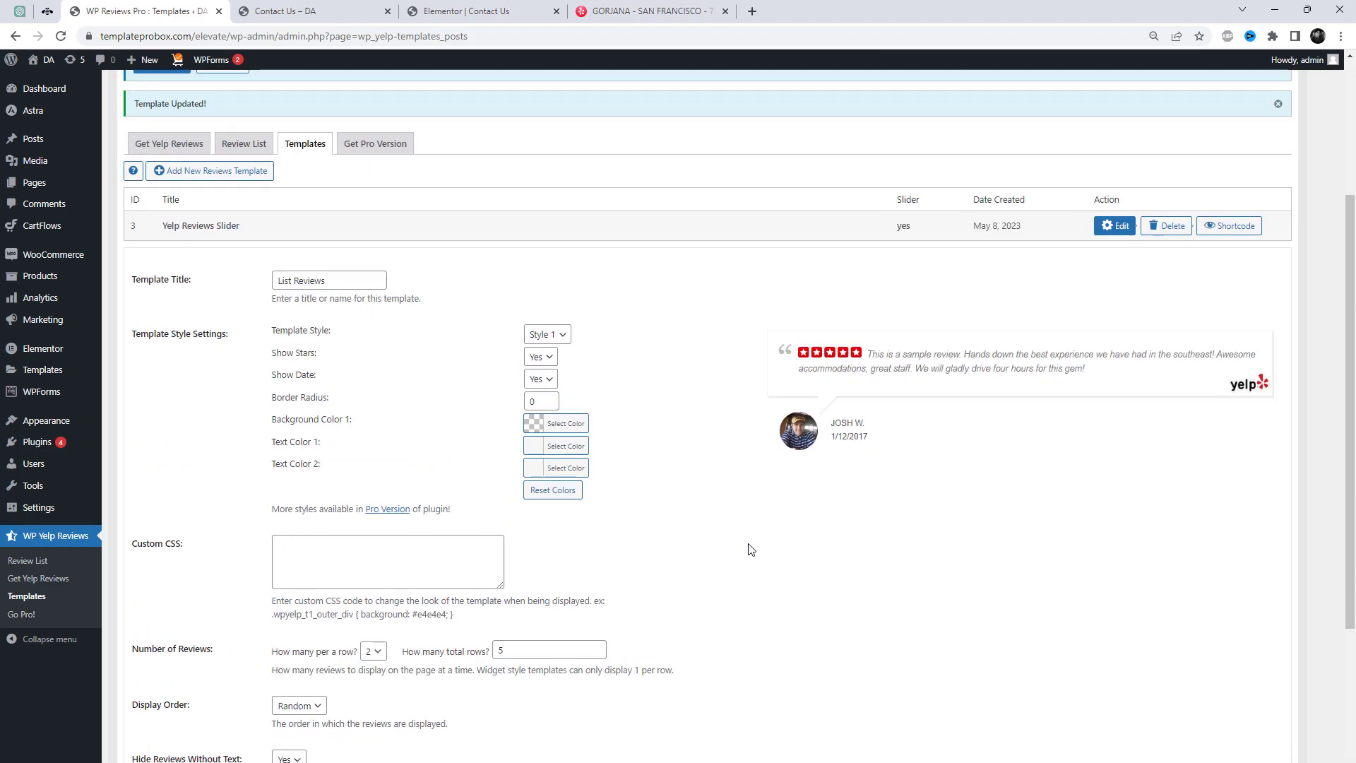
{"action": "scroll", "coordinate": [414, 714], "scroll_direction": "down", "scroll_amount": 5}
{"action": "left_click", "coordinate": [169, 712]}
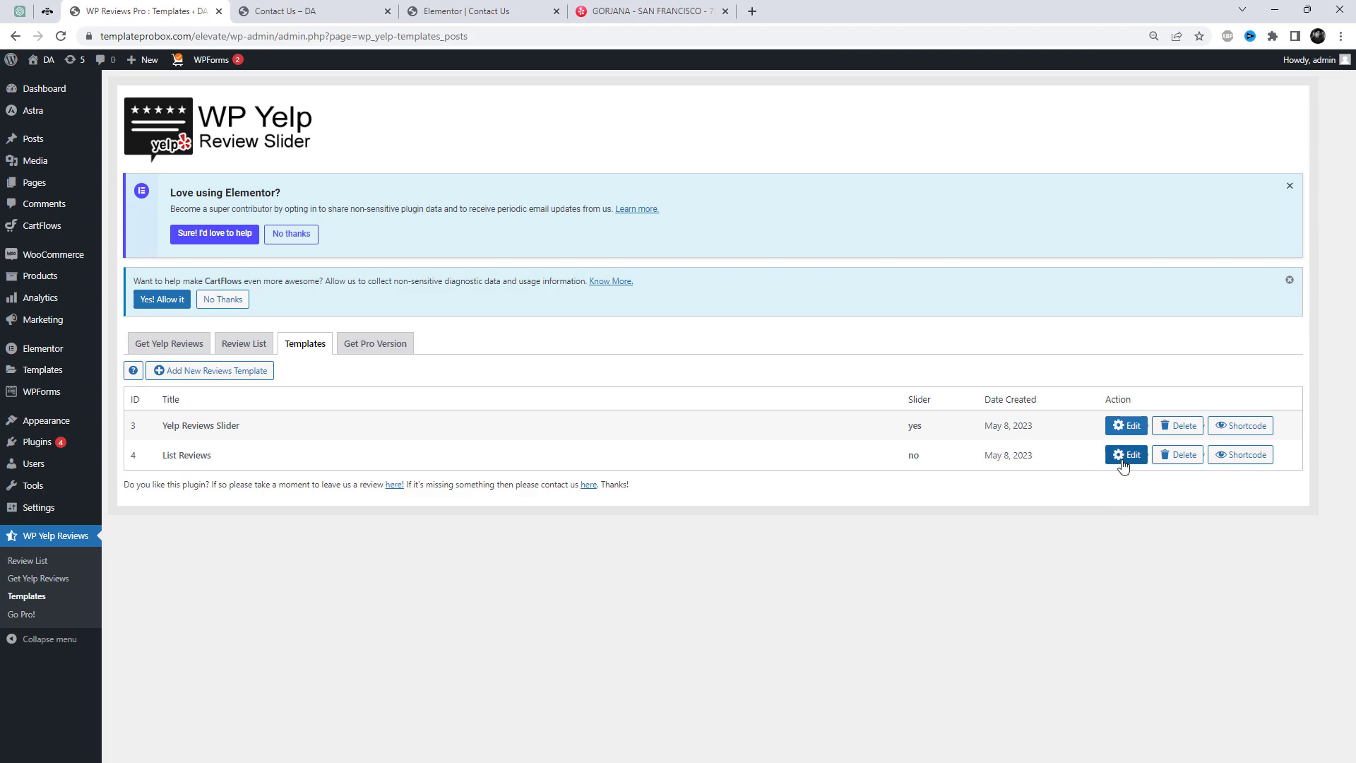
Step: Copy the List Reviews template's shortcode [wpyelp_usetemplate tid="4"] and switch to the Contact Us page in Elementor
{"action": "left_click", "coordinate": [1241, 454]}
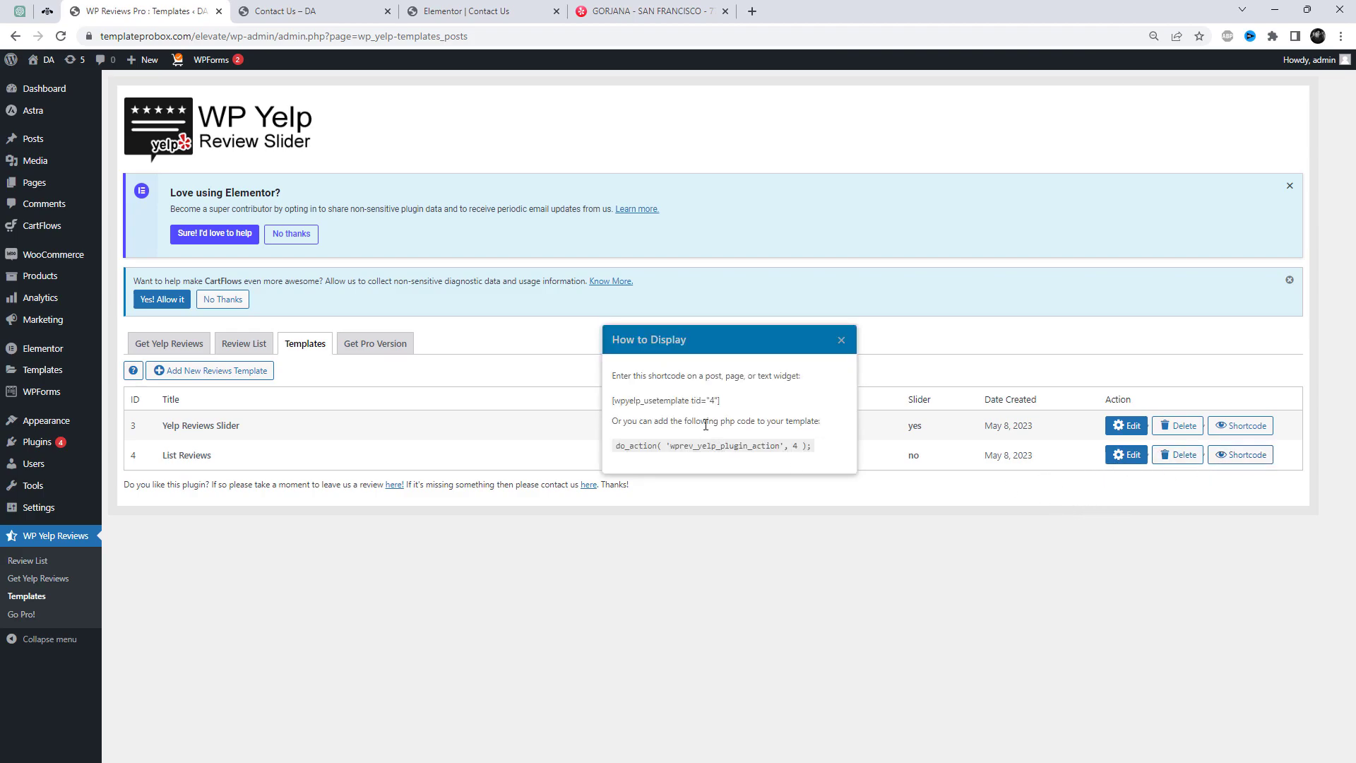
{"action": "triple_click", "coordinate": [695, 400]}
{"action": "key", "text": "ctrl+c"}
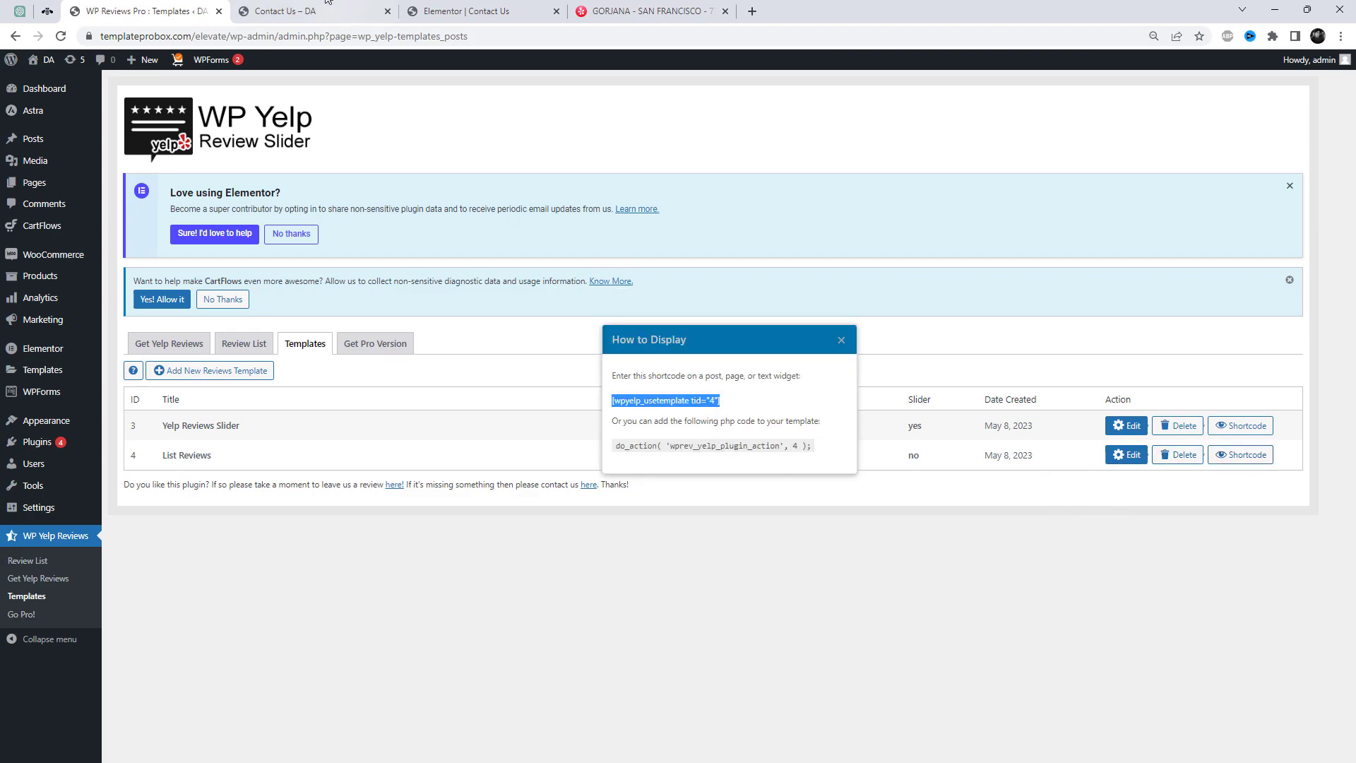
{"action": "left_click", "coordinate": [463, 10]}
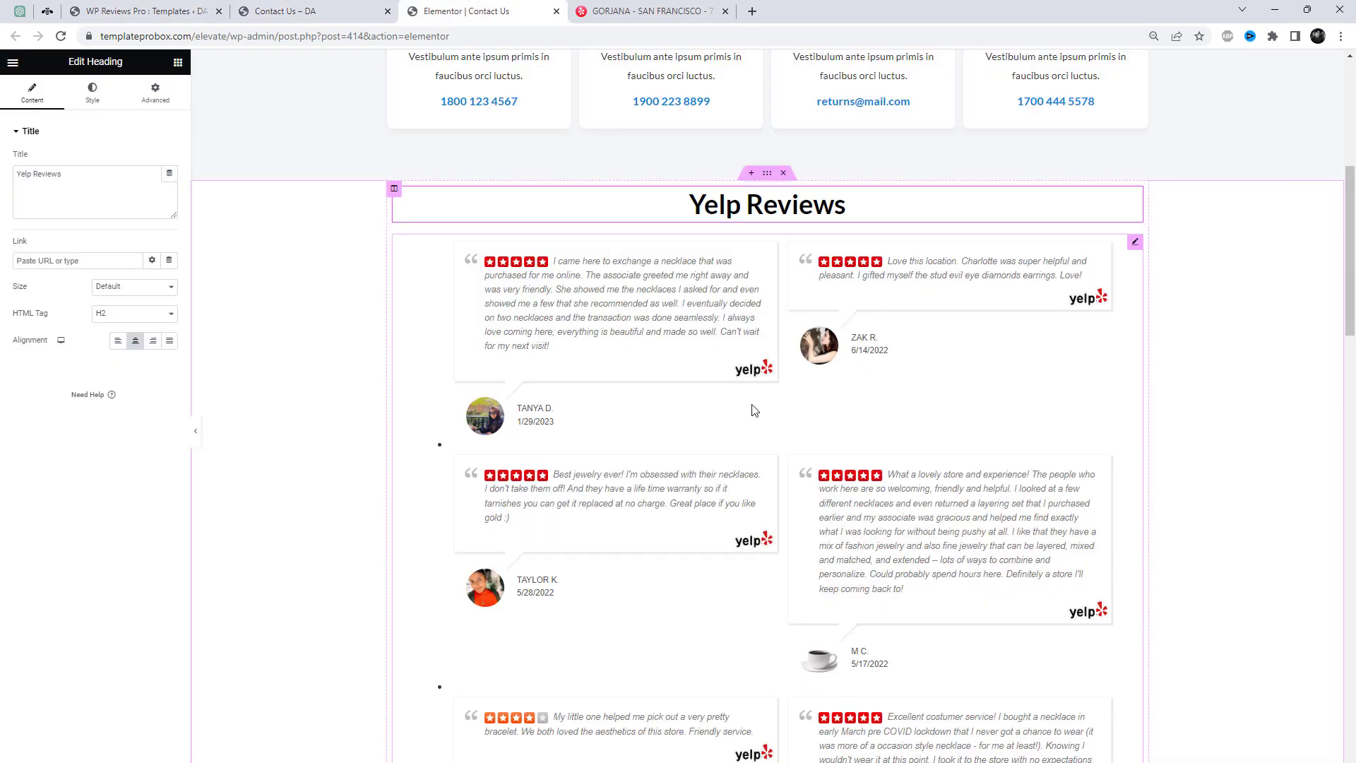
Step: Find the Shortcode widget and place it between the existing Yelp reviews and the "You tell us. We listen." section
{"action": "scroll", "coordinate": [780, 413], "scroll_direction": "down", "scroll_amount": 20}
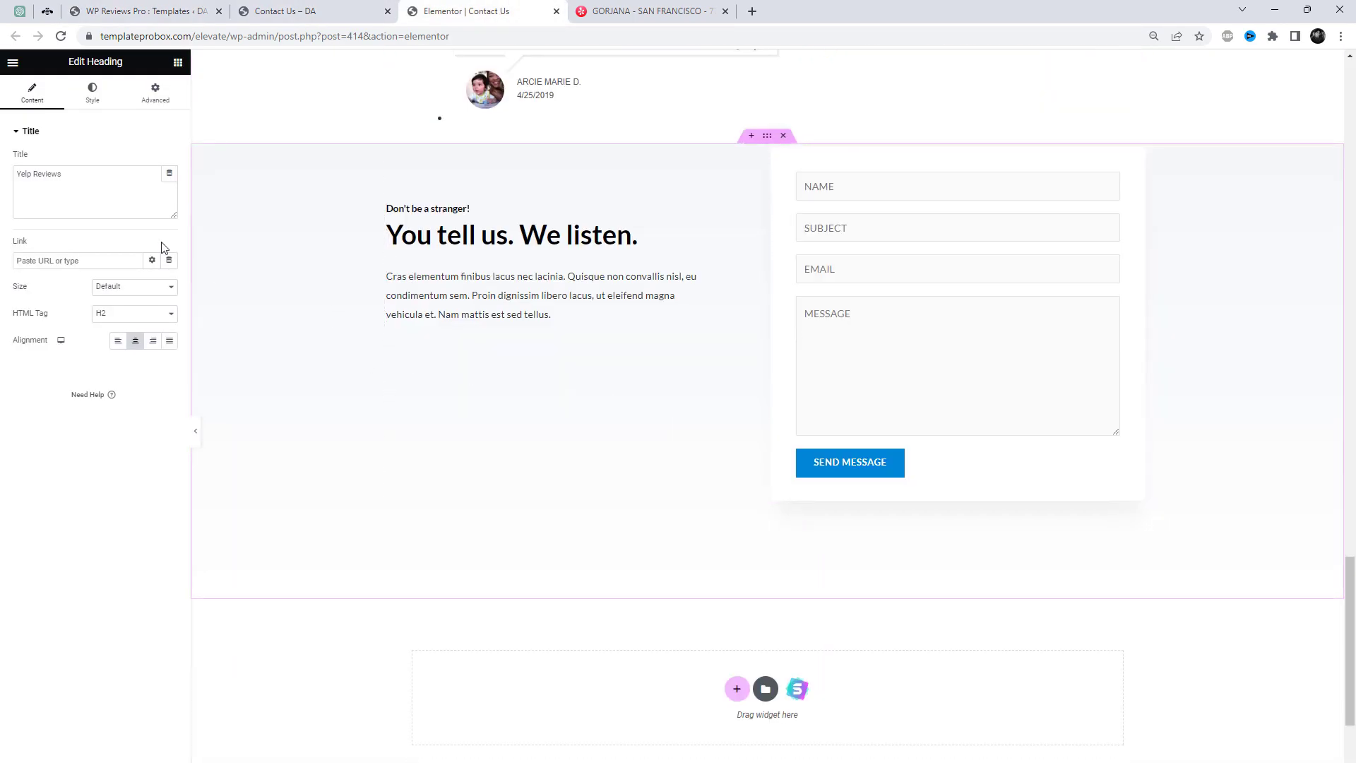
{"action": "left_click", "coordinate": [14, 63]}
{"action": "left_click", "coordinate": [14, 63]}
{"action": "left_click", "coordinate": [116, 118]}
{"action": "type", "text": "sho"}
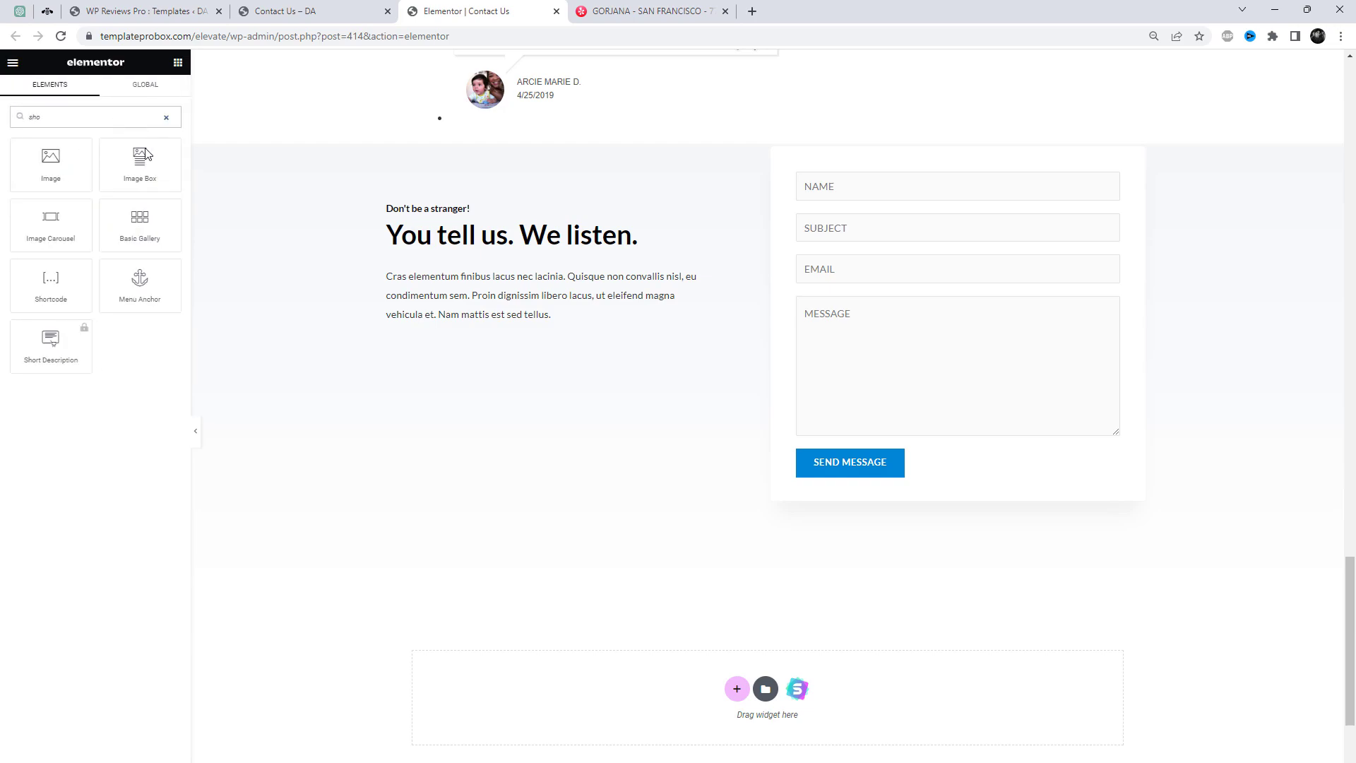
{"action": "left_click_drag", "start_coordinate": [59, 271], "coordinate": [777, 141]}
Step: Enter the shortcode [wpyelp_usetemplate tid="4"] in the new Shortcode widget
{"action": "left_click", "coordinate": [94, 225]}
{"action": "key", "text": "ctrl+v"}
{"action": "left_click", "coordinate": [96, 346]}
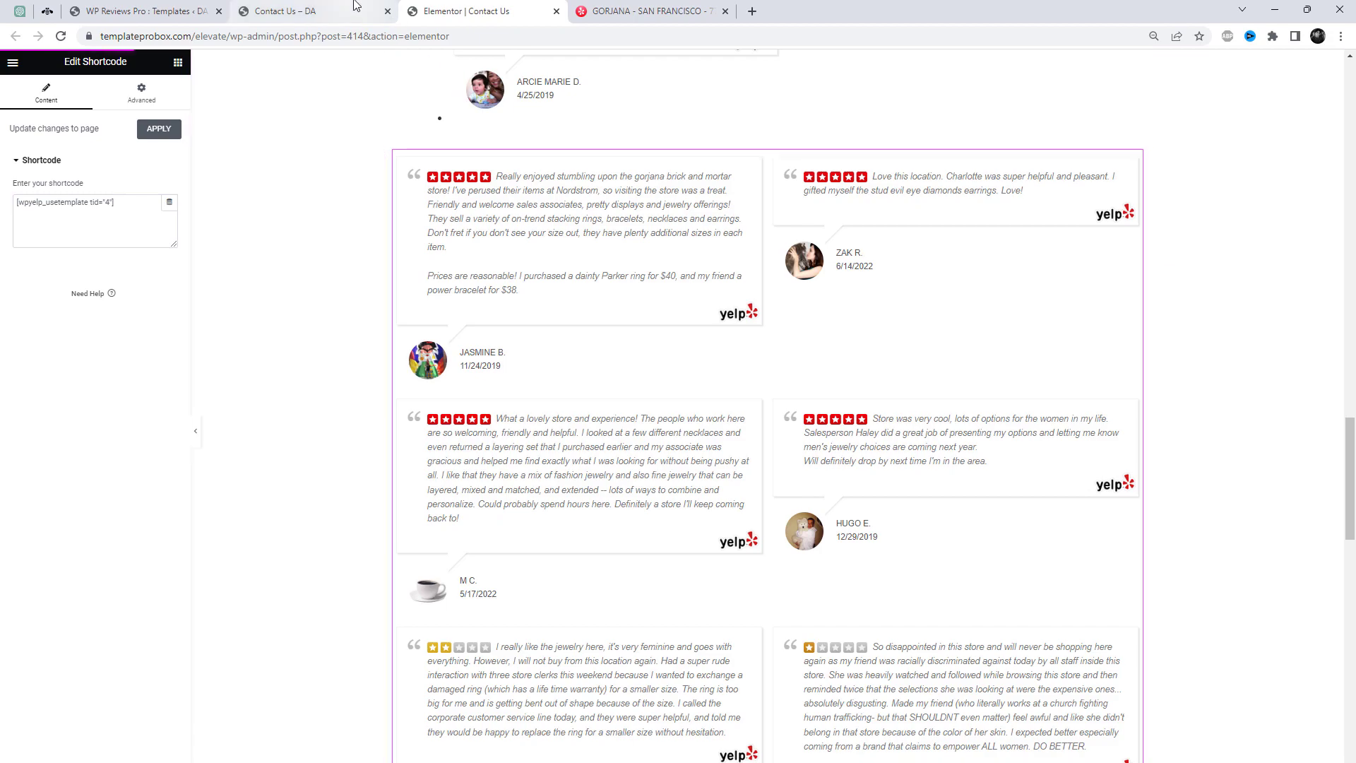
Step: Switch to the live Contact Us page, reload it and look through the two-column list of Yelp reviews
{"action": "key", "text": "ctrl+shift+Tab"}
{"action": "right_click", "coordinate": [1162, 302]}
{"action": "left_click", "coordinate": [1103, 335]}
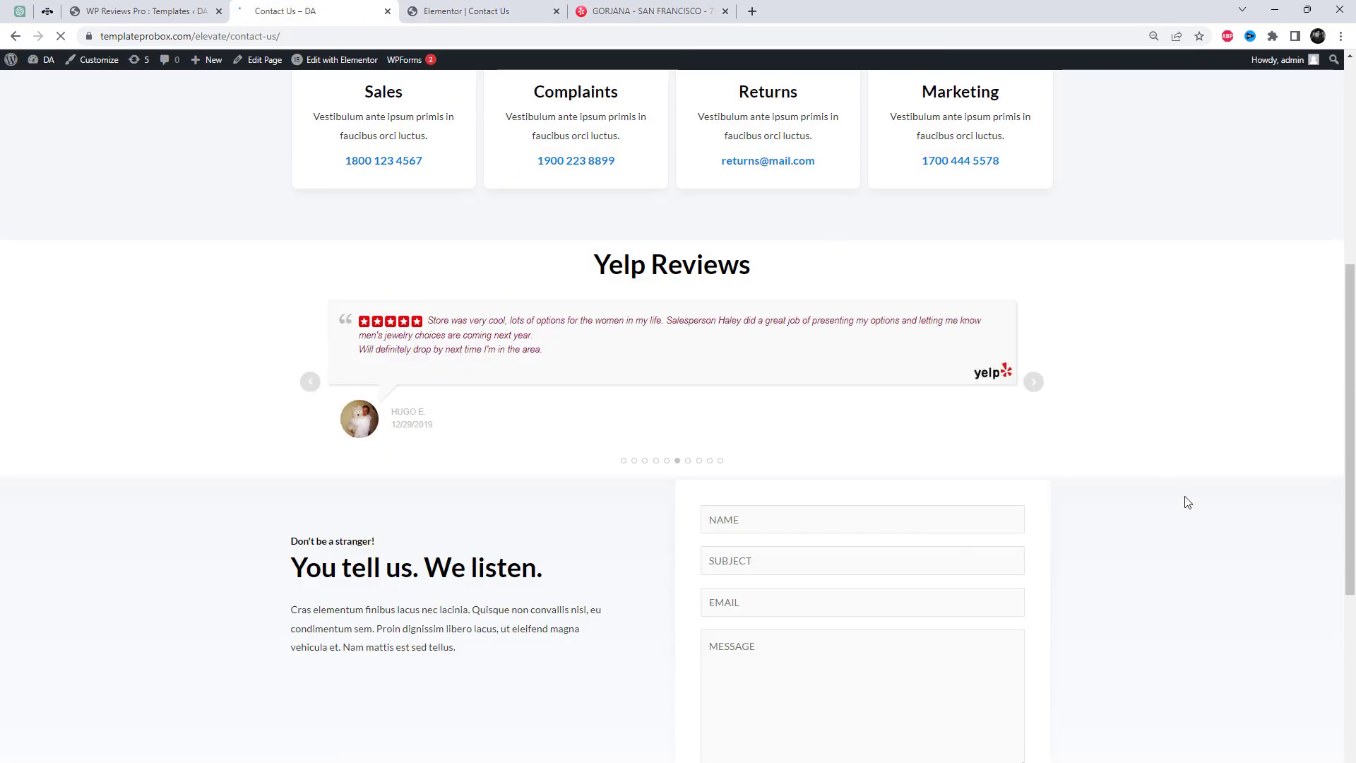
{"action": "scroll", "coordinate": [1188, 502], "scroll_direction": "down", "scroll_amount": 7}
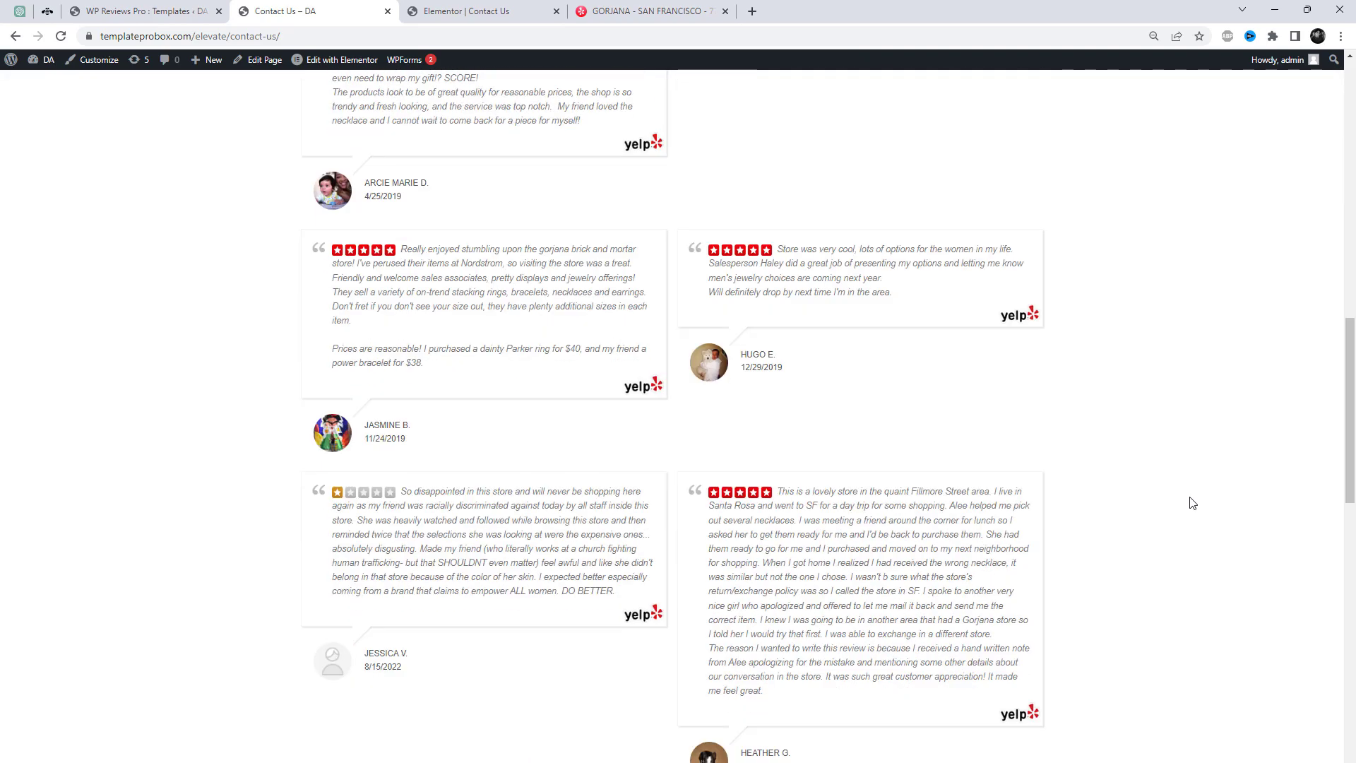
{"action": "scroll", "coordinate": [699, 339], "scroll_direction": "up", "scroll_amount": 3}
{"action": "scroll", "coordinate": [937, 299], "scroll_direction": "down", "scroll_amount": 7}
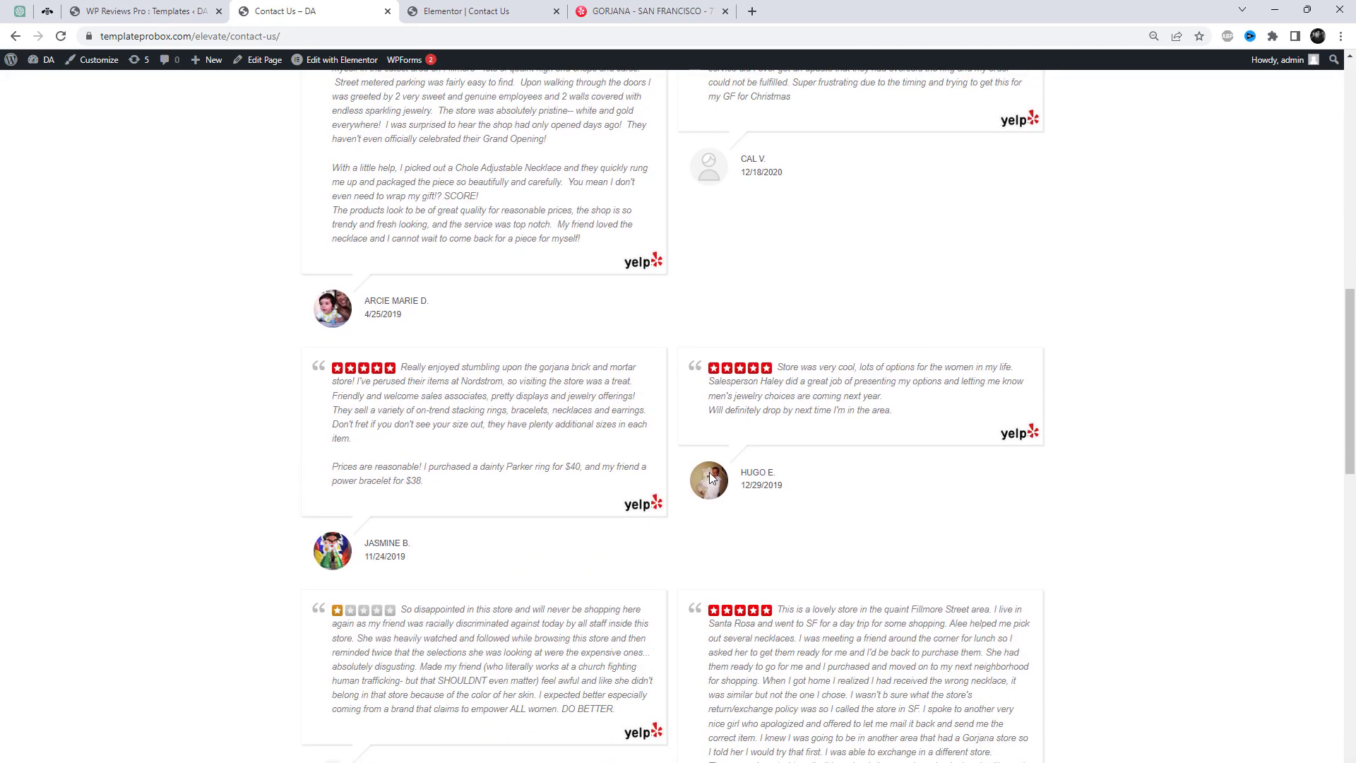
{"action": "scroll", "coordinate": [805, 509], "scroll_direction": "down", "scroll_amount": 3}
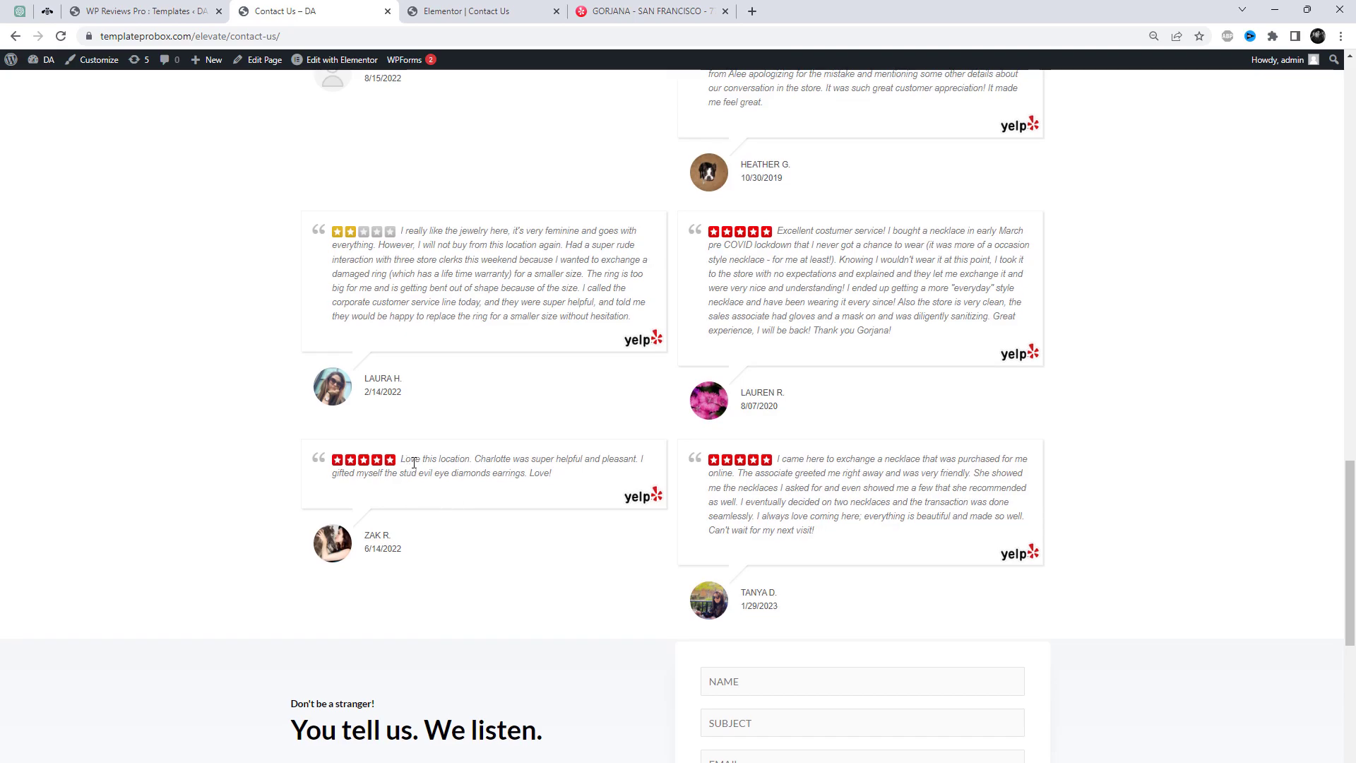
Step: Highlight the text of a short and a long five-star review, and open the Yelp link on the 11/24/2019 review
{"action": "left_click_drag", "start_coordinate": [401, 462], "coordinate": [584, 495]}
{"action": "scroll", "coordinate": [774, 294], "scroll_direction": "up", "scroll_amount": 5}
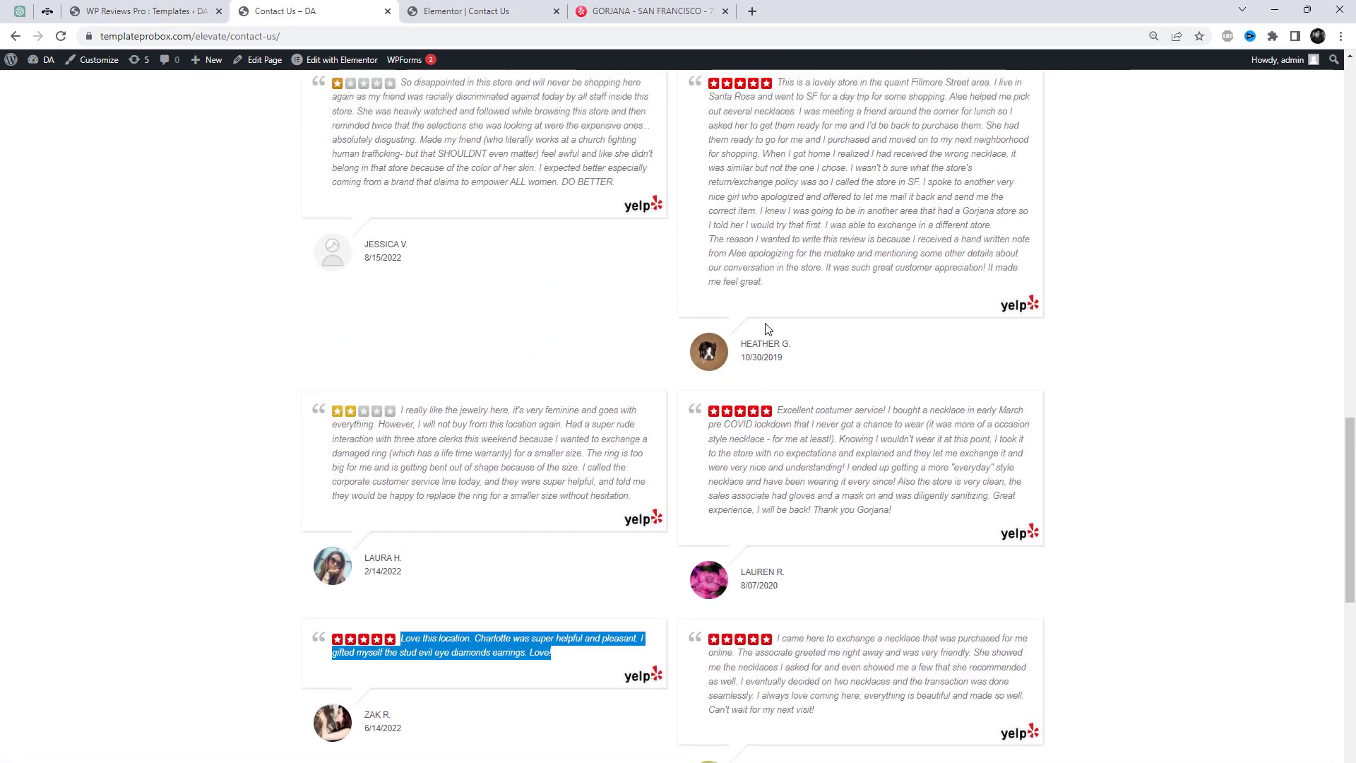
{"action": "left_click_drag", "start_coordinate": [778, 257], "coordinate": [859, 470]}
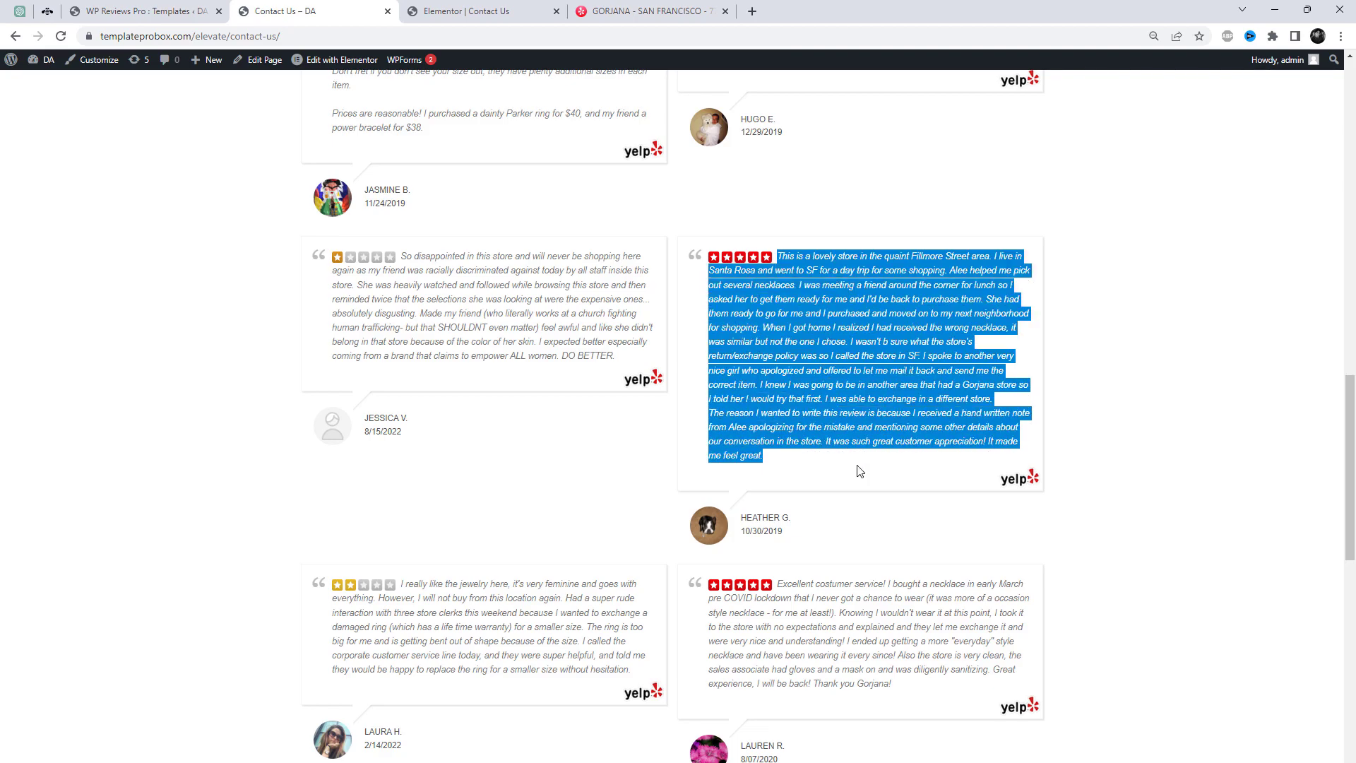
{"action": "scroll", "coordinate": [862, 471], "scroll_direction": "up", "scroll_amount": 6}
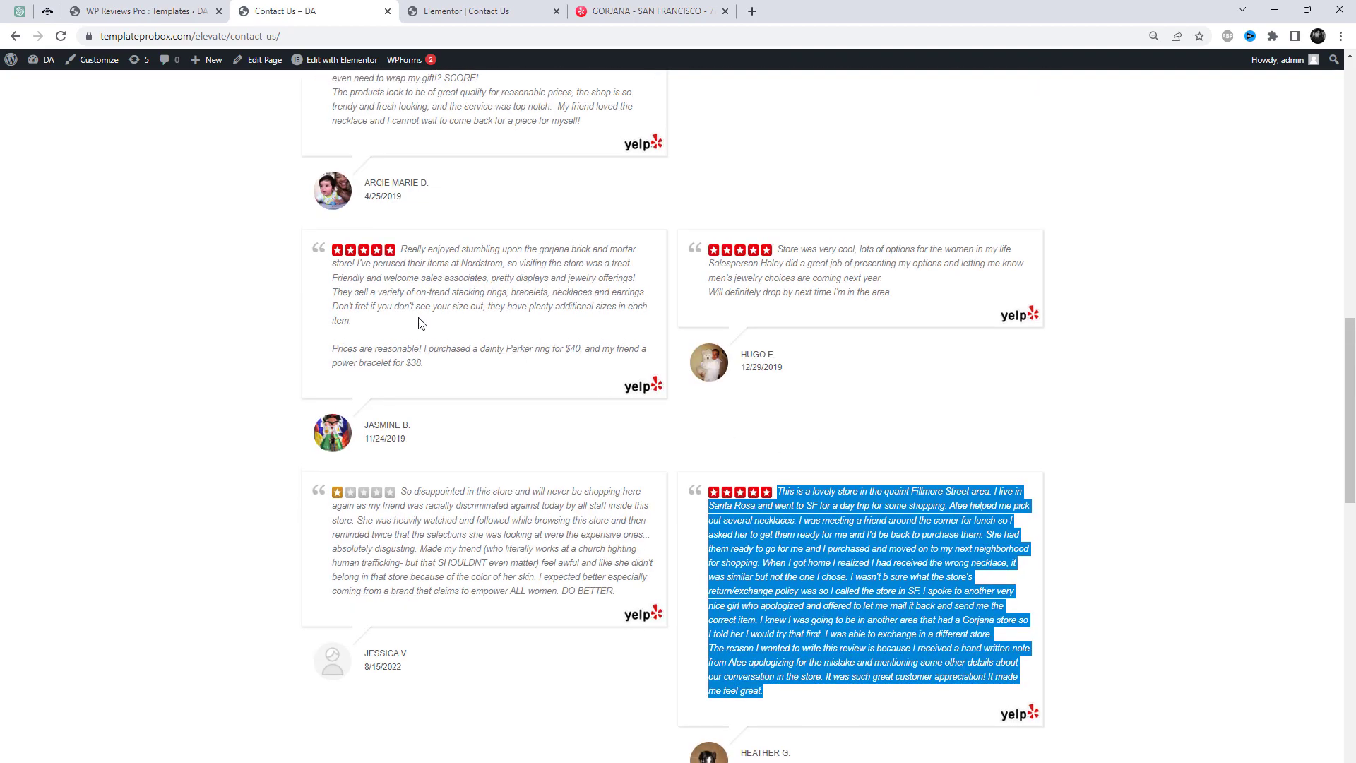
{"action": "left_click", "coordinate": [648, 382]}
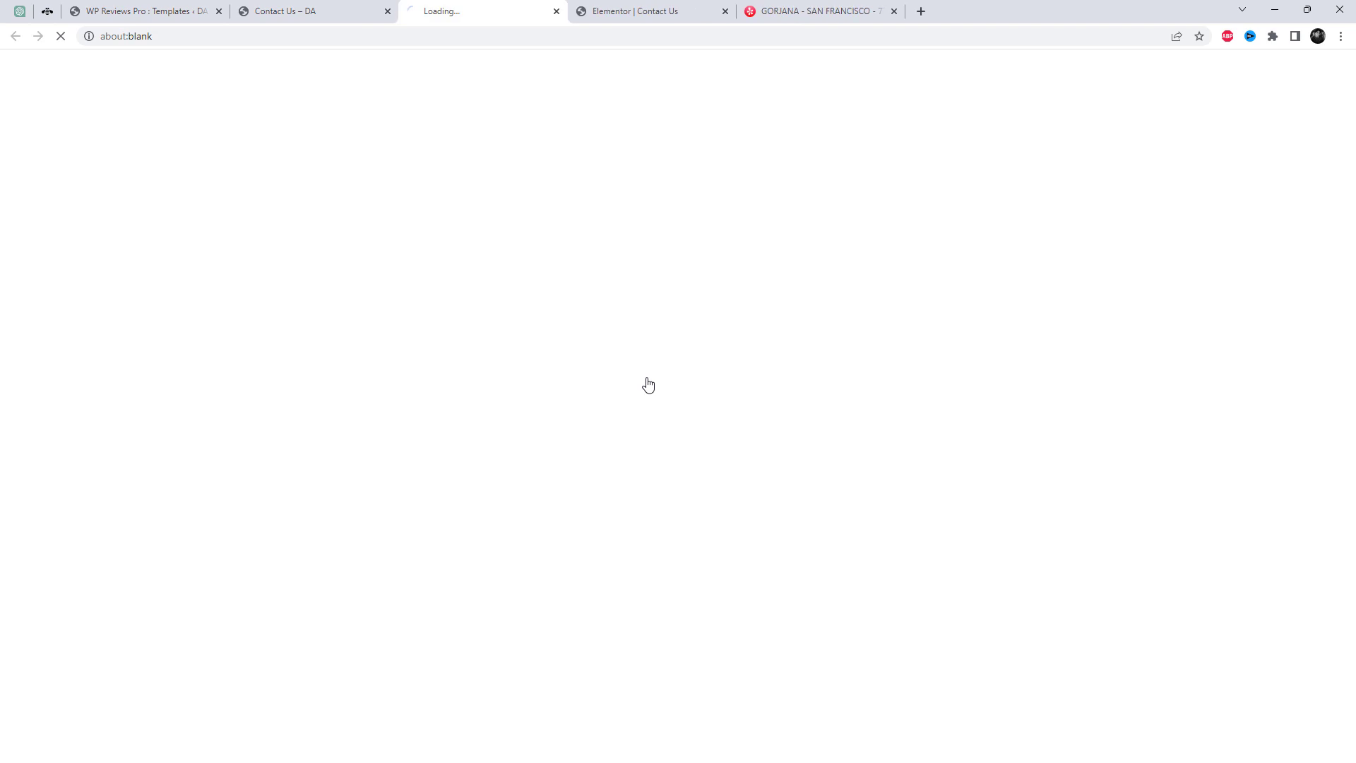